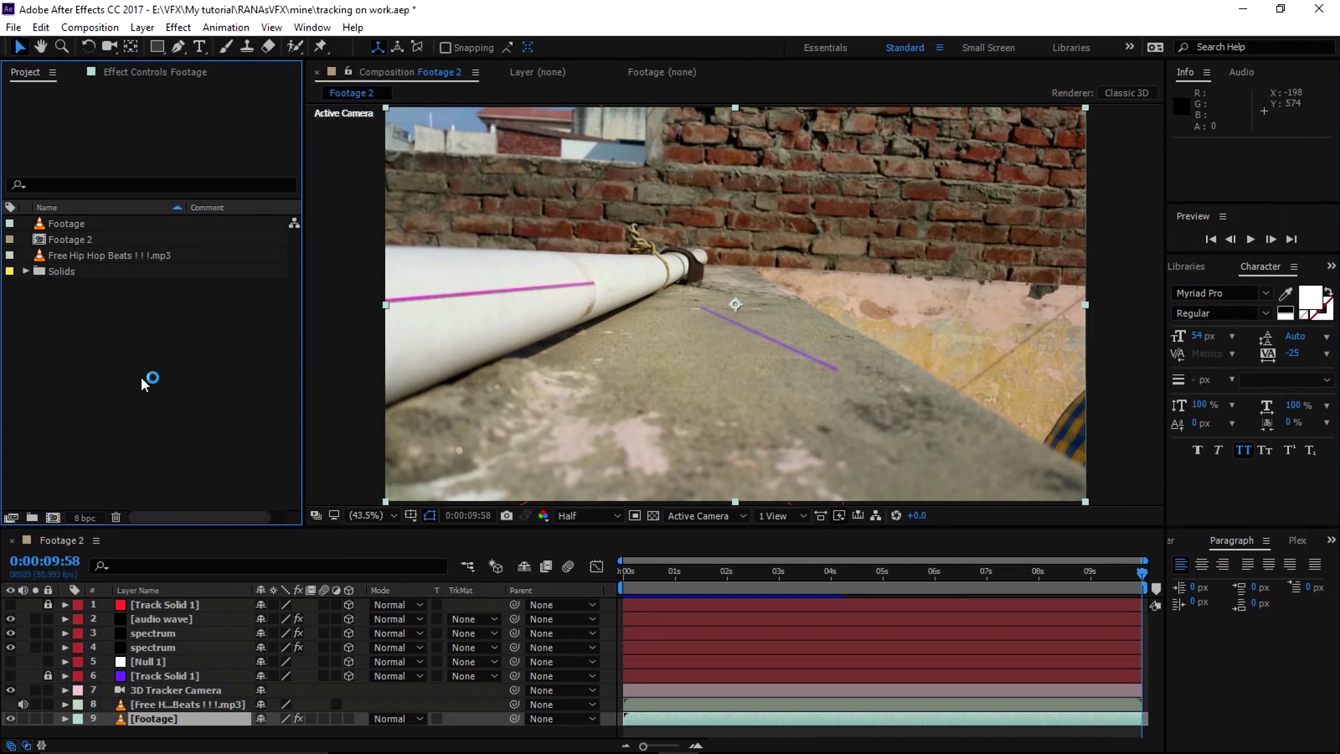
# - Create a new composition named "3d spectrum" at 1920 x 1080 px and 30 frames per second
pyautogui.click(92, 30)
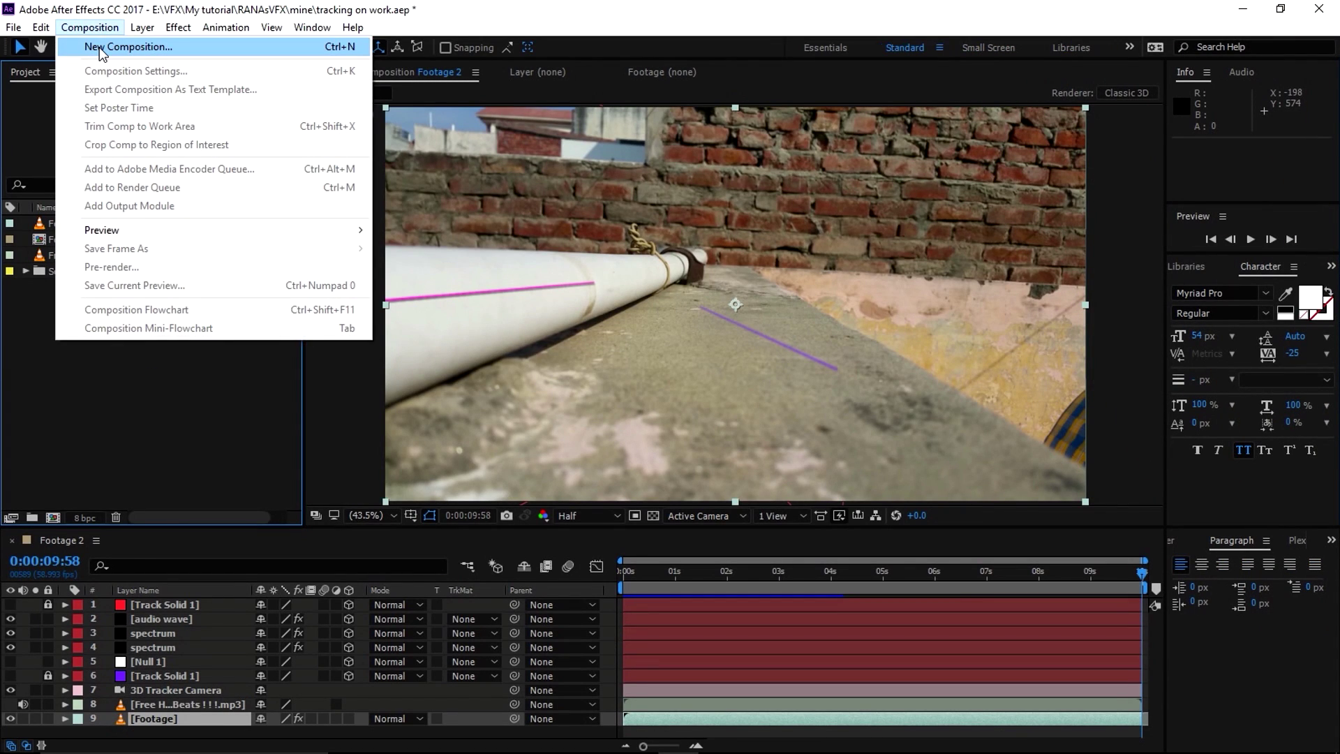
pyautogui.click(99, 47)
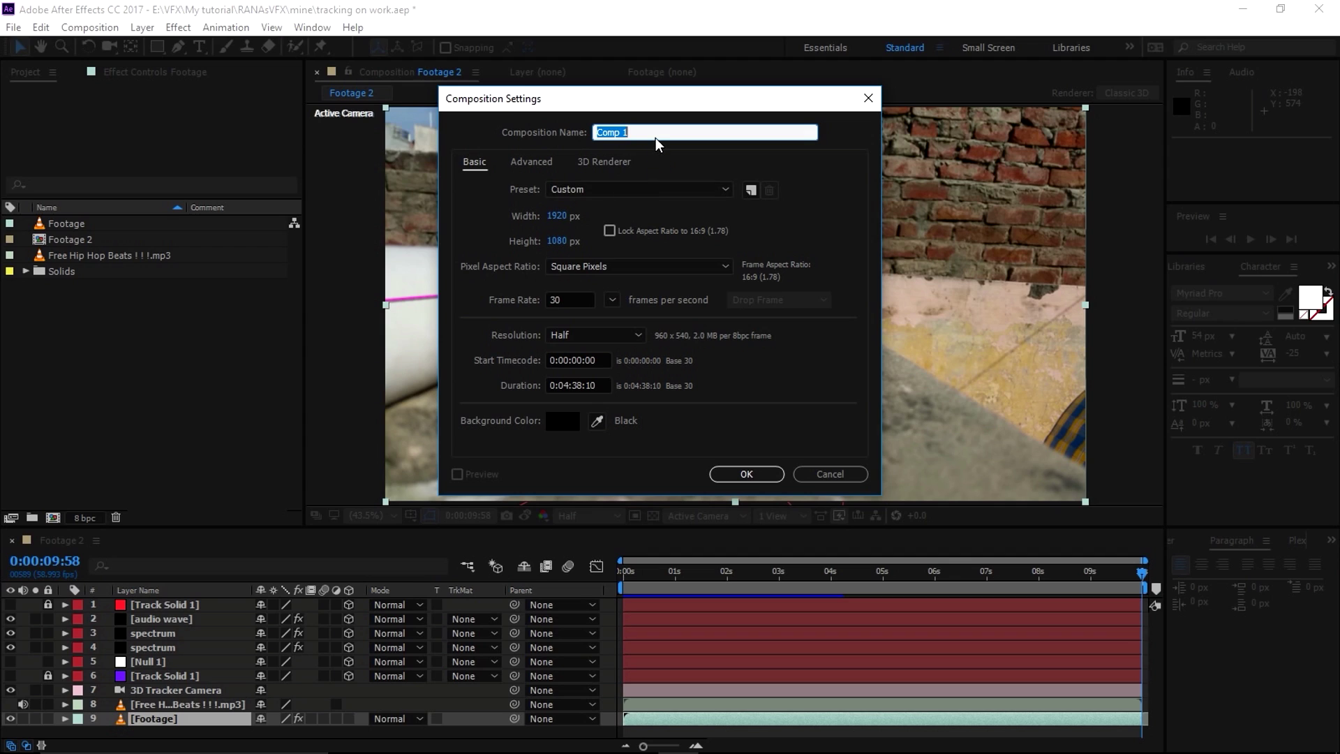
pyautogui.write('3d spectrum')
pyautogui.click(759, 474)
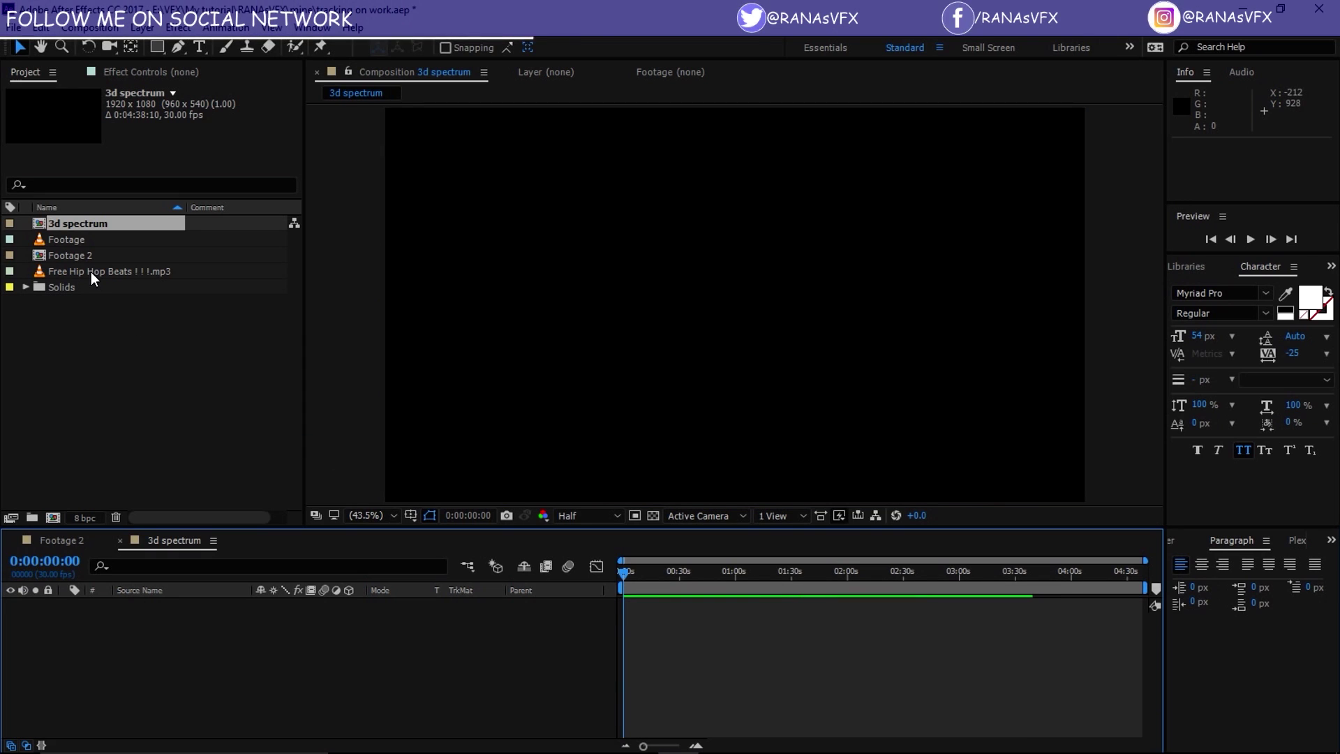
# - Add Free Hip Hop Beats ! ! !.mp3 to the composition and trim the composition's duration to the end of the audio
pyautogui.click(89, 271)
pyautogui.moveTo(80, 268); pyautogui.dragTo(223, 628)
pyautogui.moveTo(621, 571); pyautogui.dragTo(642, 572)
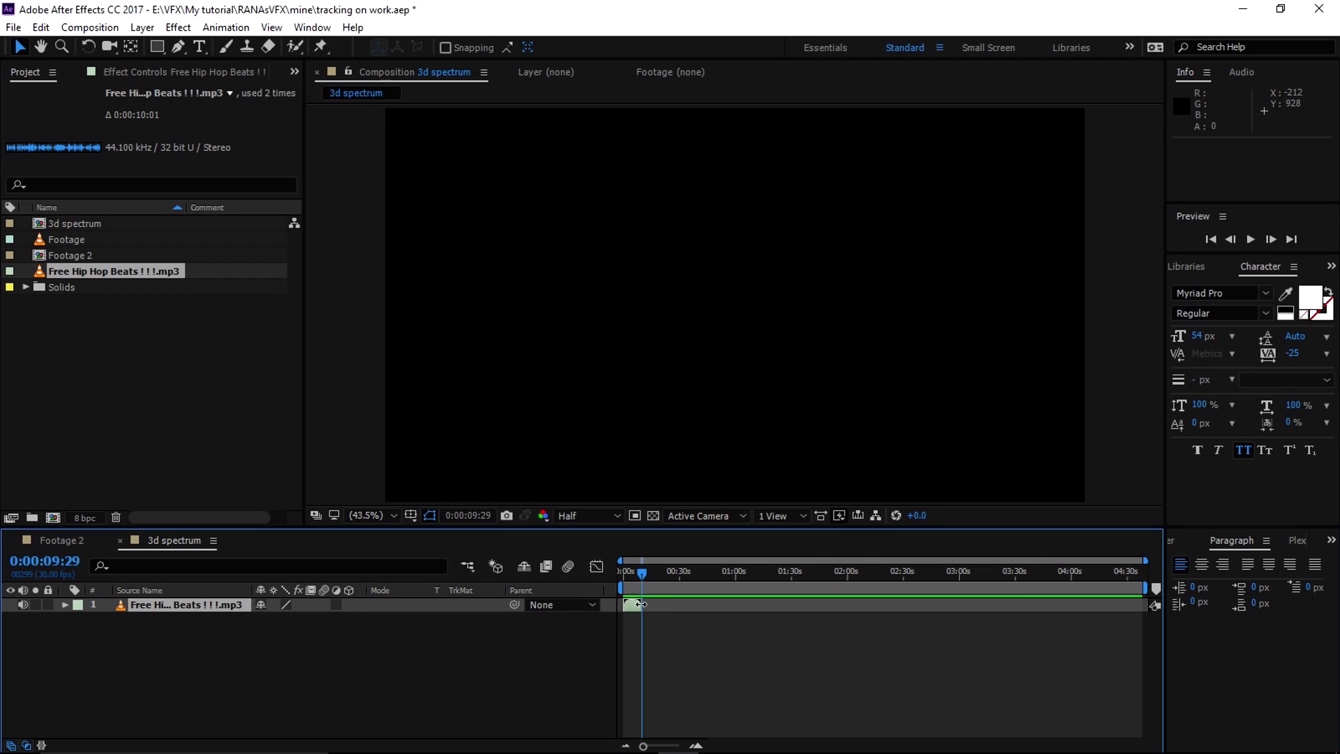
pyautogui.press('n')
pyautogui.rightClick(631, 587)
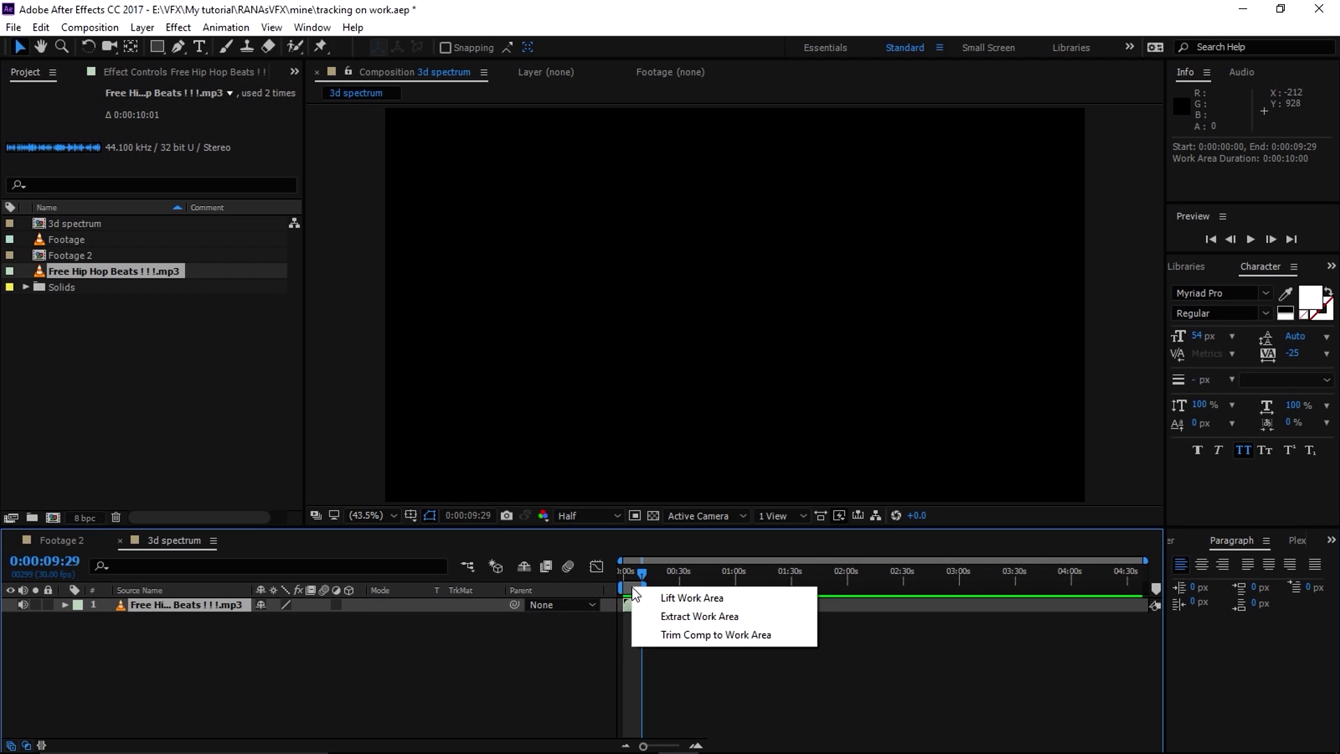
pyautogui.click(654, 637)
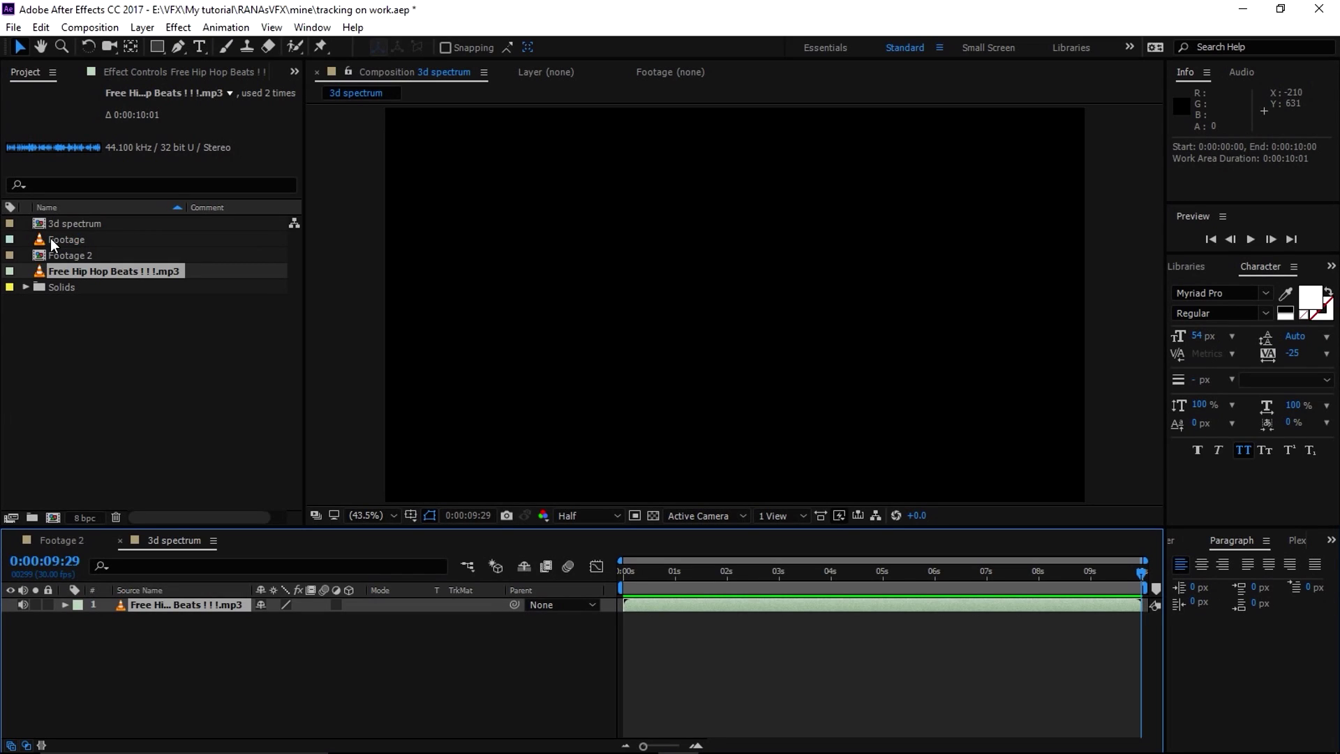
# - Add the Footage clip above the audio layer and scrub through it, returning to the first frame
pyautogui.click(76, 238)
pyautogui.moveTo(58, 235); pyautogui.dragTo(152, 607)
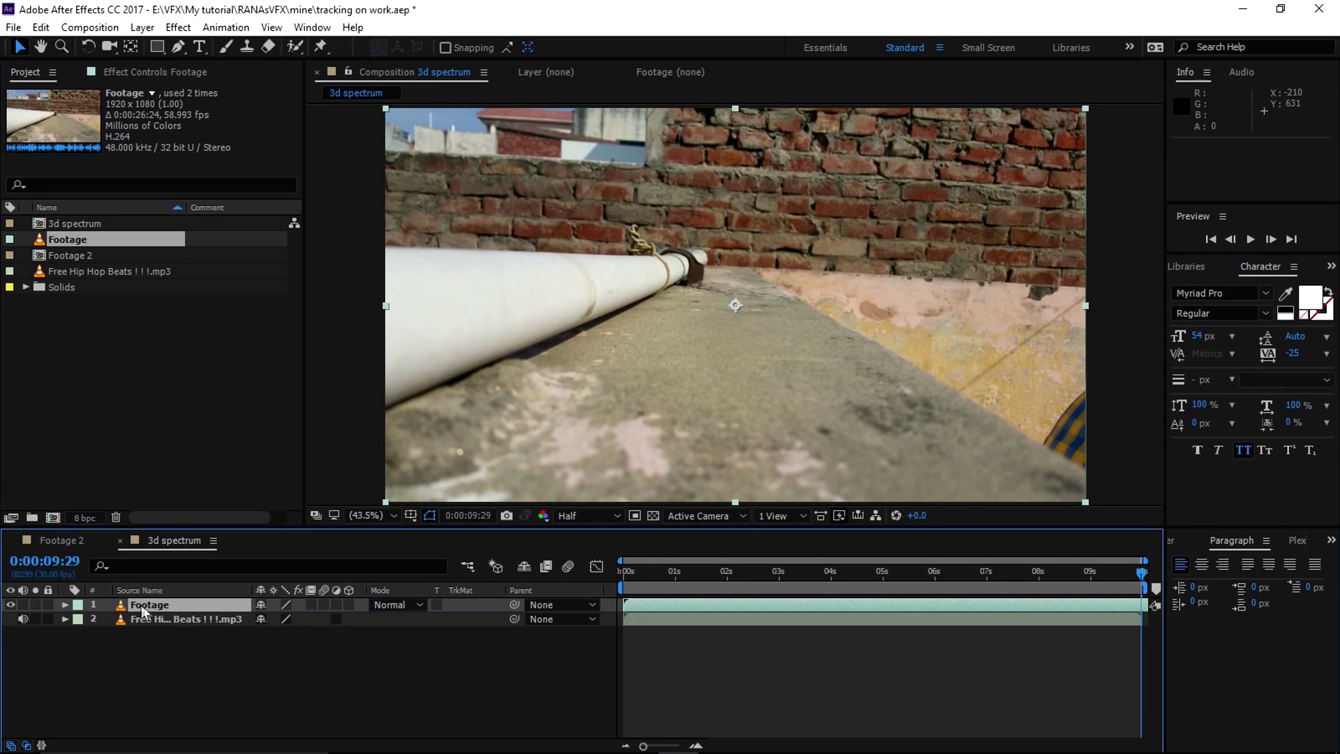
pyautogui.click(645, 581)
pyautogui.click(747, 581)
pyautogui.click(876, 580)
pyautogui.click(988, 579)
pyautogui.click(1074, 580)
pyautogui.click(1108, 580)
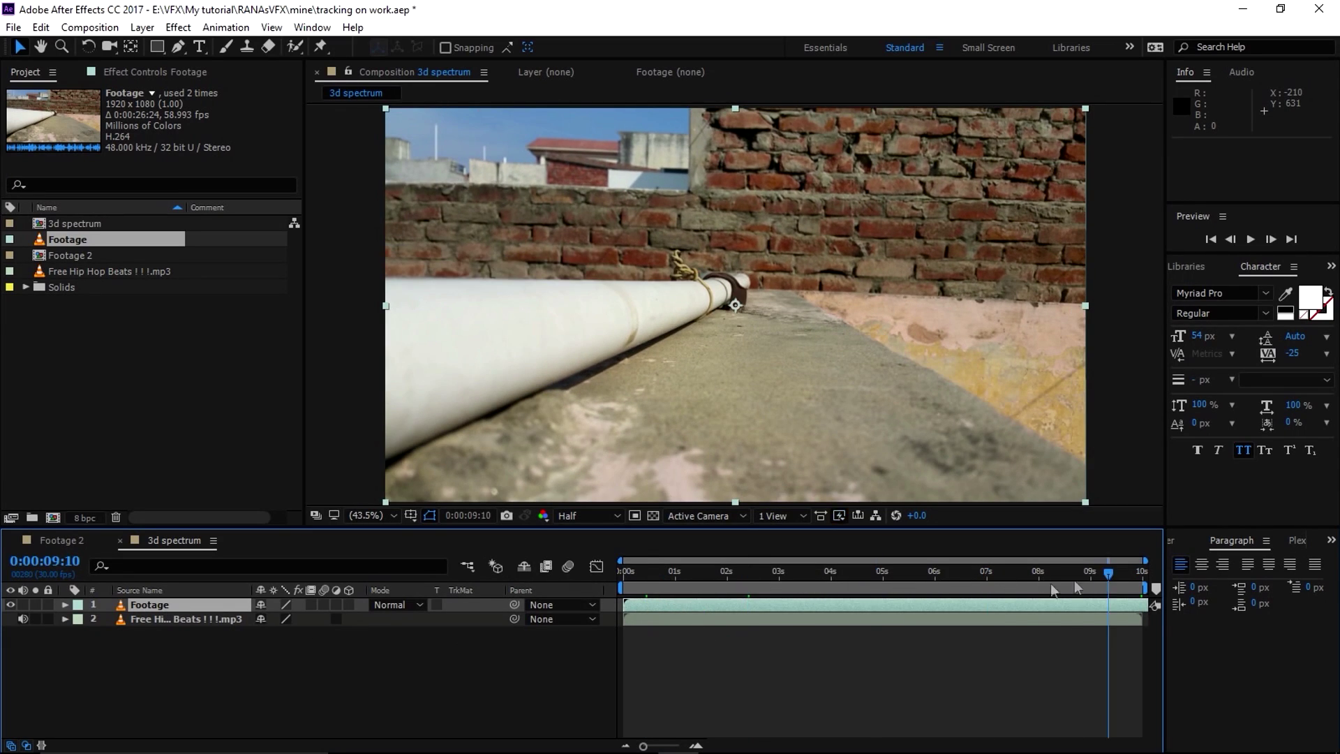
pyautogui.click(659, 578)
pyautogui.click(638, 572)
pyautogui.click(621, 573)
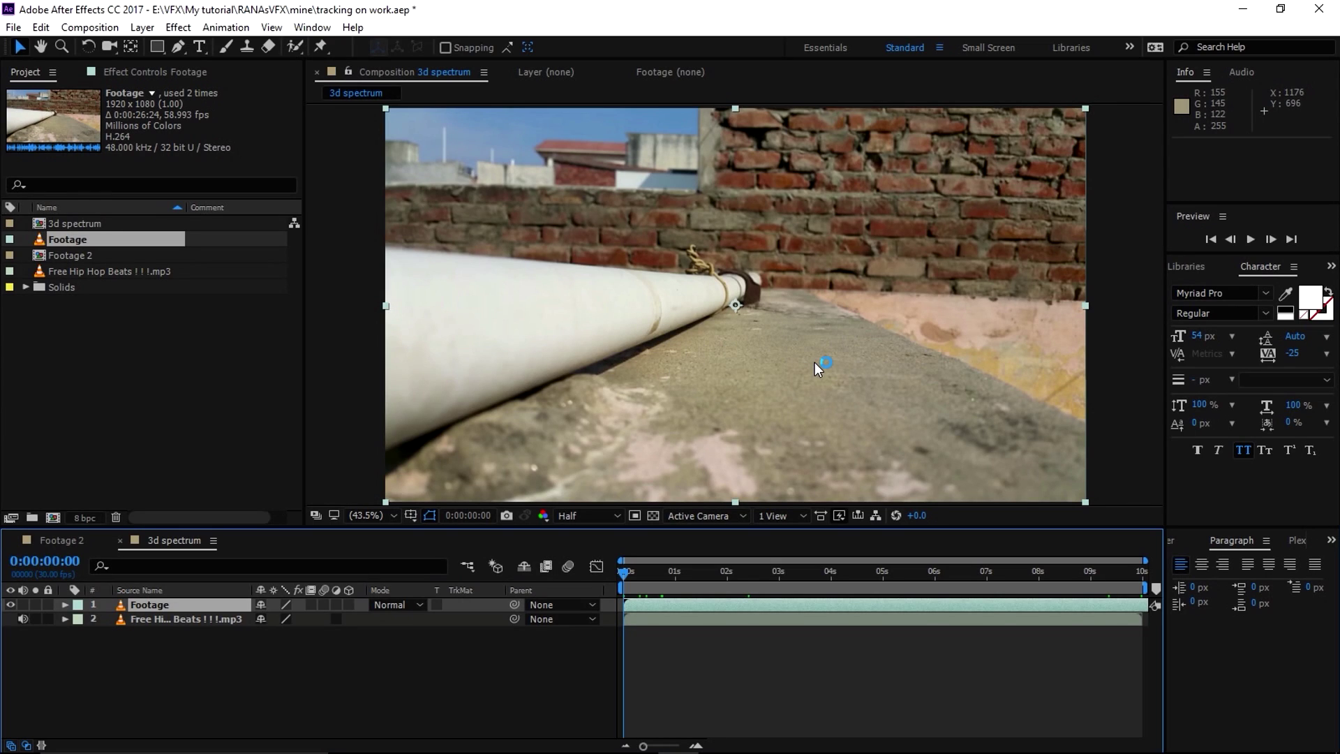
# - Run Track Camera on the Footage layer and set the composition's preview resolution to Full
pyautogui.rightClick(167, 606)
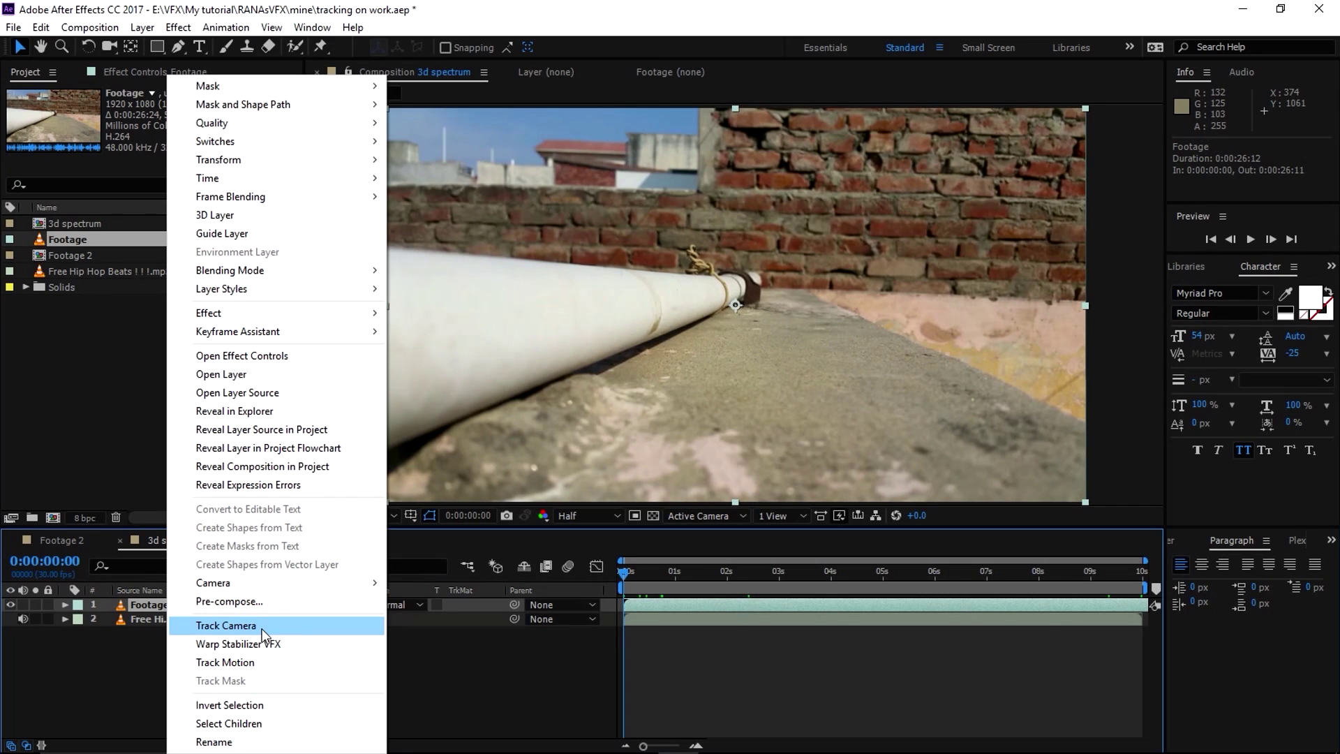
pyautogui.click(226, 625)
pyautogui.click(602, 516)
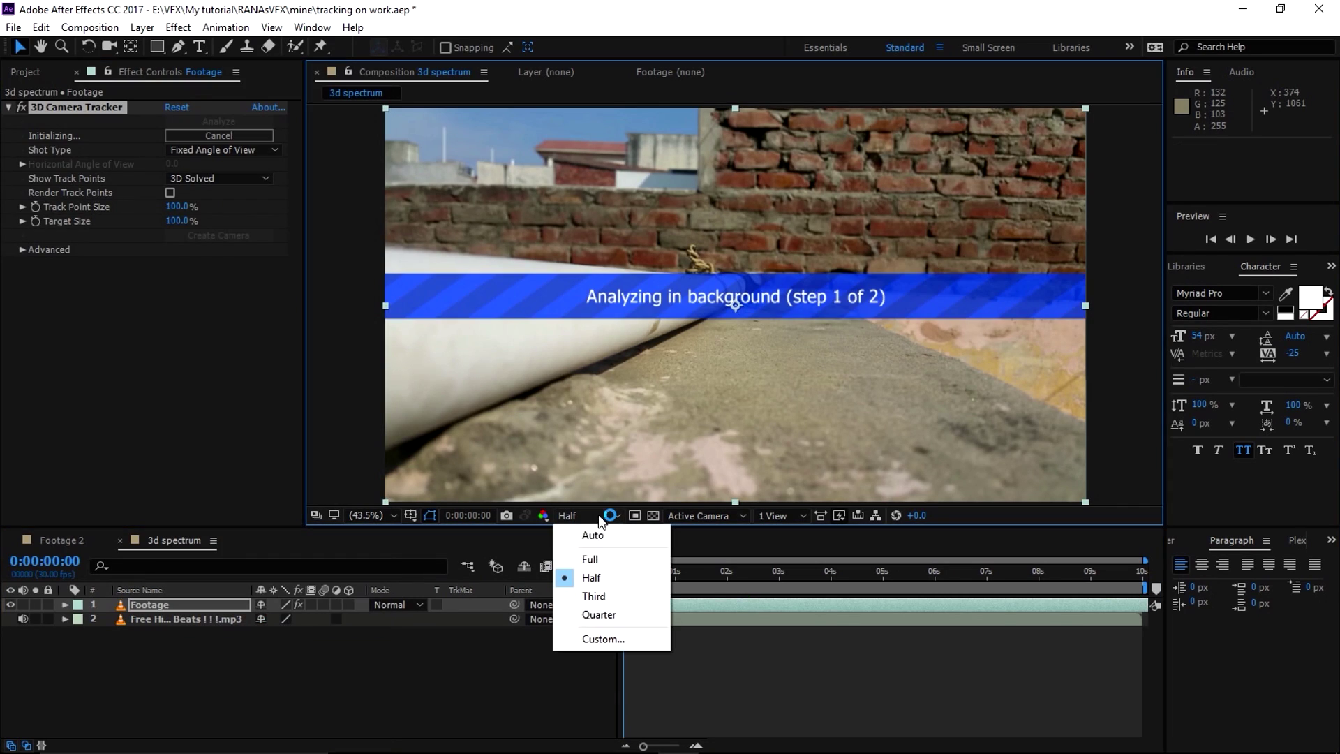
pyautogui.click(602, 560)
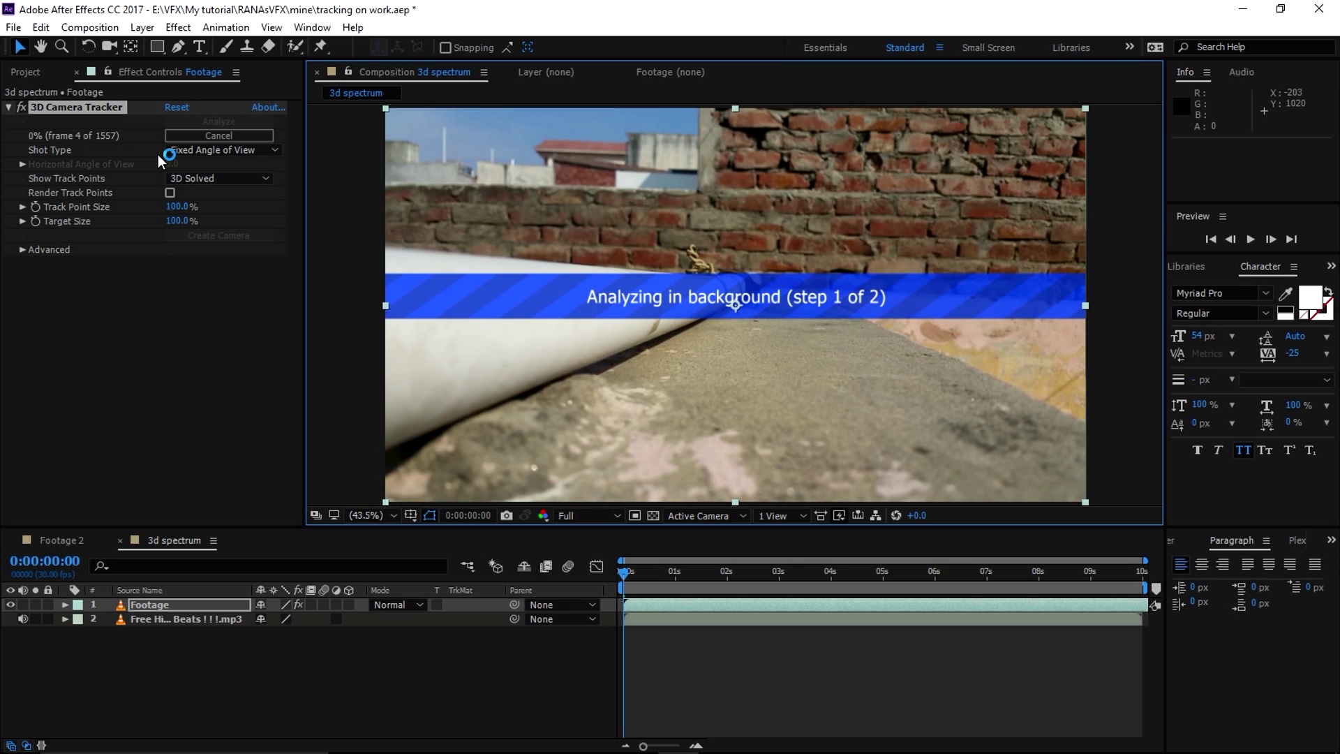
# - Cancel the camera tracking analysis and delete the Footage layer from the 3d spectrum composition
pyautogui.click(193, 134)
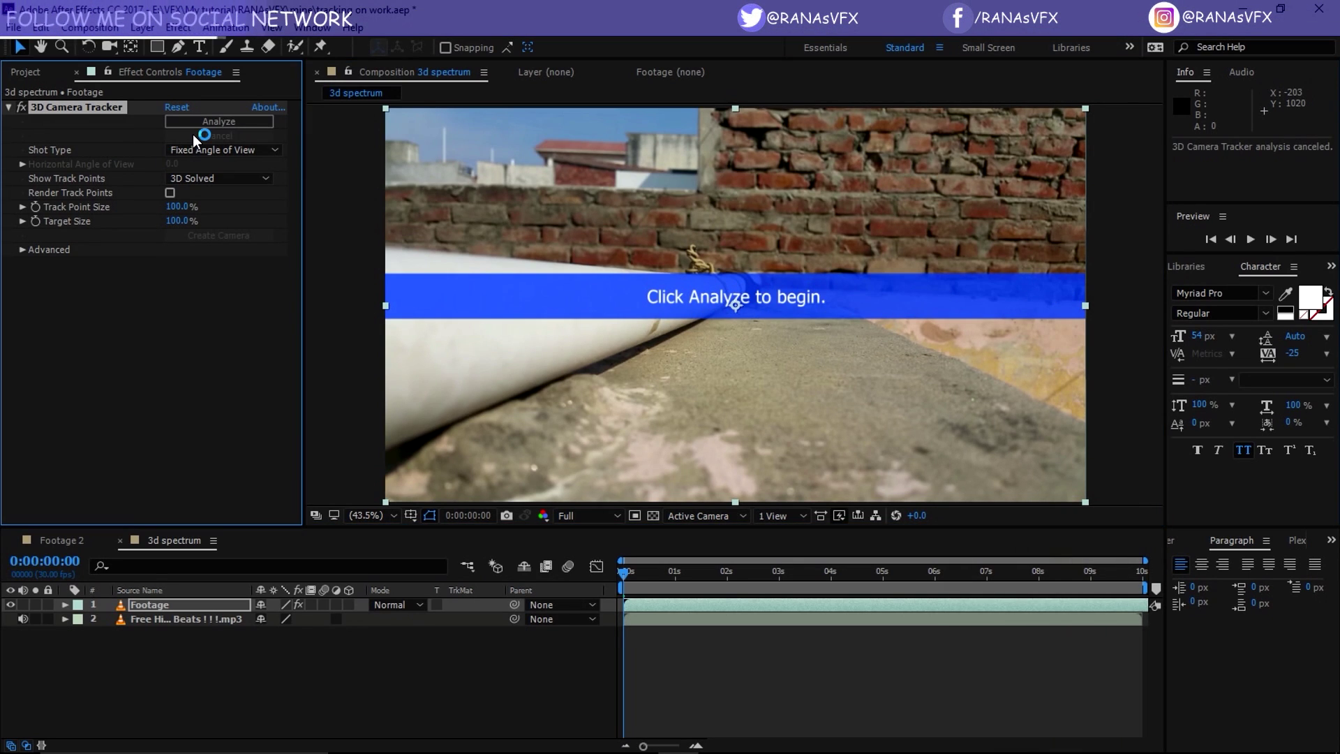
pyautogui.click(207, 603)
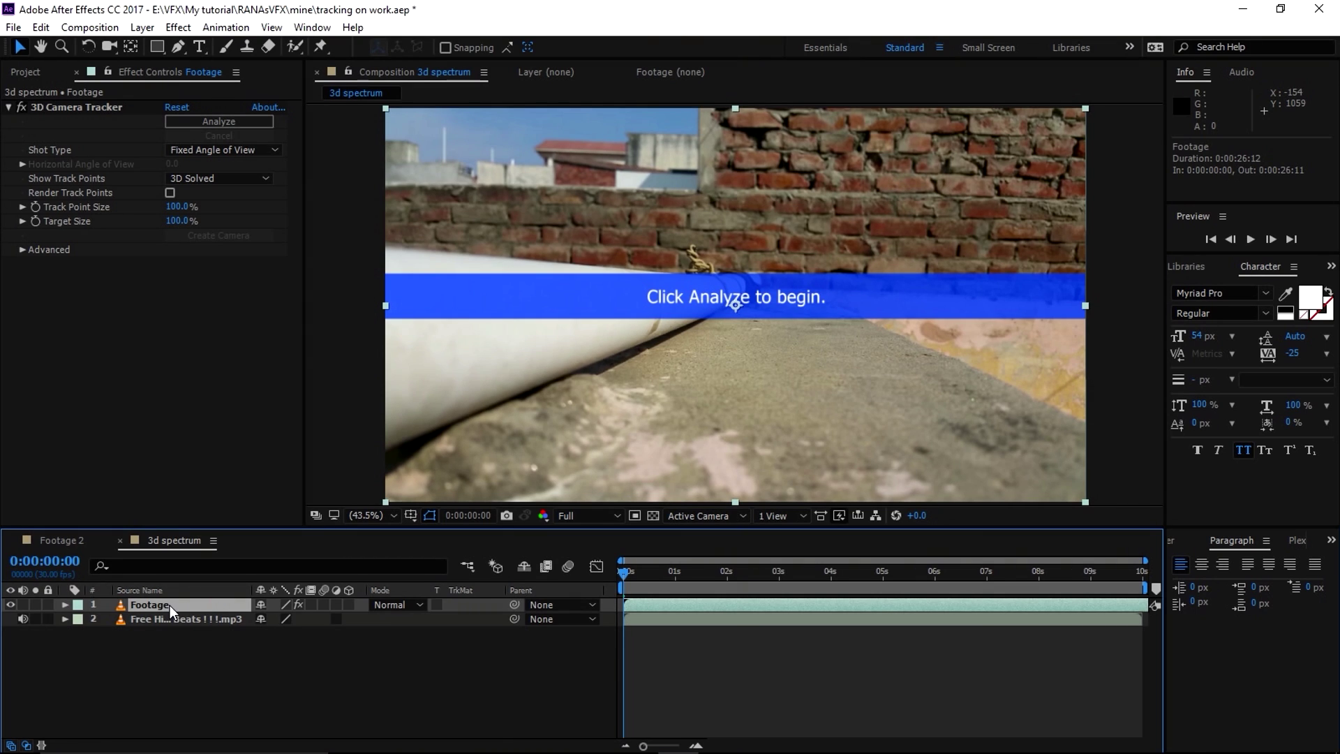
pyautogui.press('Delete')
# - Copy the already tracked Footage layer from the Footage 2 composition and paste it into 3d spectrum
pyautogui.click(69, 539)
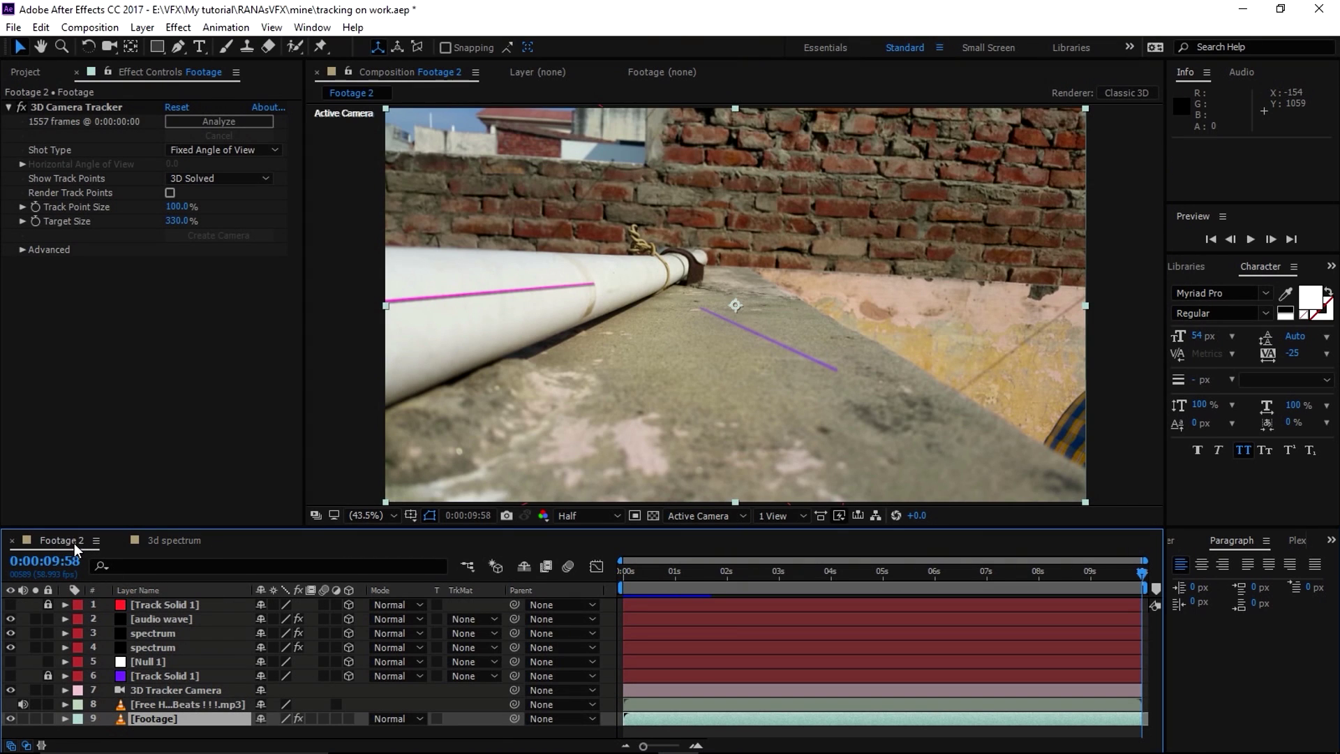
pyautogui.click(148, 718)
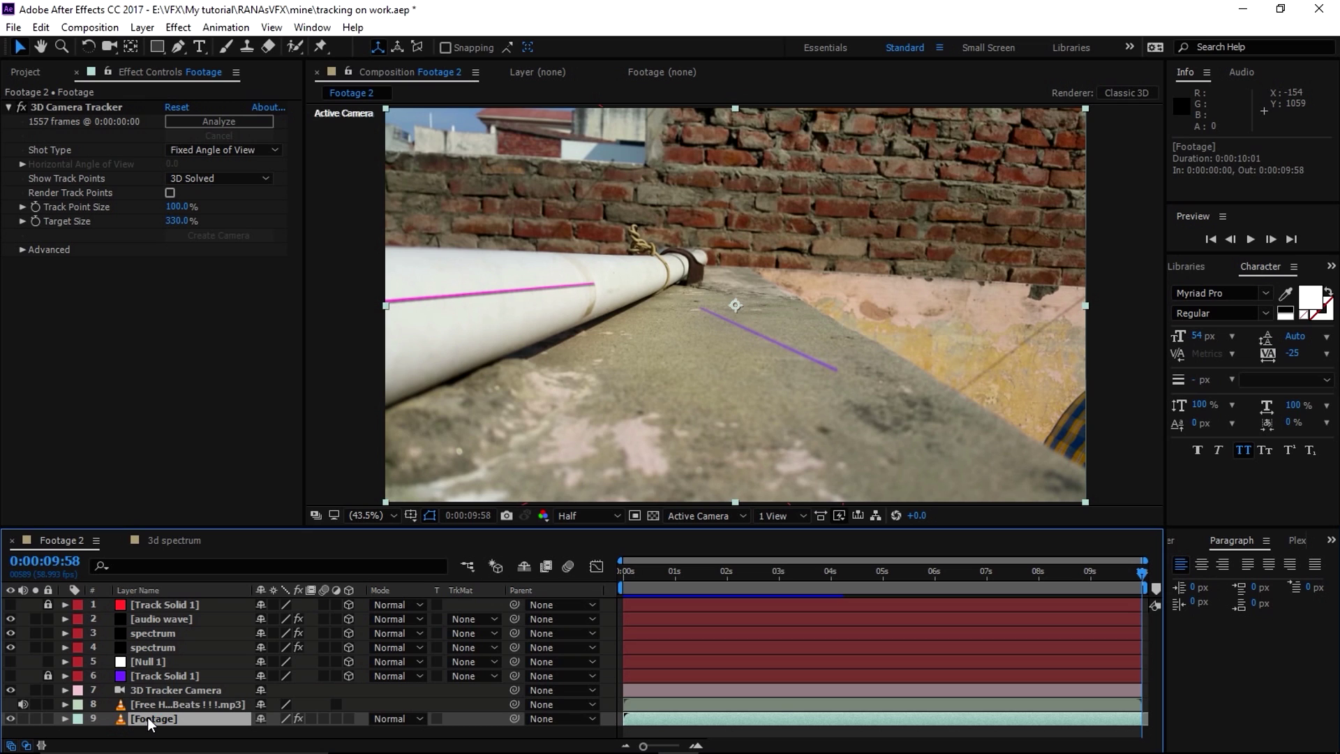
pyautogui.click(40, 27)
pyautogui.click(49, 123)
pyautogui.click(173, 539)
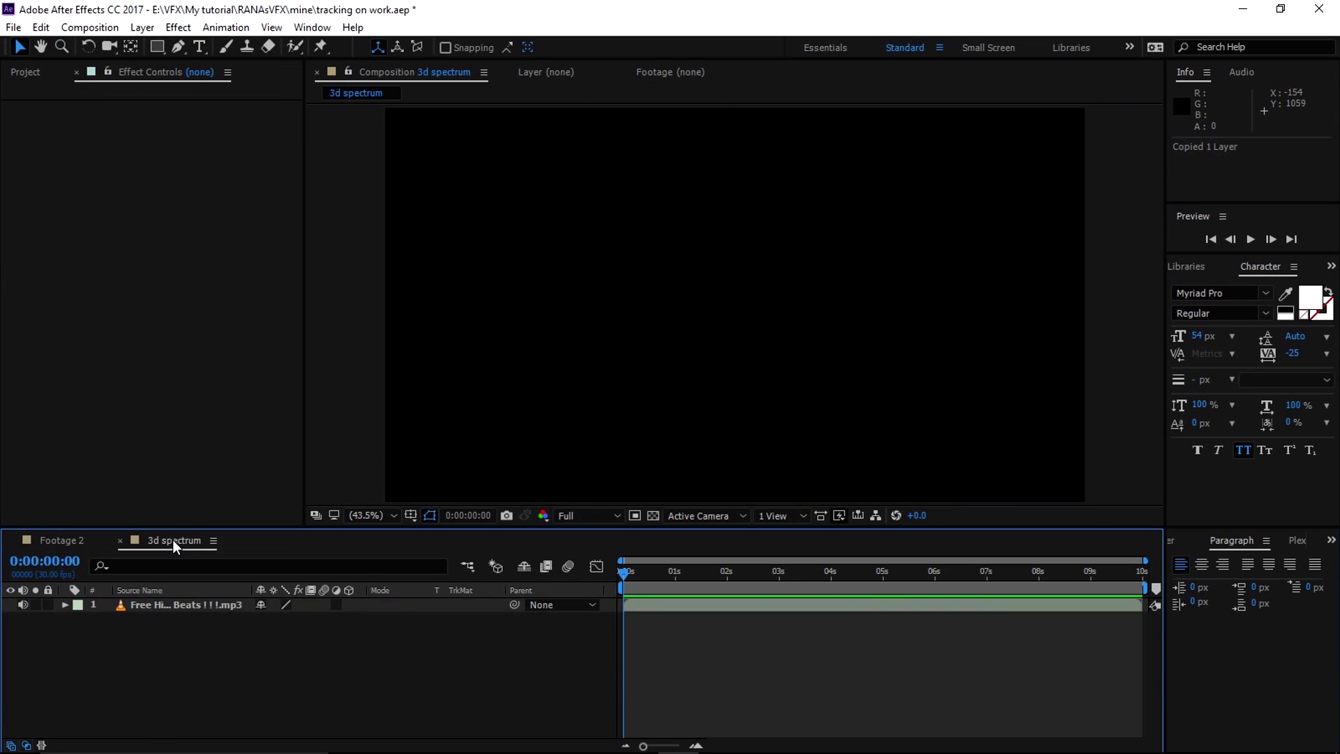
pyautogui.click(41, 27)
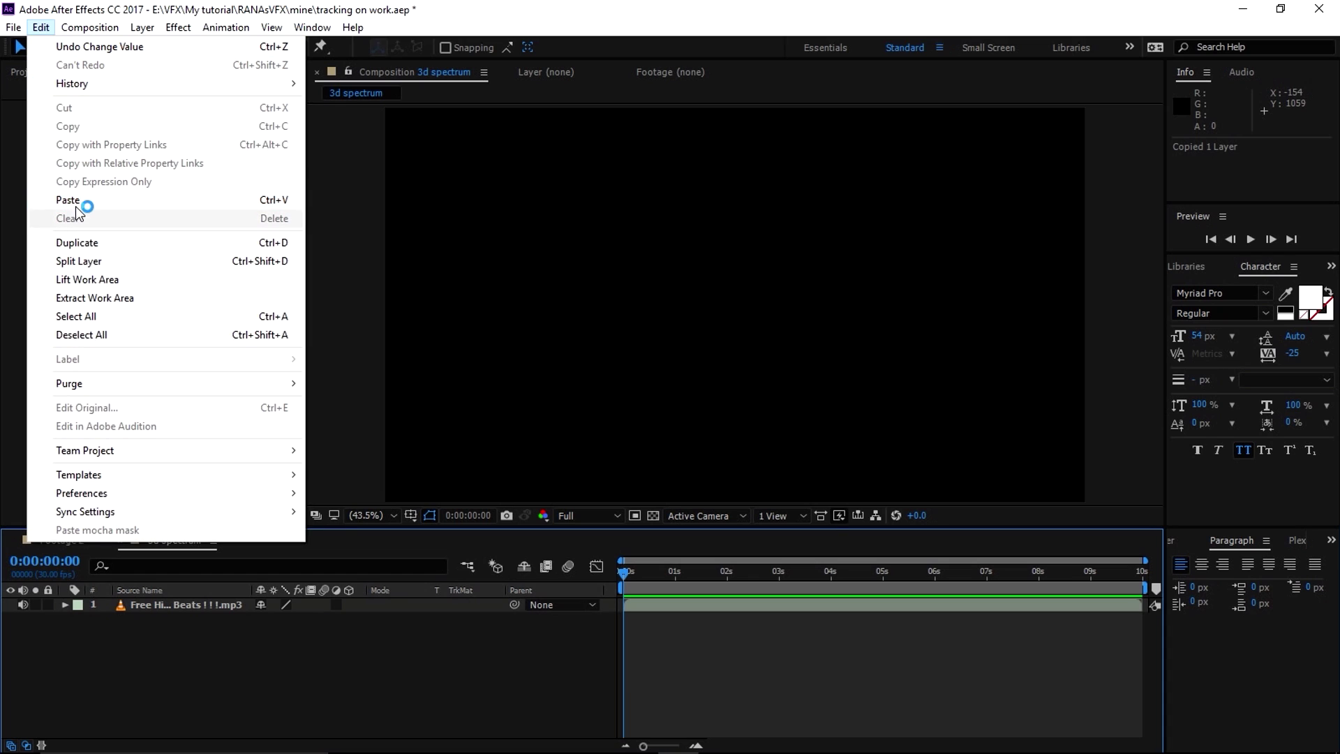
pyautogui.click(76, 202)
# - Display the 3D Camera Tracker's track points on the Footage layer and move the current time to 0:00:05:06
pyautogui.click(650, 573)
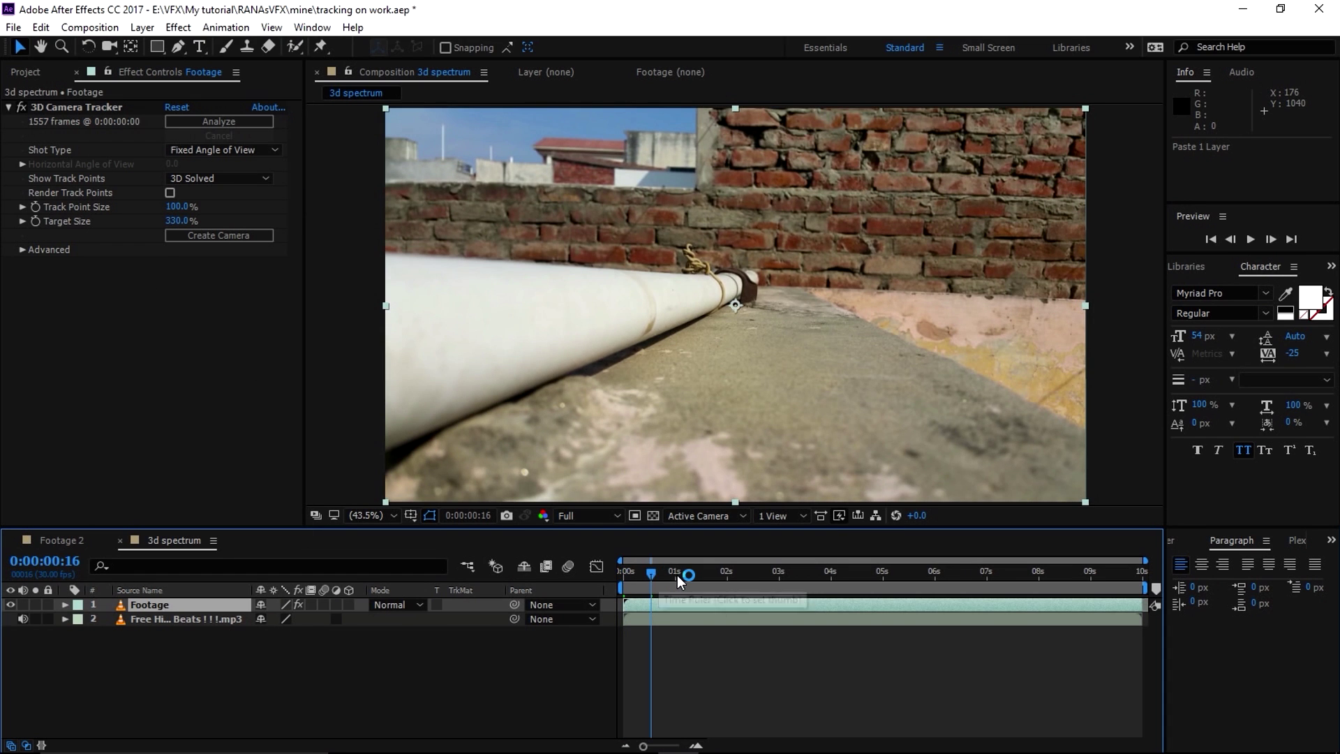
pyautogui.click(676, 575)
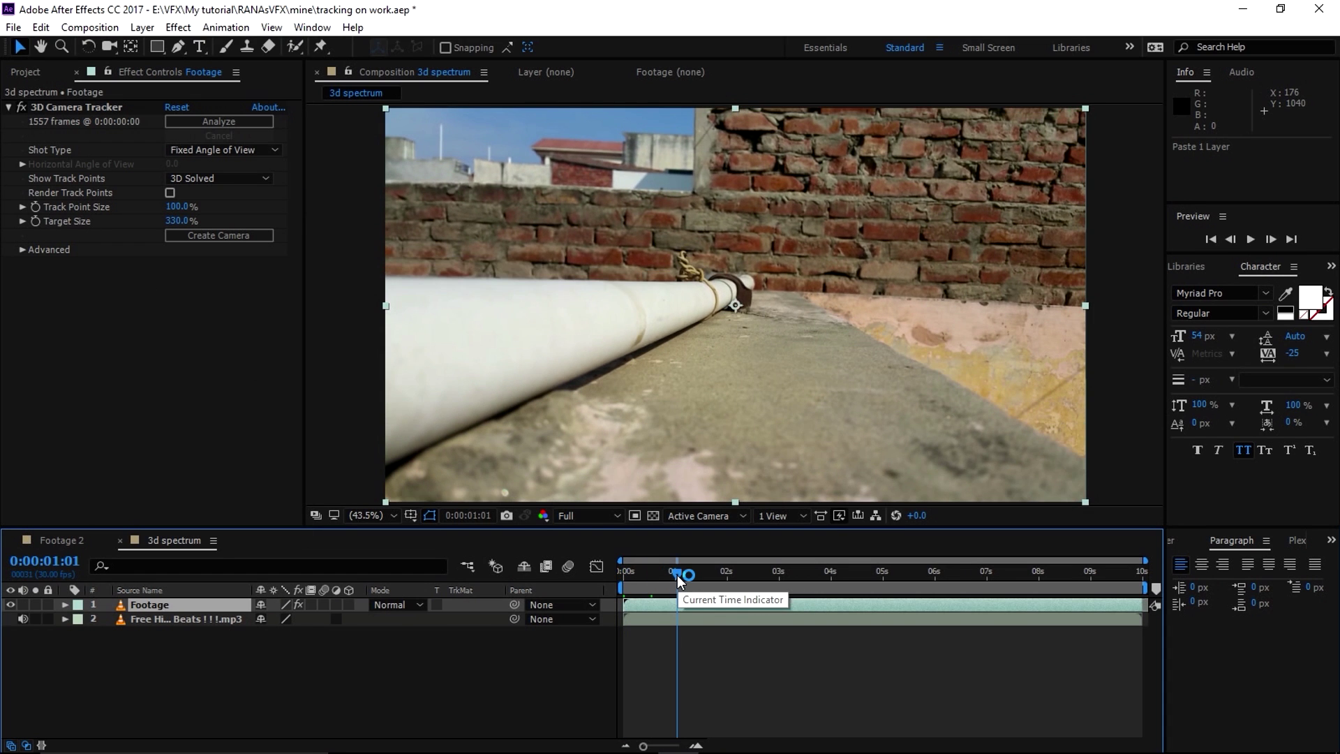
pyautogui.click(65, 107)
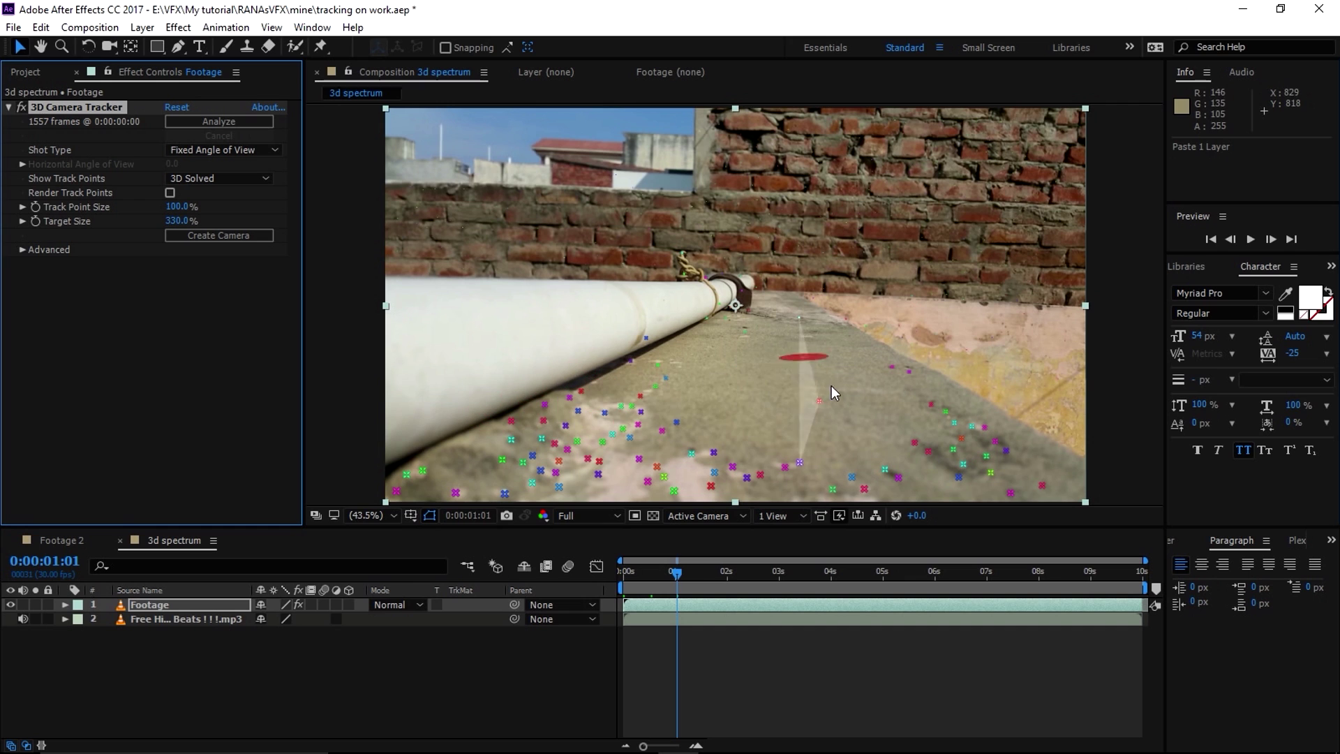
pyautogui.moveTo(681, 572); pyautogui.dragTo(824, 575)
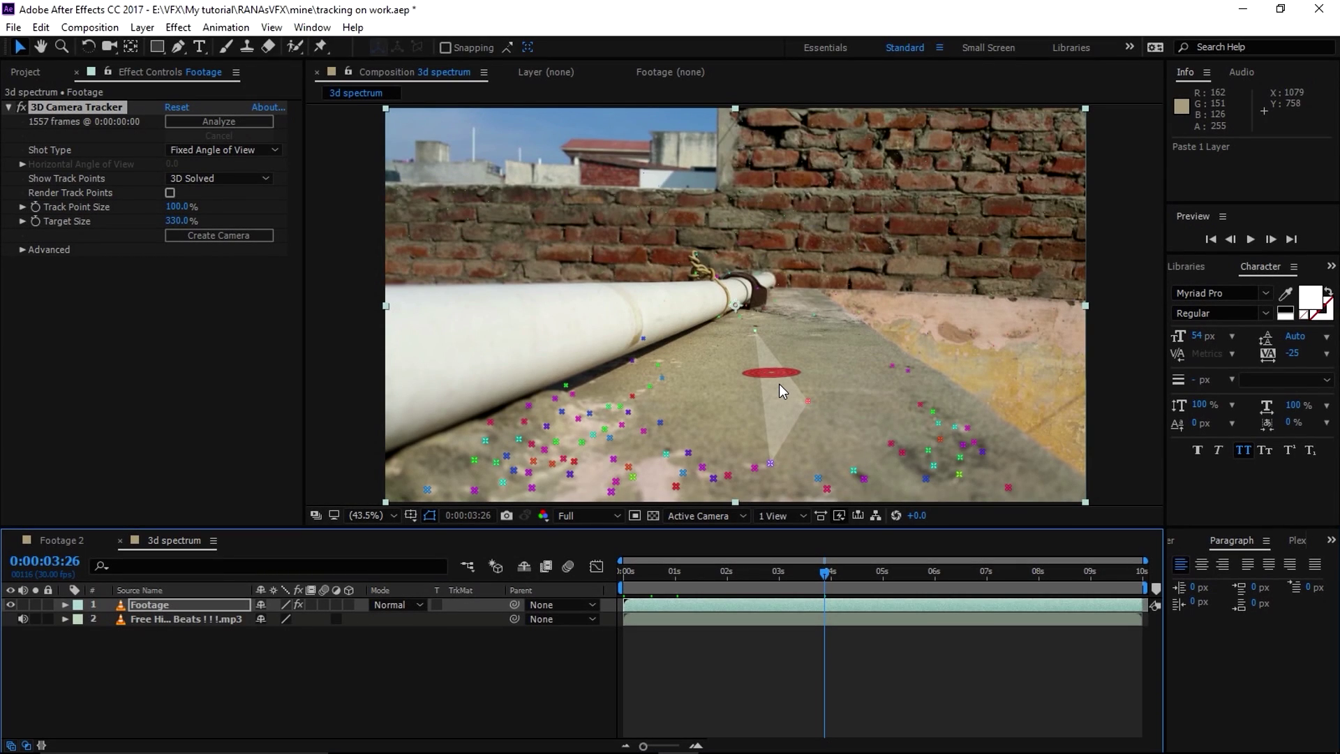
pyautogui.click(863, 574)
pyautogui.moveTo(870, 575); pyautogui.dragTo(893, 575)
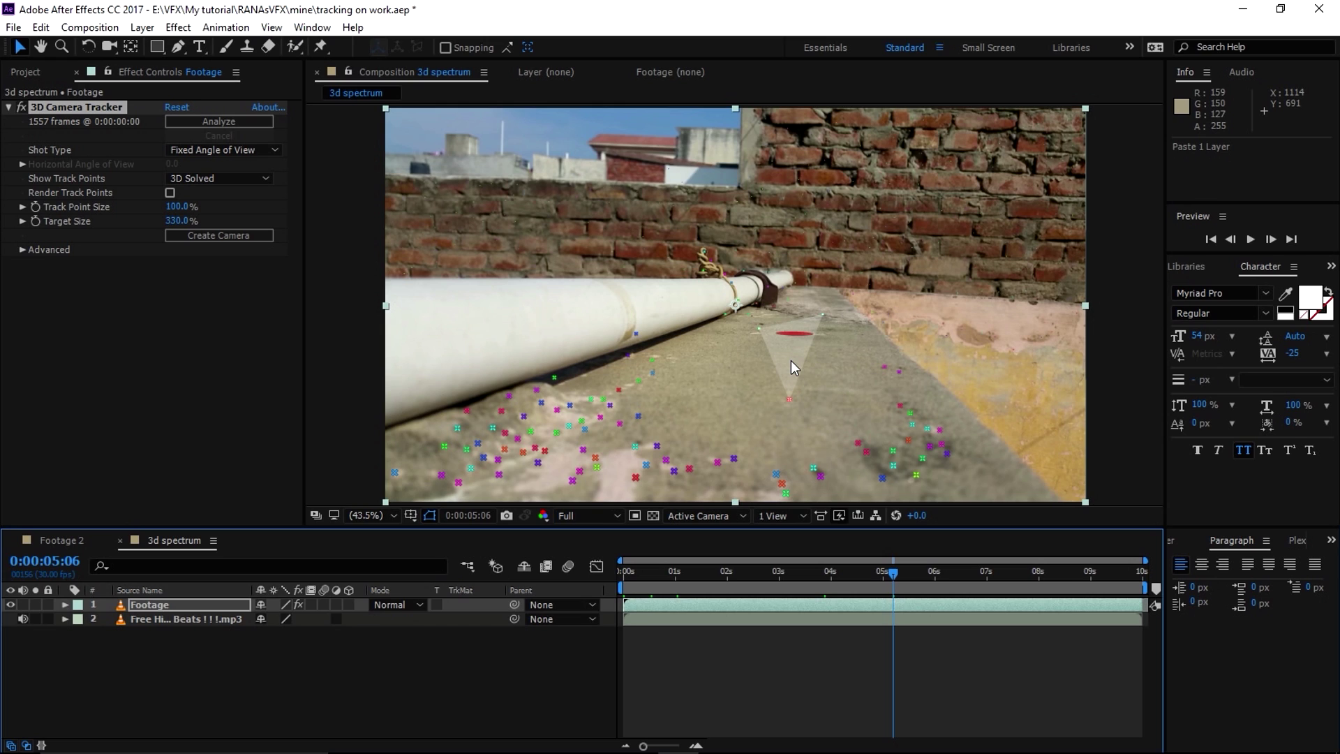
# - Select the tracking target on the concrete ledge near the pipe's far end and set it as ground plane and origin
pyautogui.click(790, 361)
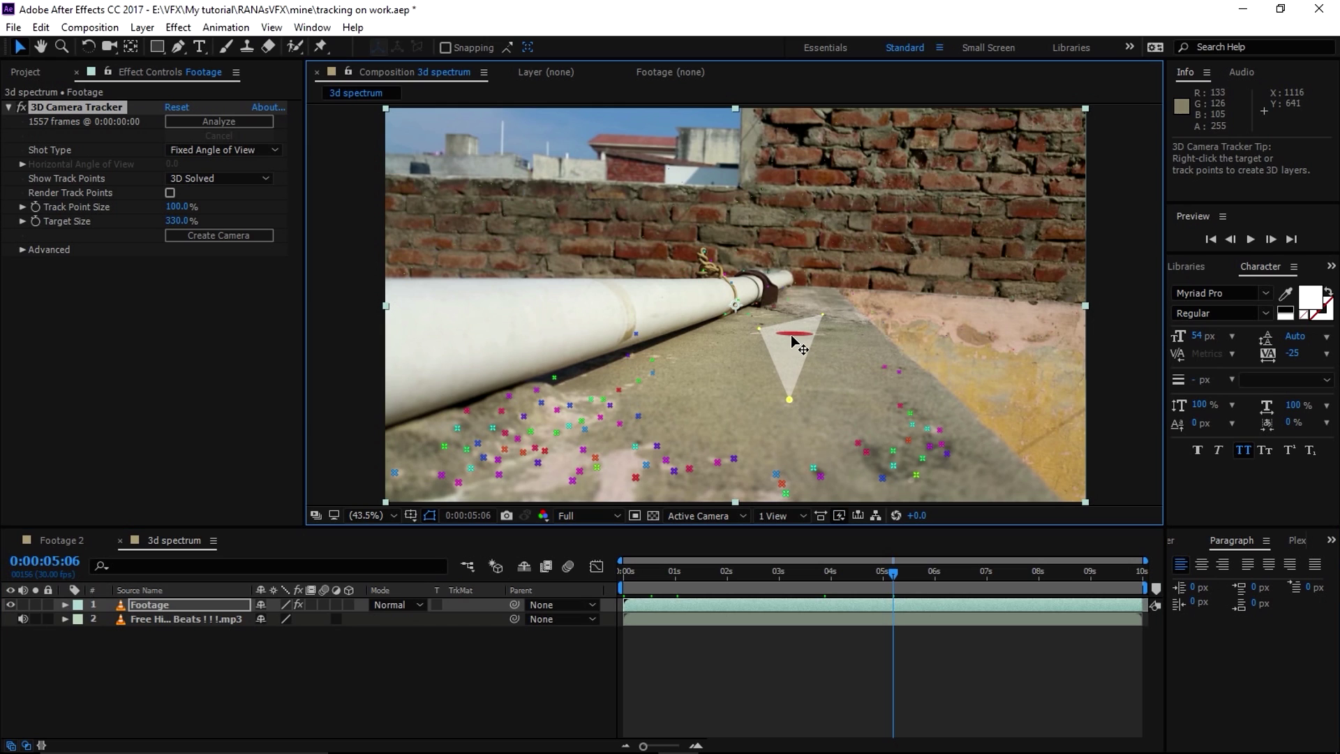
pyautogui.rightClick(794, 339)
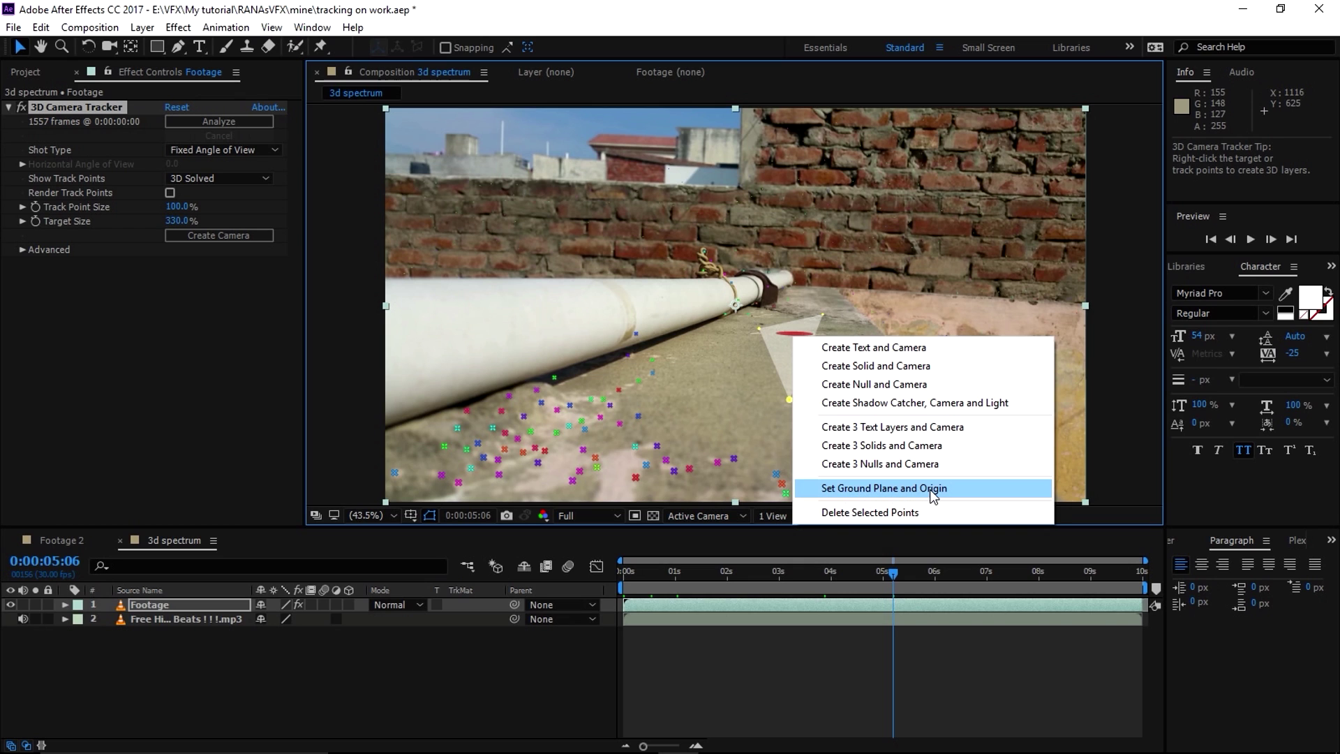
pyautogui.click(930, 488)
# - Create a solid and camera from the selected tracking target, then scrub the timeline to check that the solid follows the ledge
pyautogui.rightClick(798, 332)
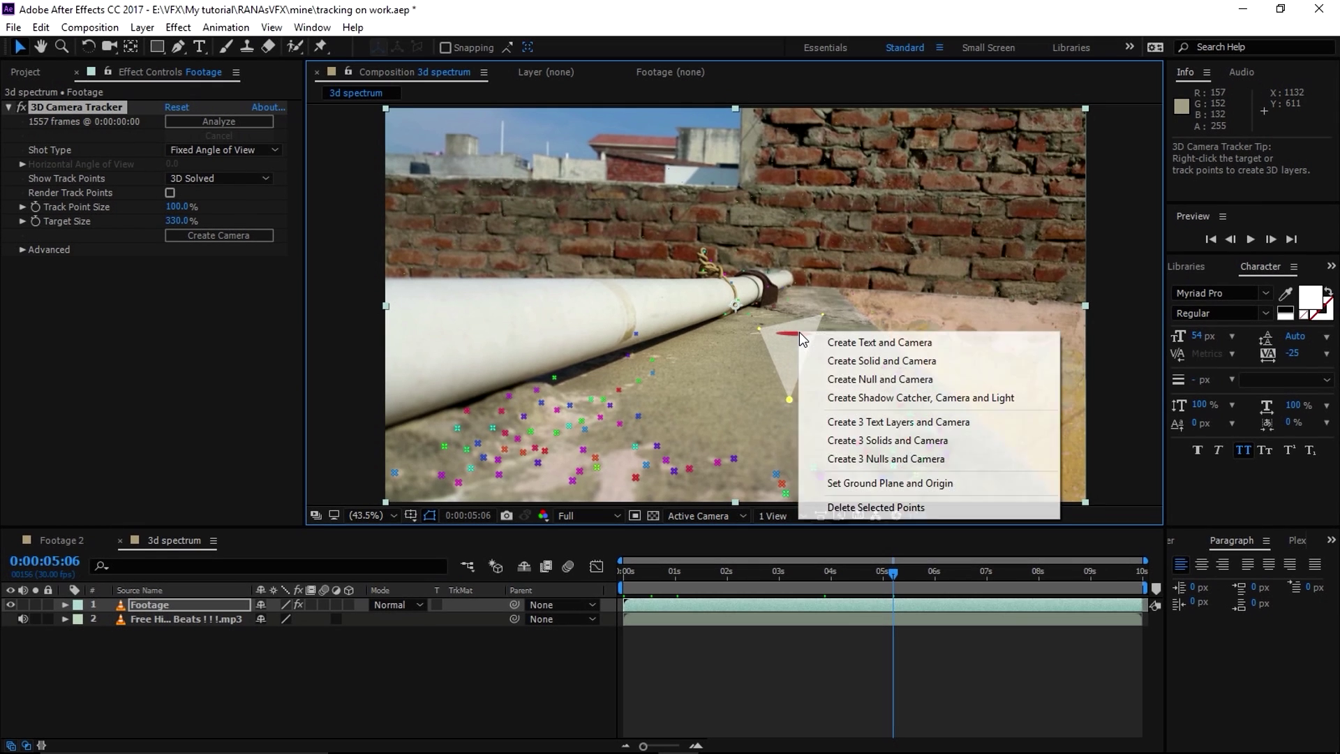
pyautogui.click(819, 362)
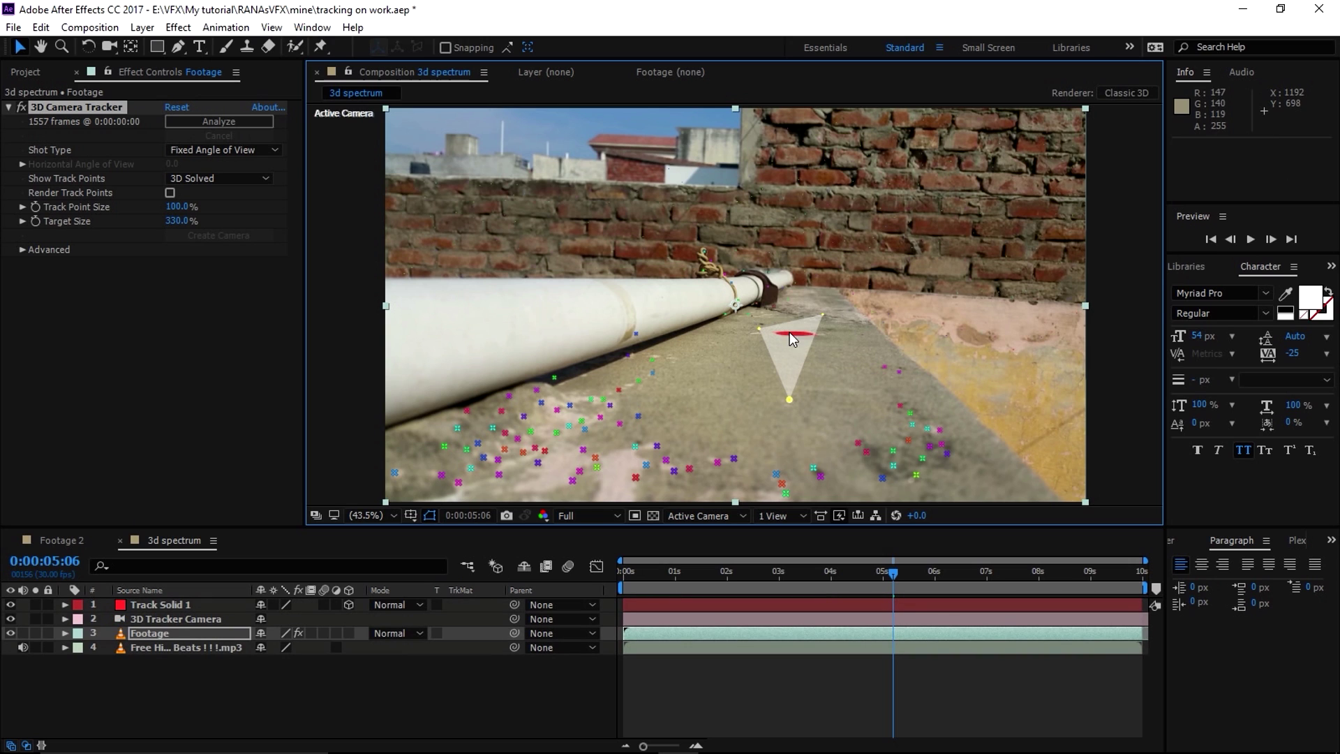
pyautogui.click(171, 605)
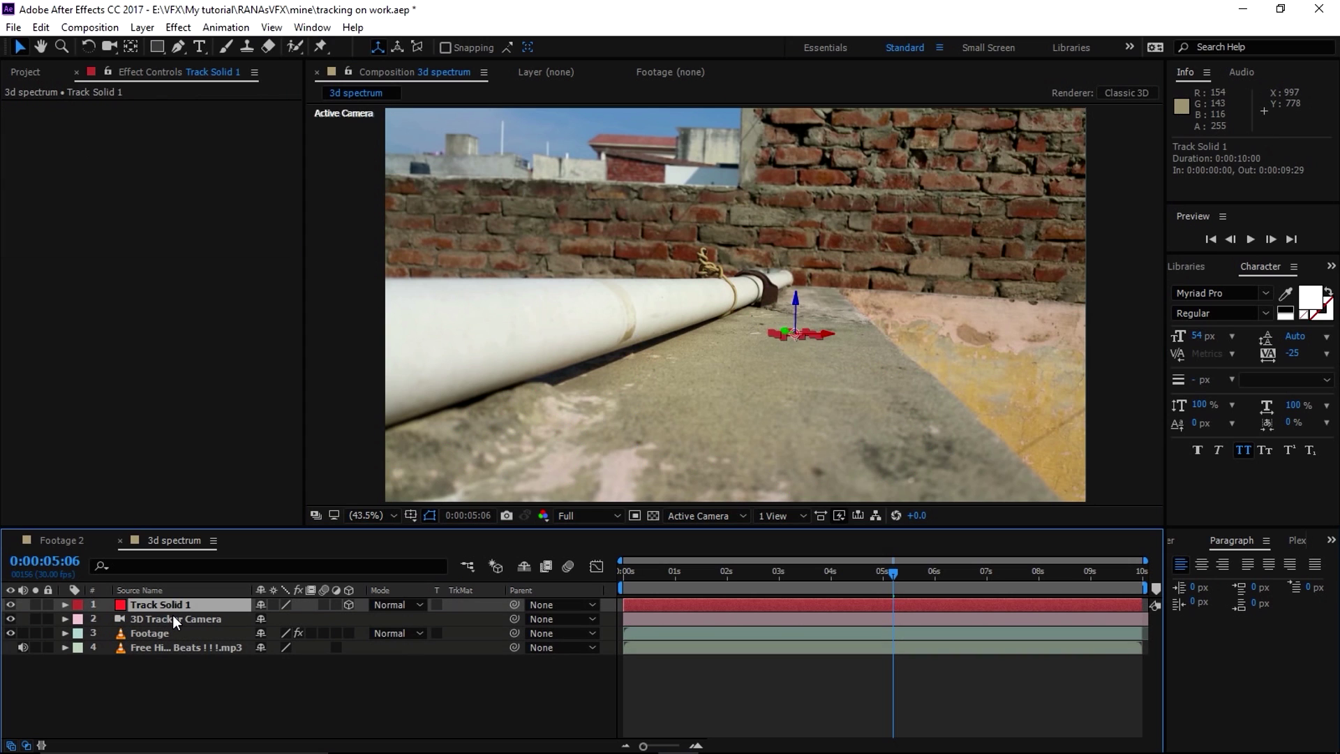
pyautogui.click(186, 658)
pyautogui.moveTo(658, 571); pyautogui.dragTo(835, 586)
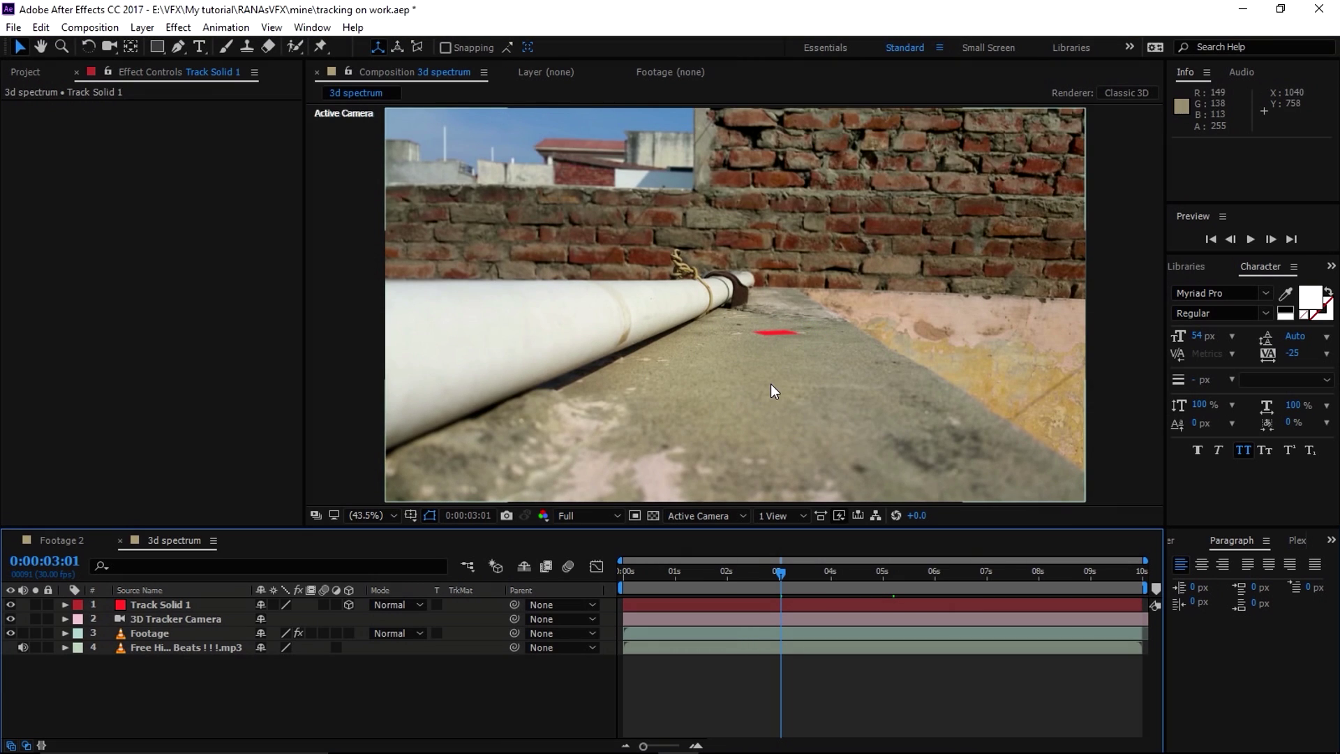
# - Add a new null object to the composition and make it a 3D layer
pyautogui.rightClick(238, 678)
pyautogui.moveTo(293, 520)
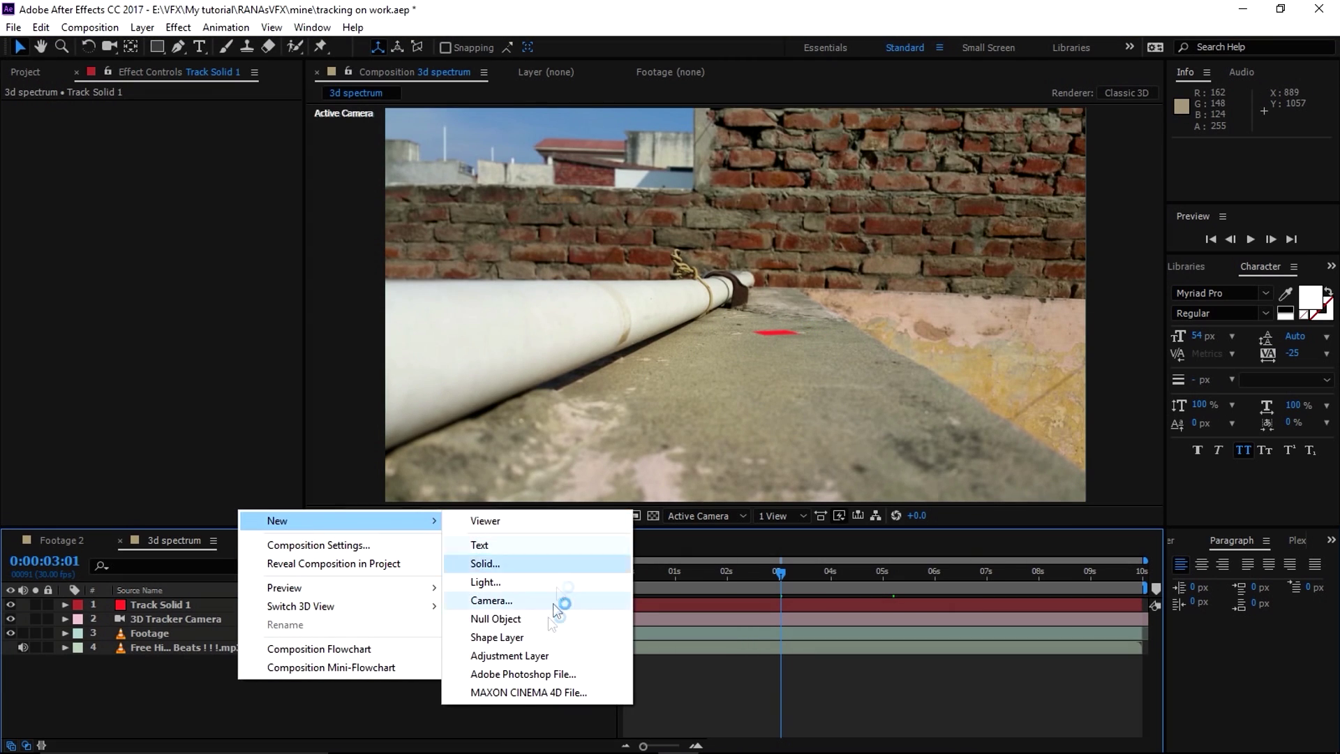
pyautogui.click(496, 619)
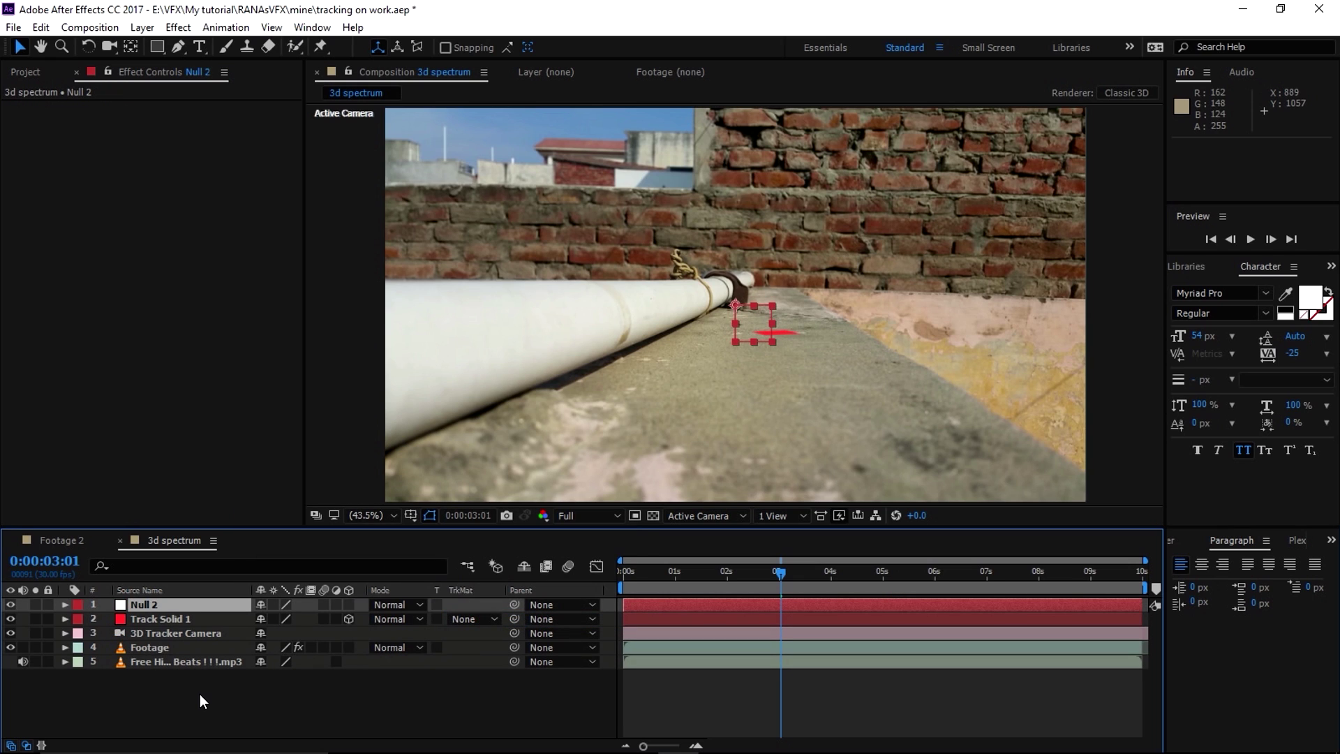
pyautogui.click(143, 27)
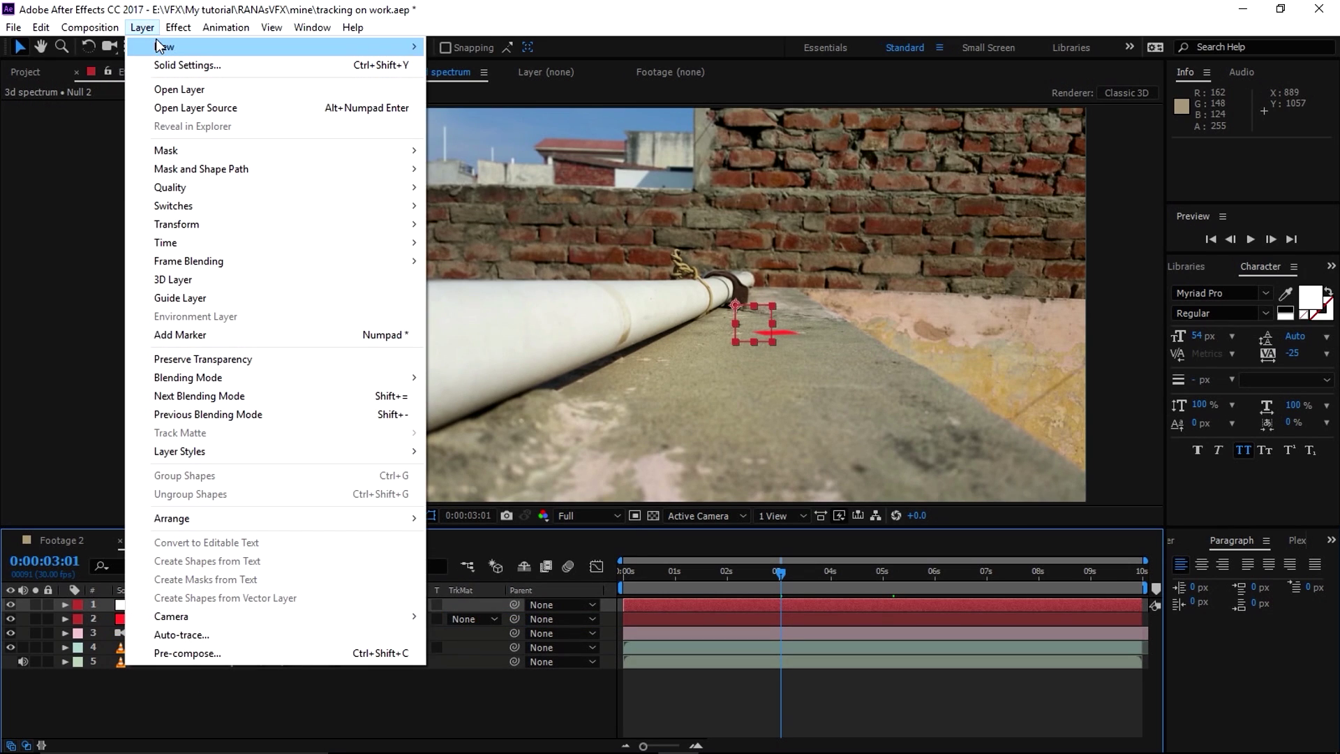
pyautogui.moveTo(157, 45)
pyautogui.click(190, 719)
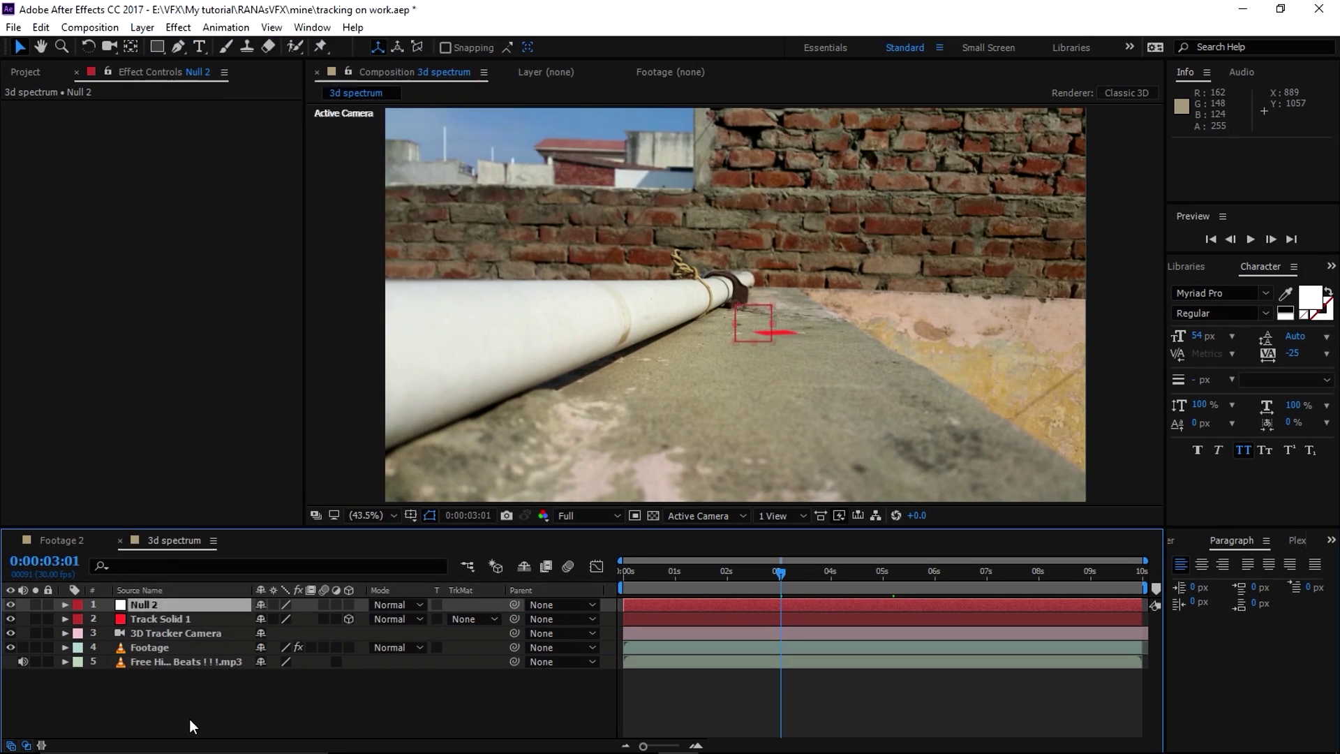
pyautogui.click(161, 605)
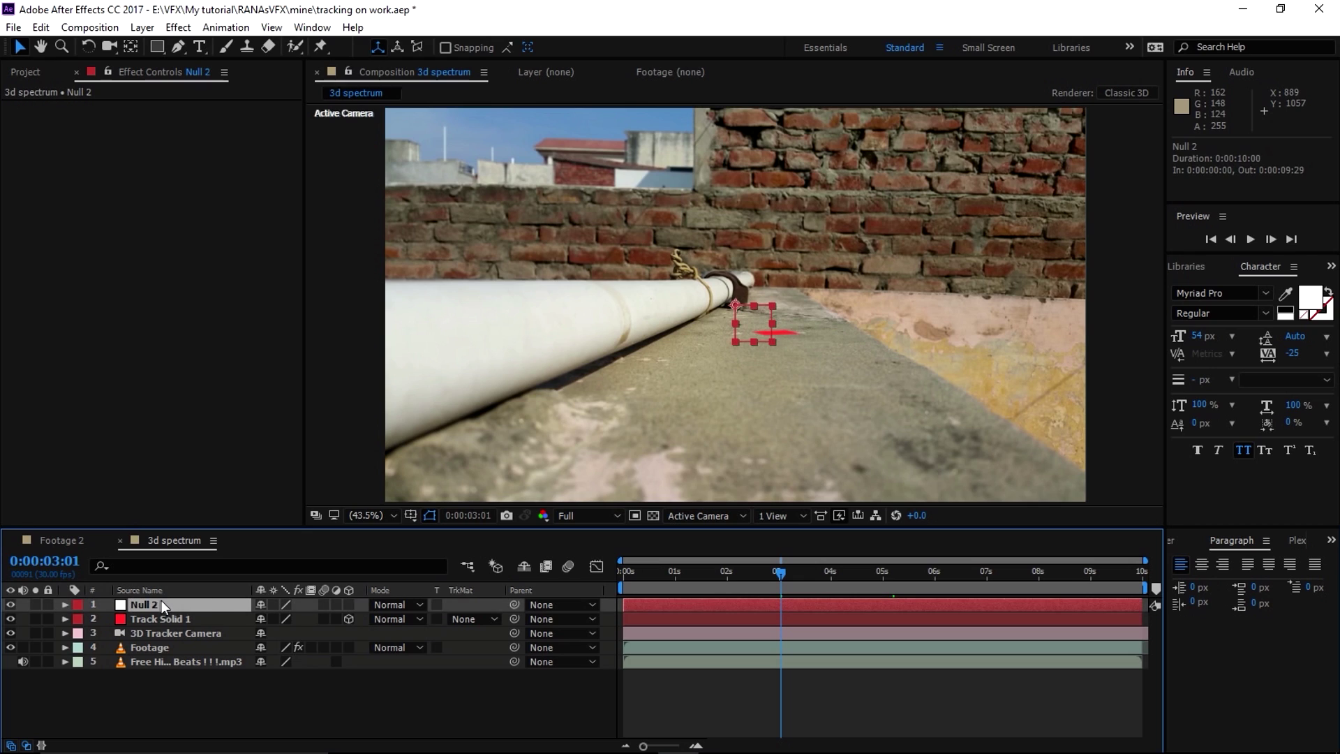
pyautogui.click(349, 603)
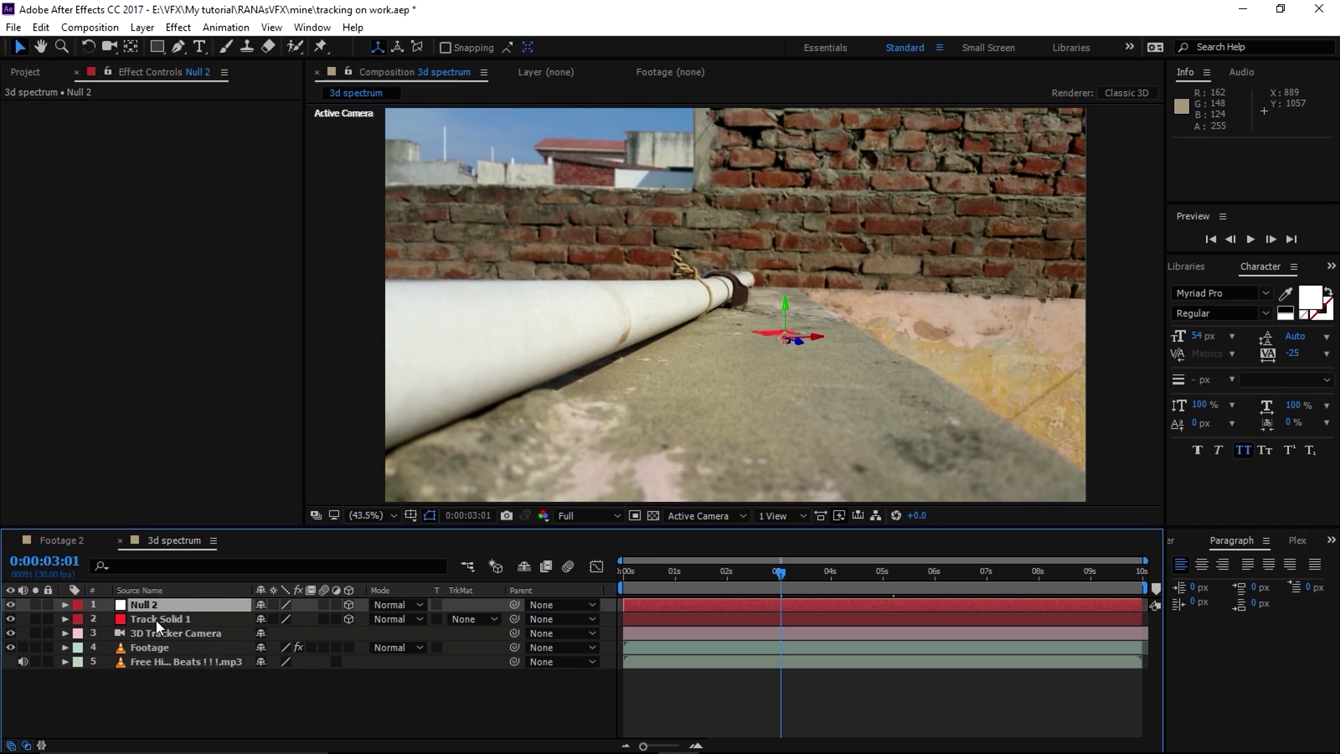
# - Copy the position of Track Solid 1 and paste it onto the position of Null 2
pyautogui.click(171, 619)
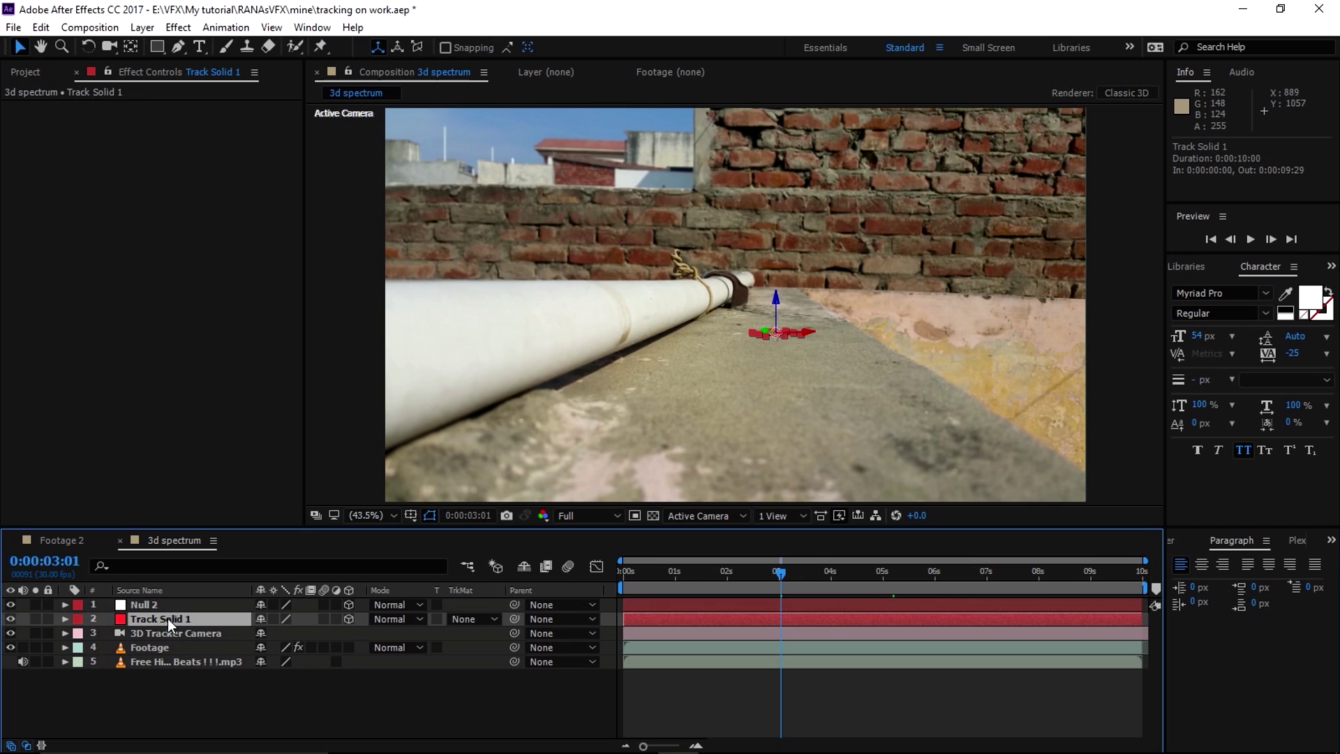
pyautogui.press('p')
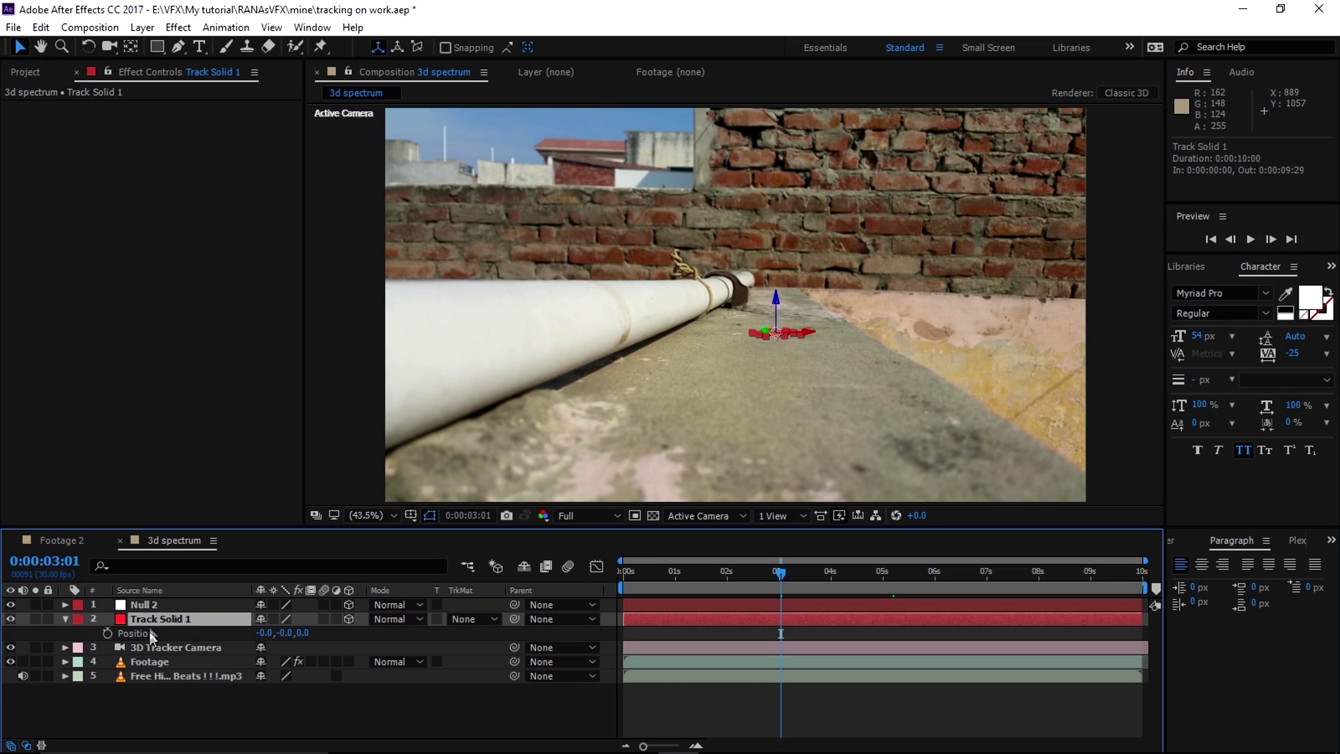
pyautogui.click(144, 606)
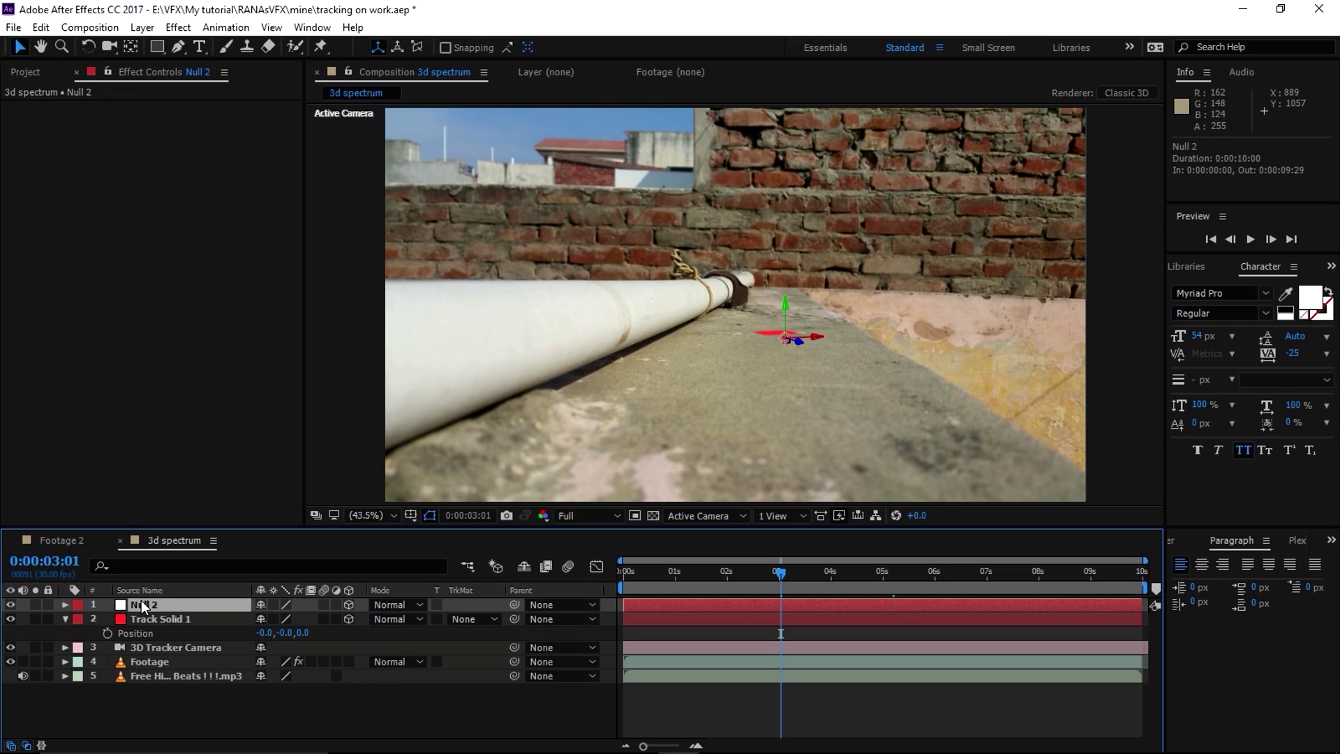
pyautogui.press('p')
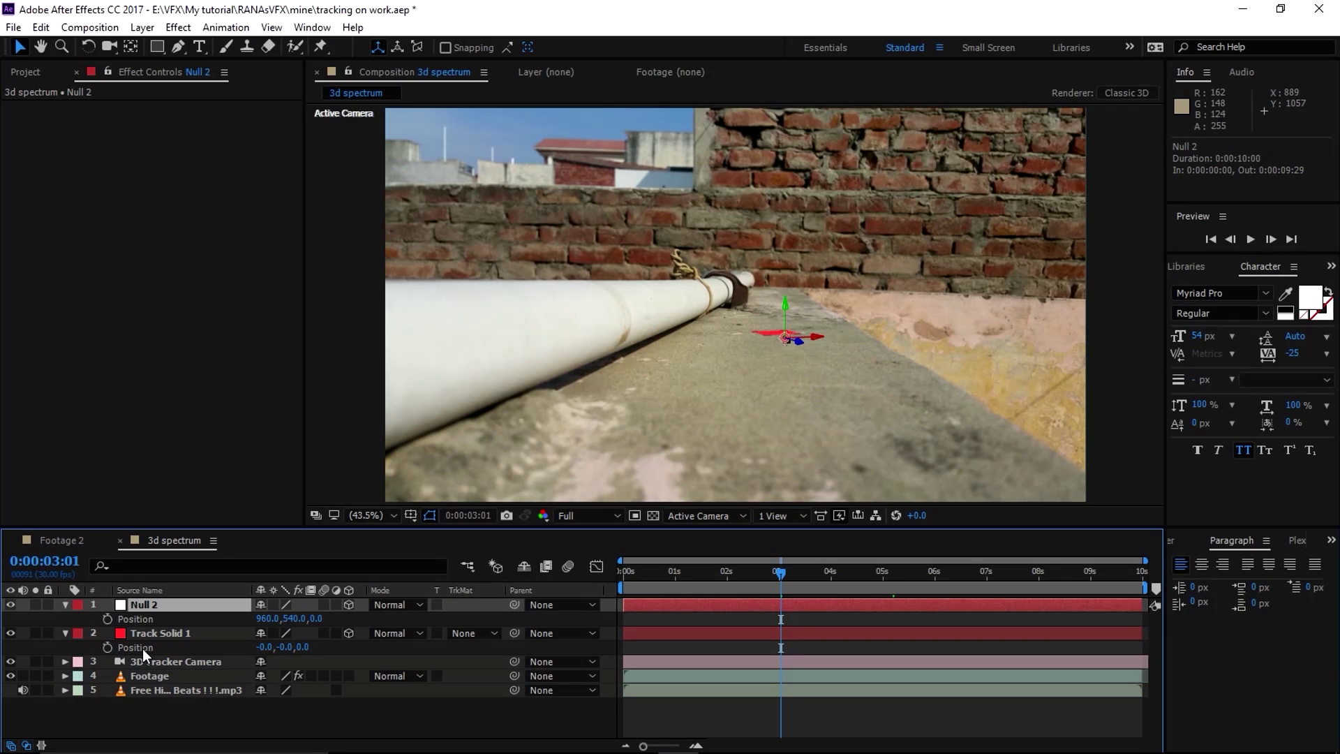
pyautogui.click(144, 648)
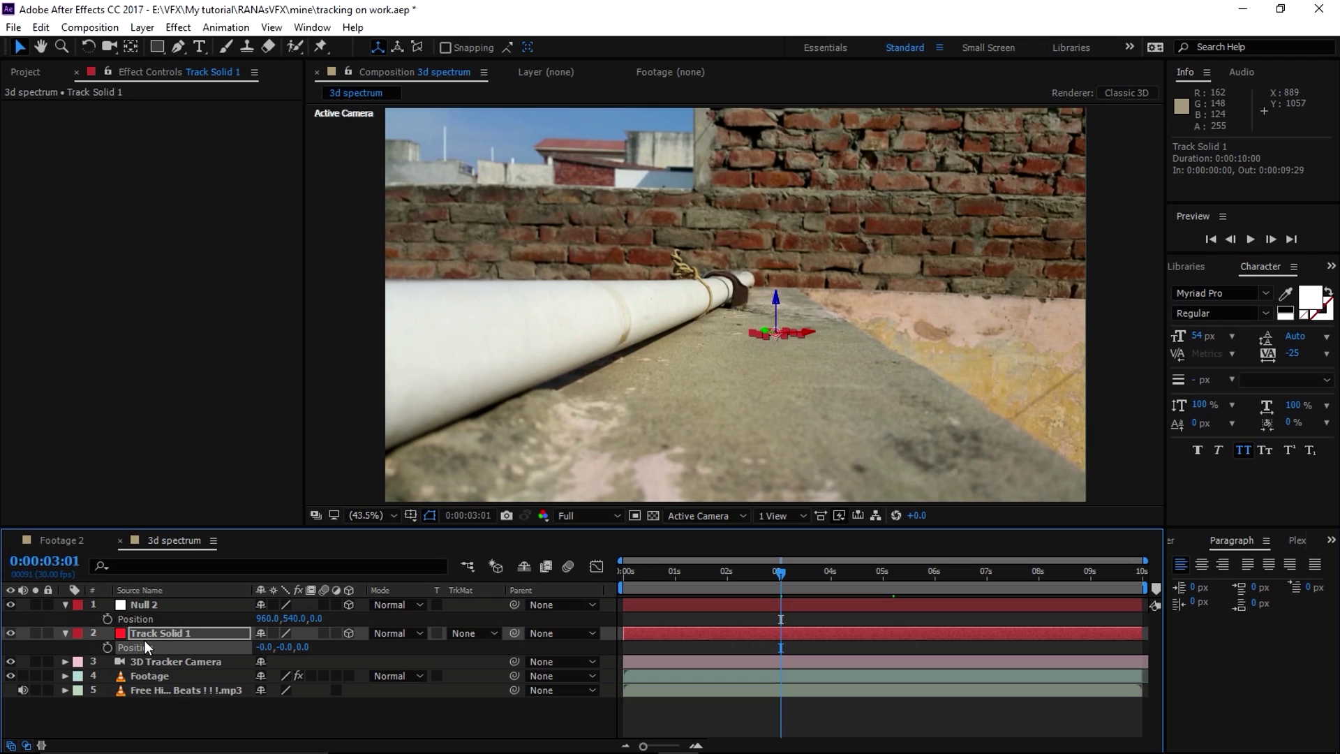
pyautogui.click(166, 605)
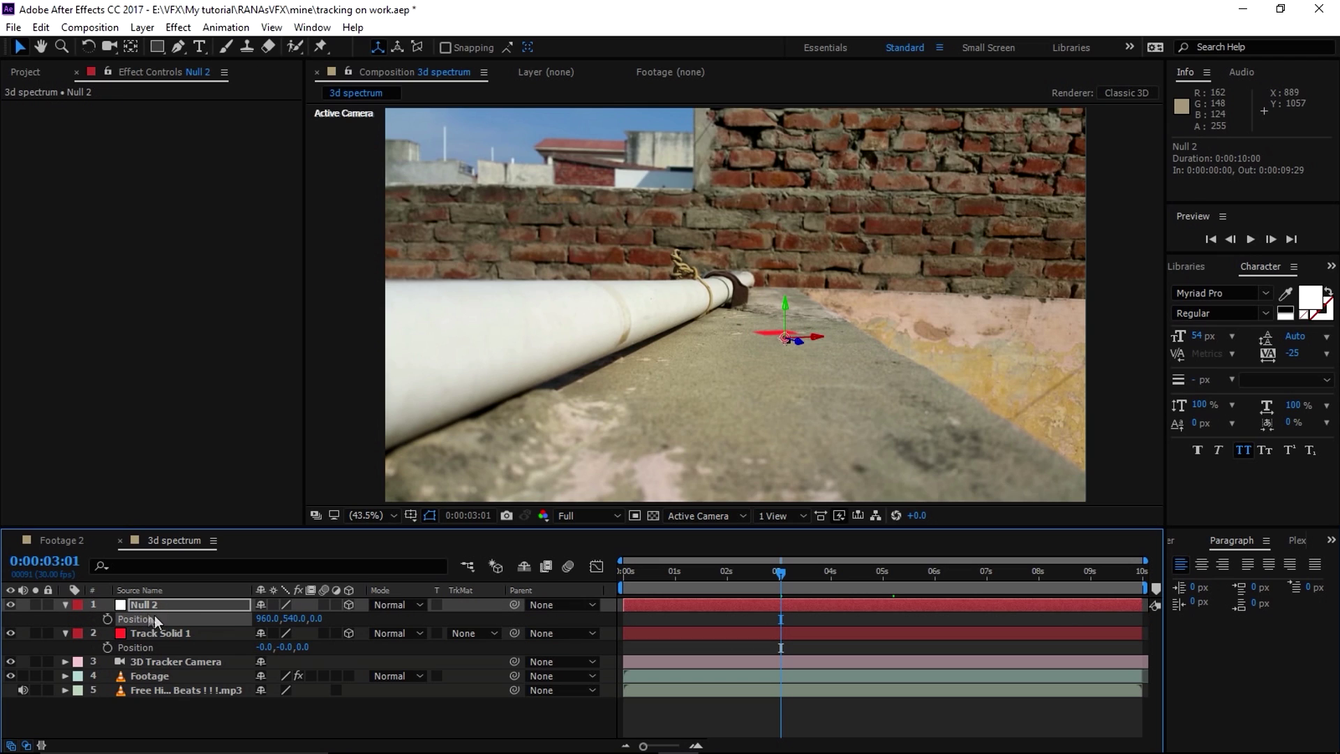
pyautogui.hotkey('ctrl', 'v')
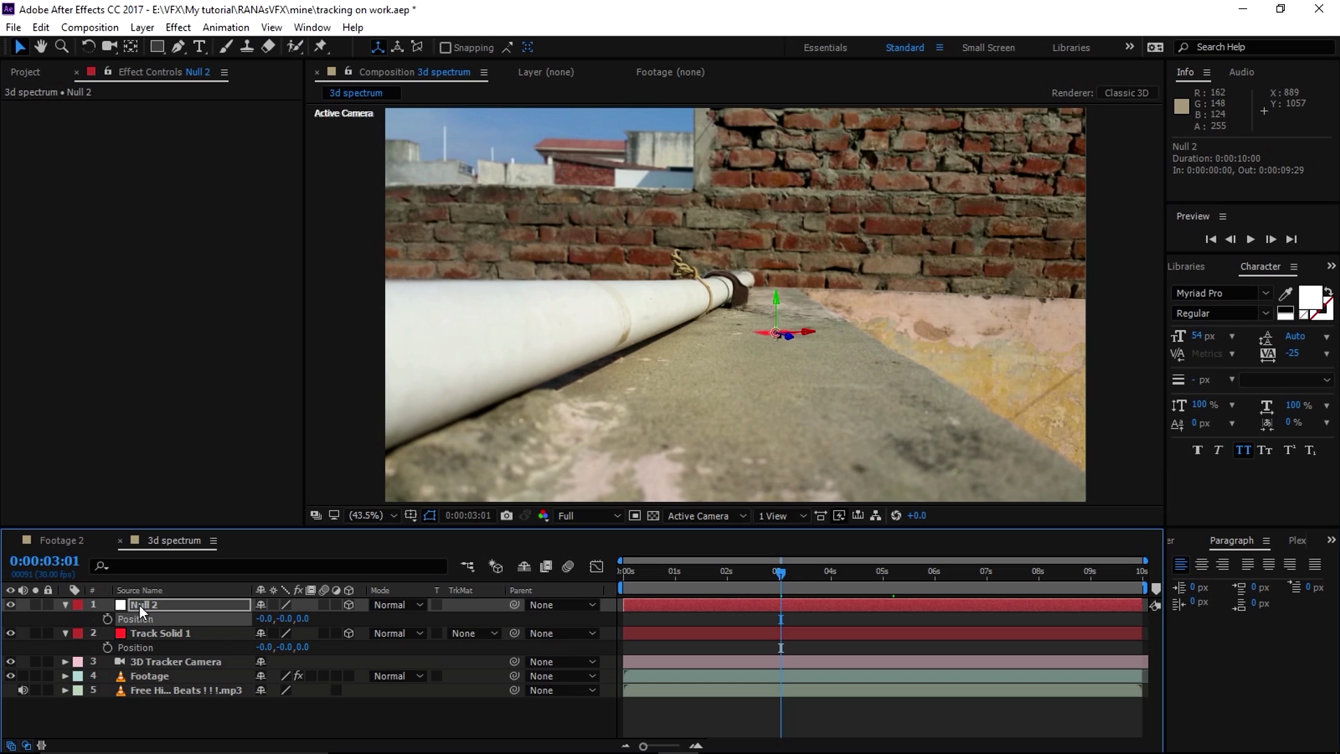
pyautogui.click(305, 716)
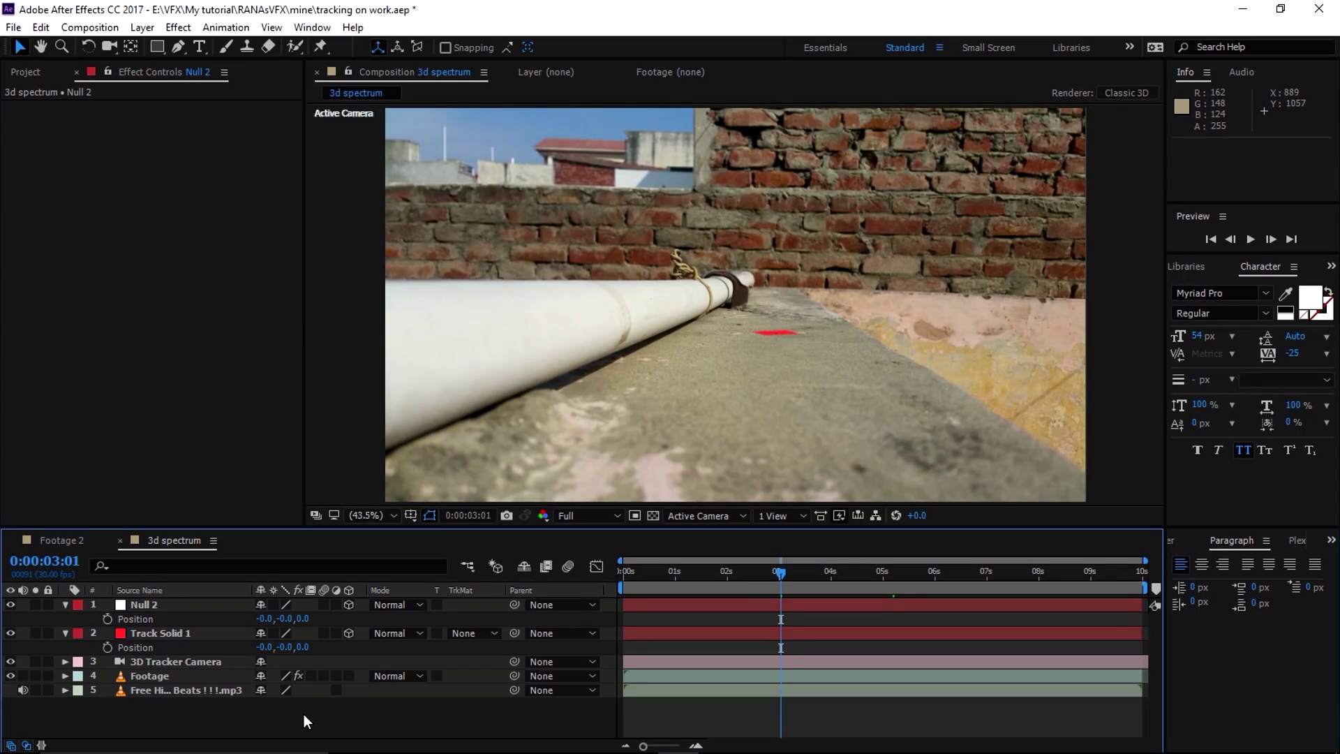
# - Create a yellow 1920 x 1920 px solid named "audio spectrum"
pyautogui.hotkey('ctrl', 'y')
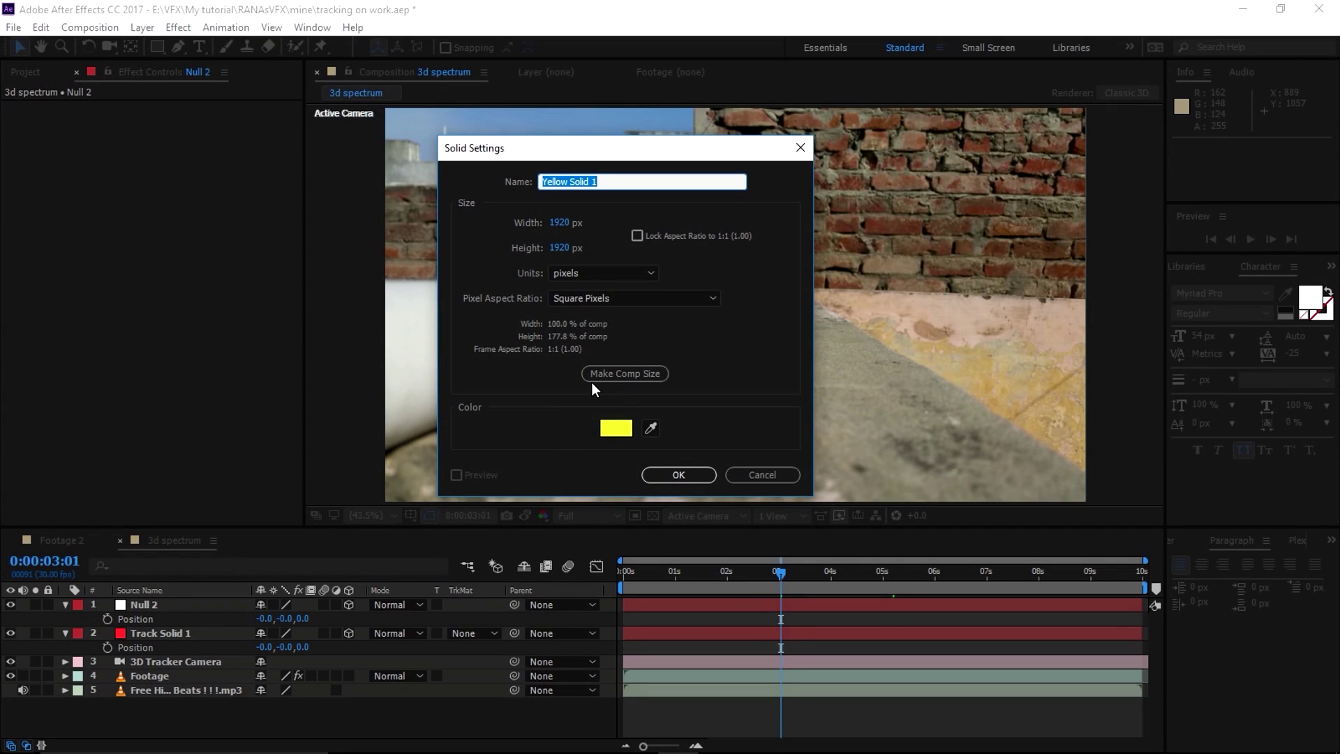
pyautogui.write('audio spectrum')
pyautogui.click(664, 475)
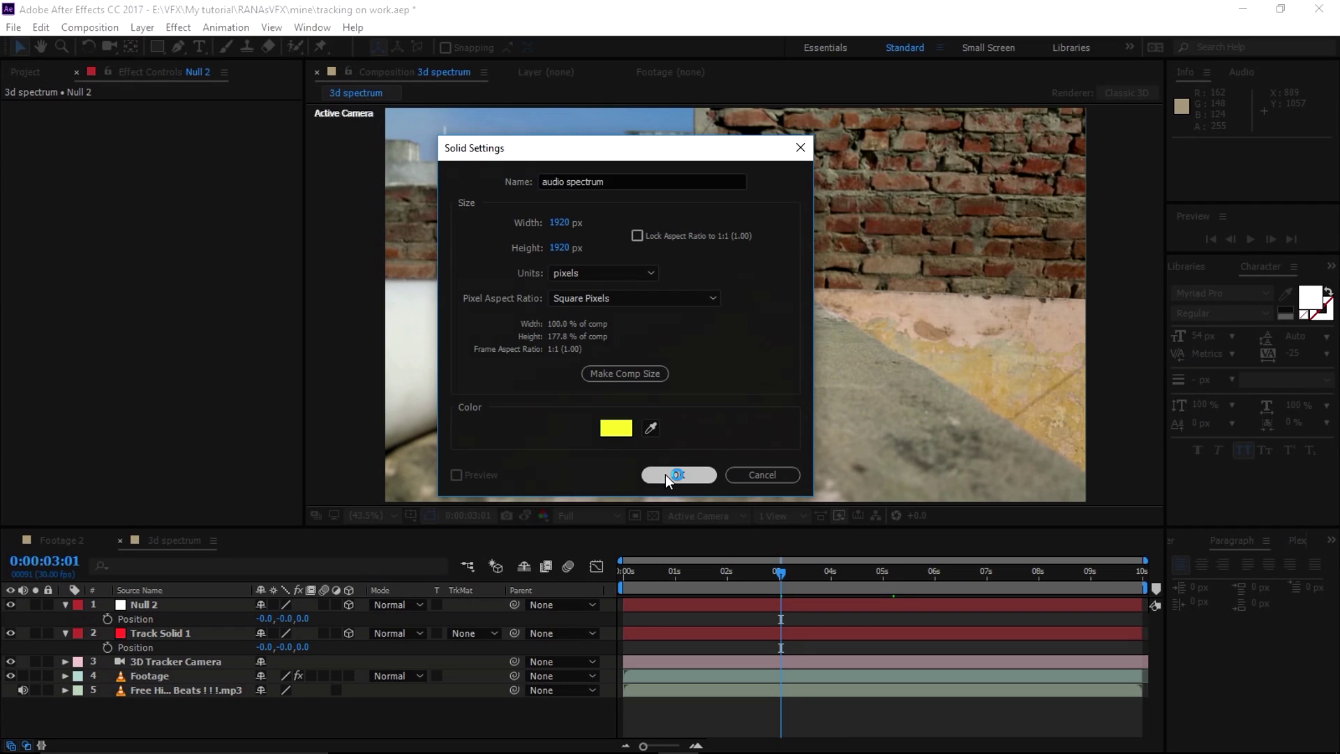
# - Apply the Audio Spectrum effect to the audio spectrum solid and use the Free Hip Hop Beats mp3 as its audio layer
pyautogui.click(185, 29)
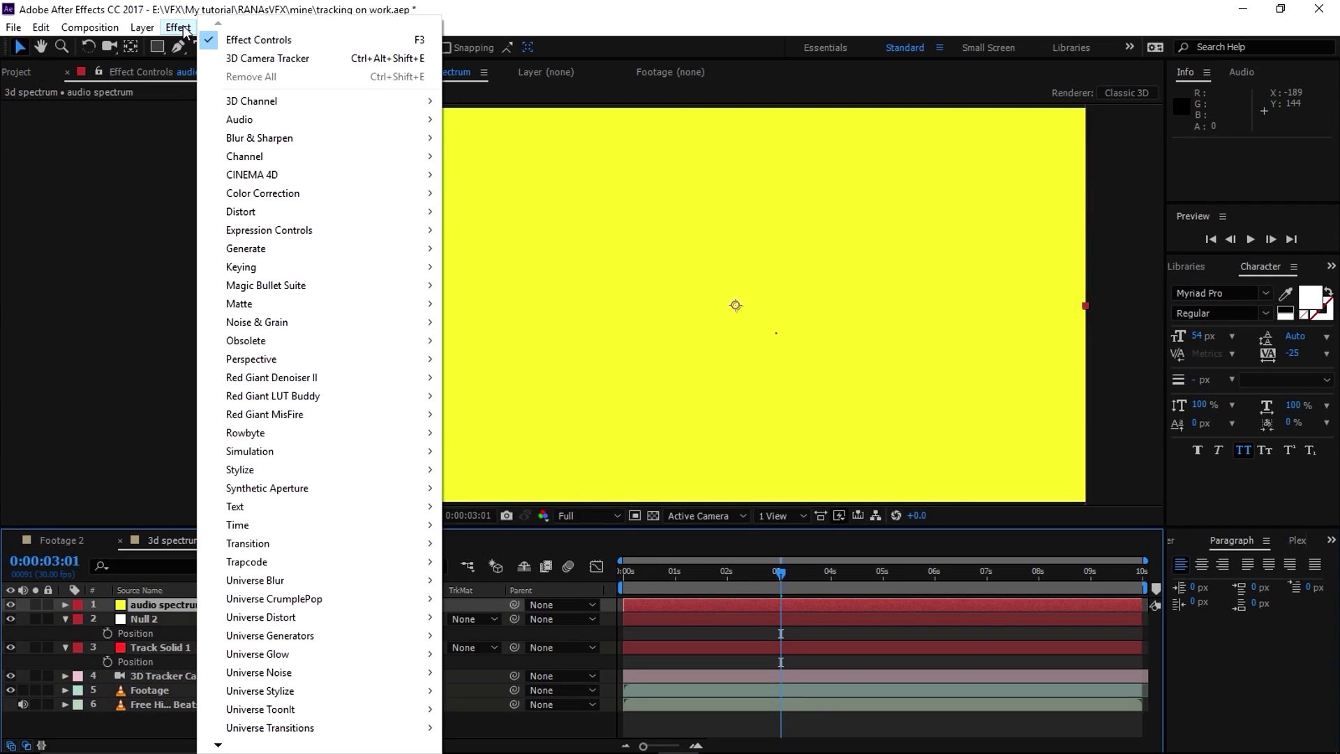
pyautogui.moveTo(250, 250)
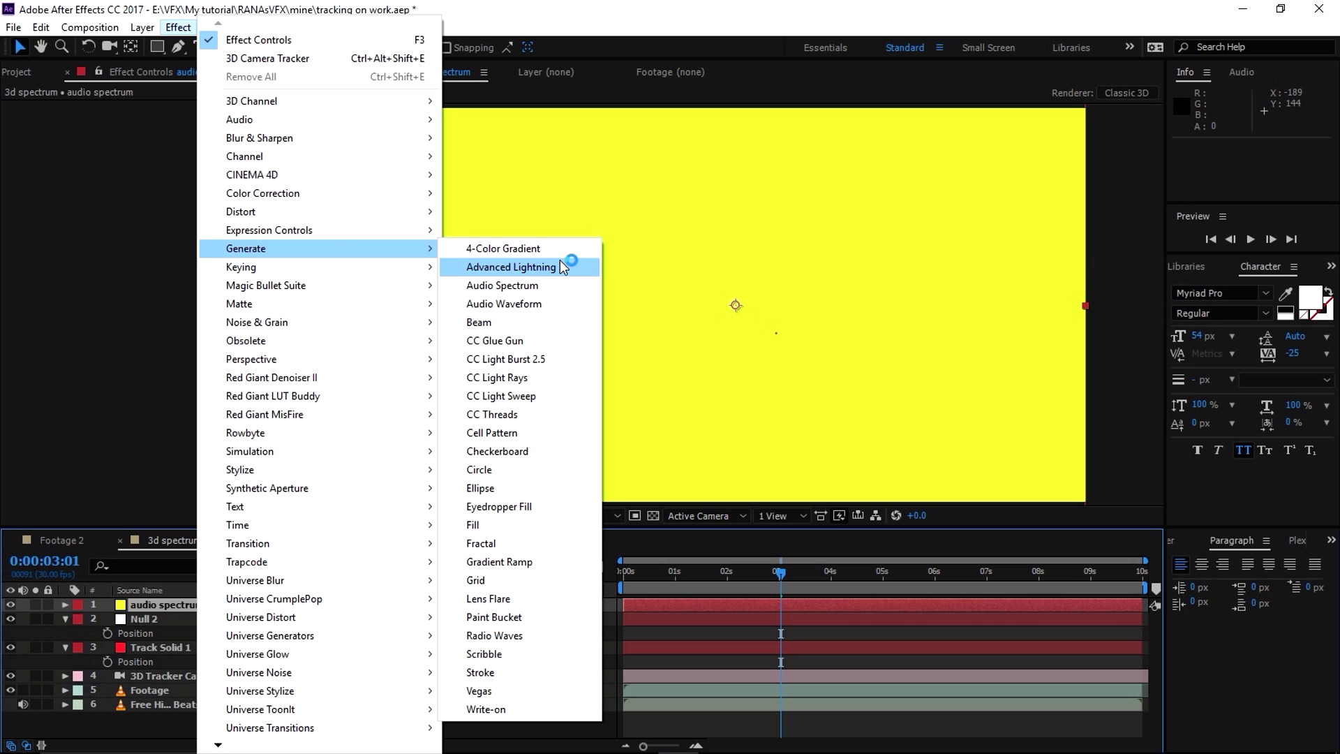
pyautogui.click(543, 284)
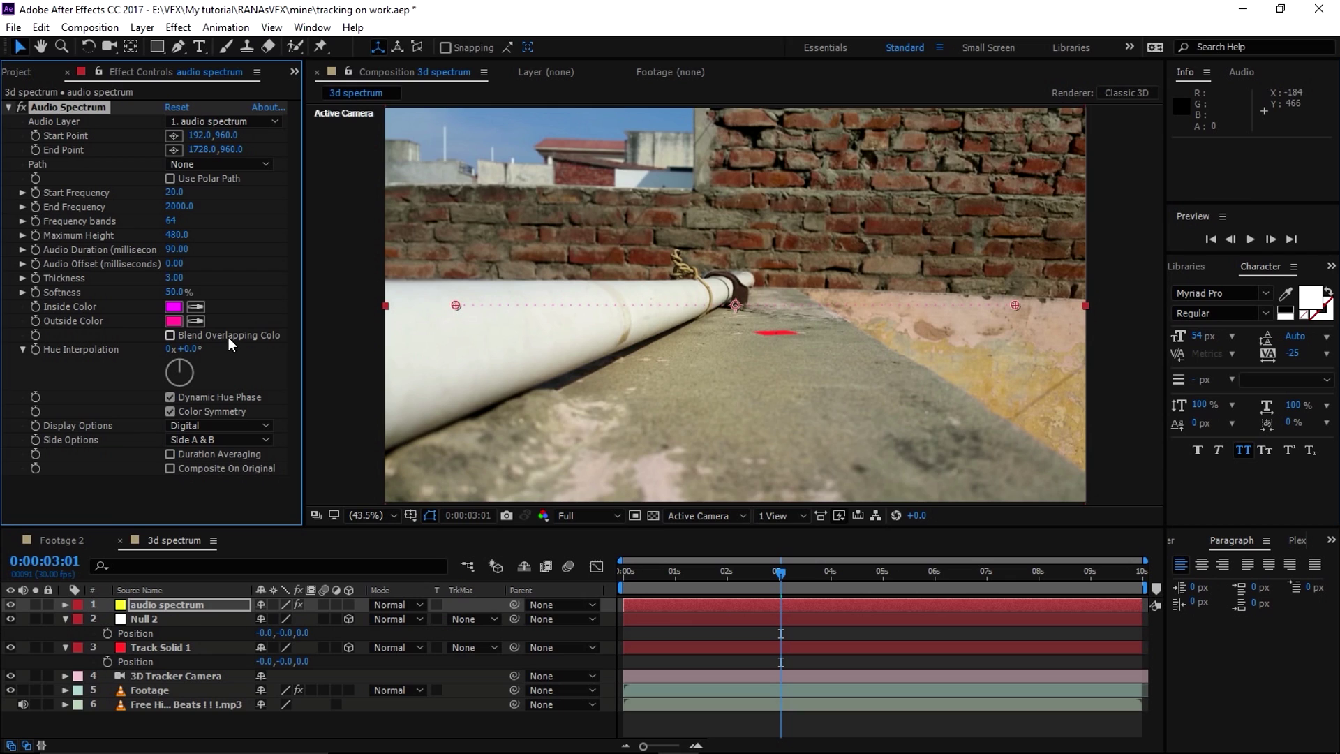
pyautogui.click(251, 120)
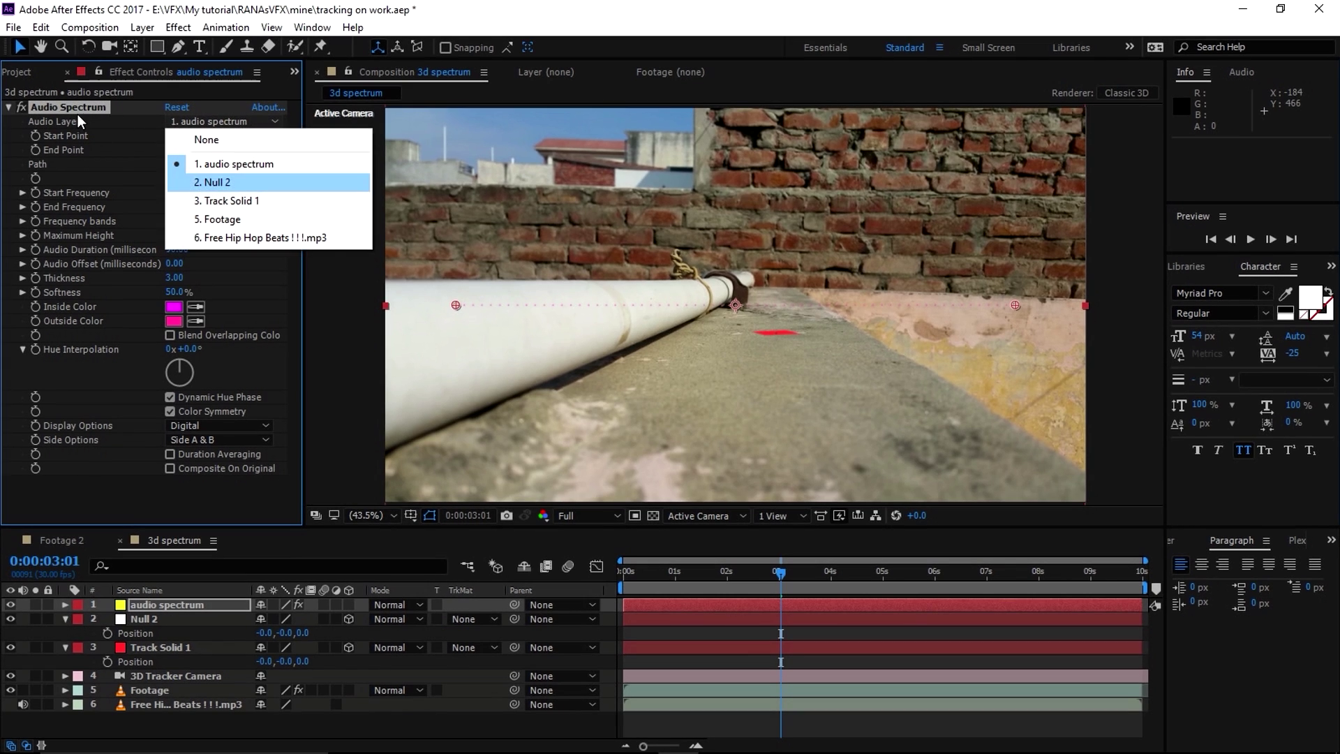
pyautogui.click(268, 238)
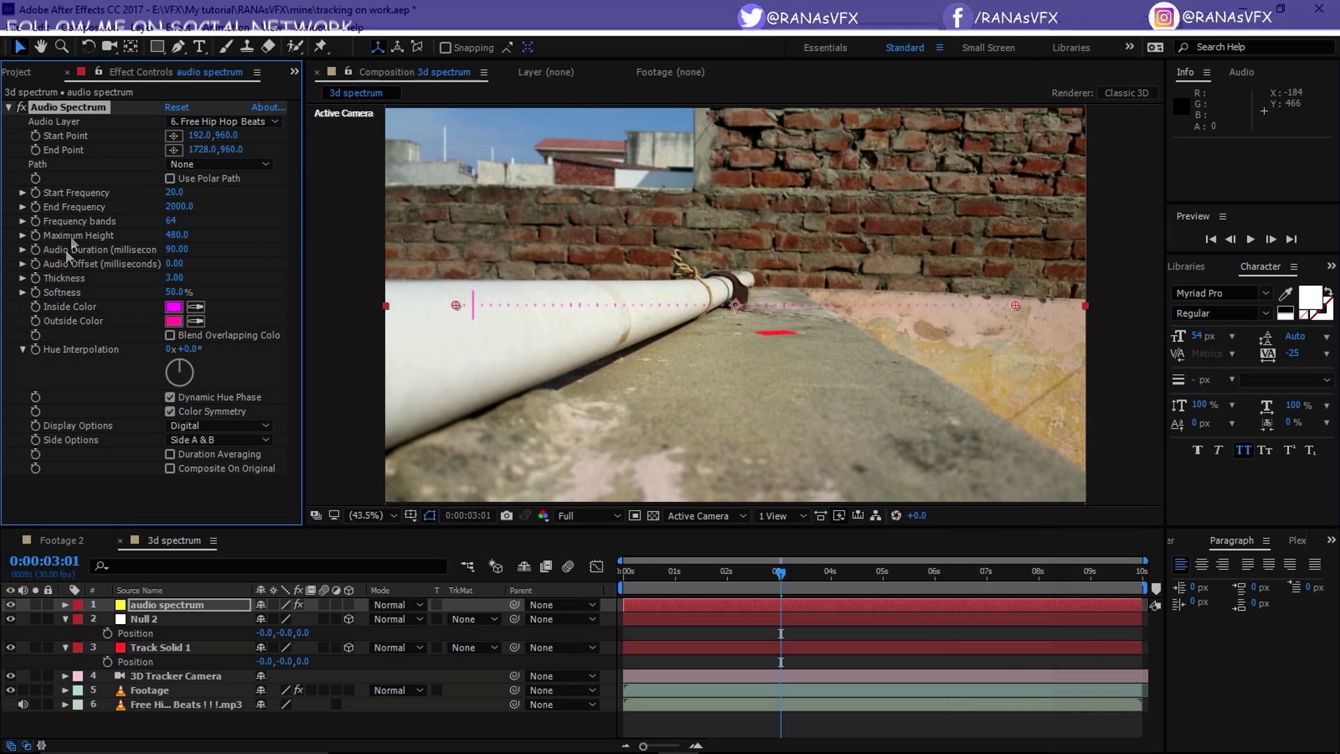
# - Set the Audio Spectrum effect's end frequency to 400 and its frequency bands to 700
pyautogui.click(180, 208)
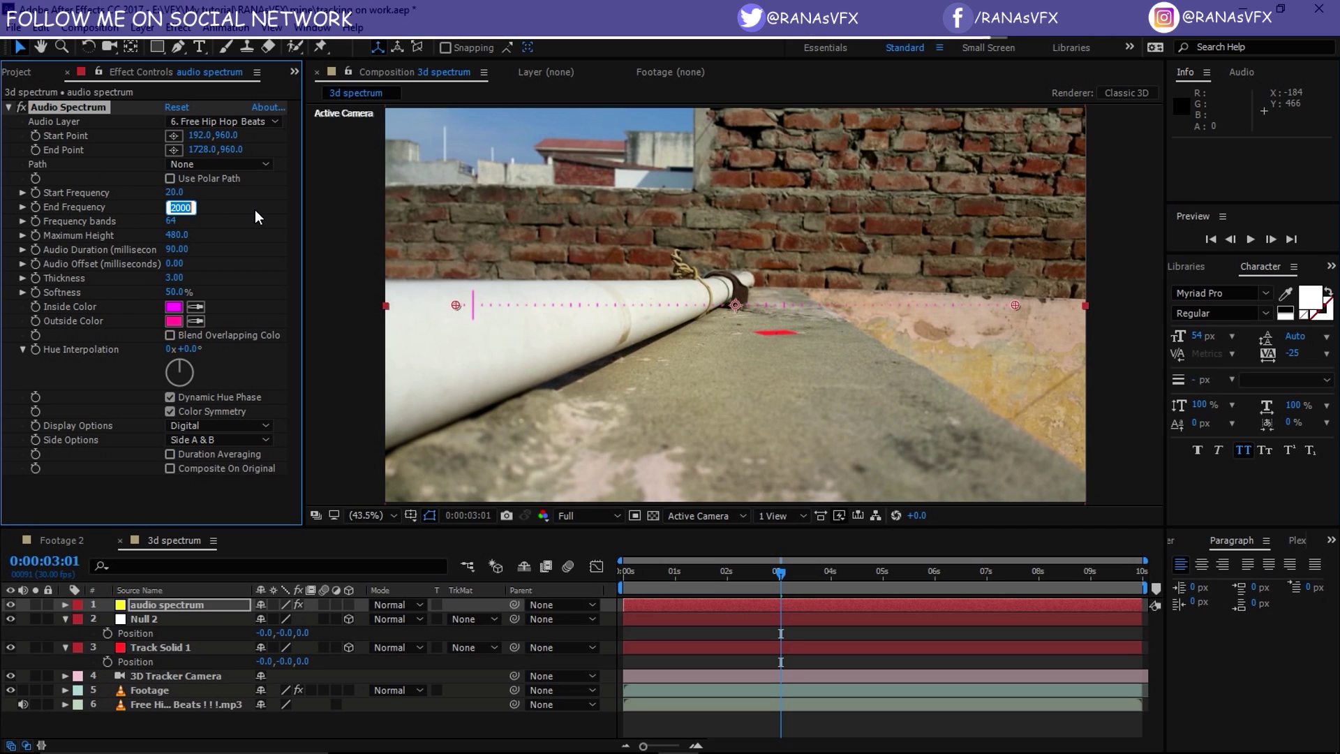
pyautogui.write('400')
pyautogui.press('Tab')
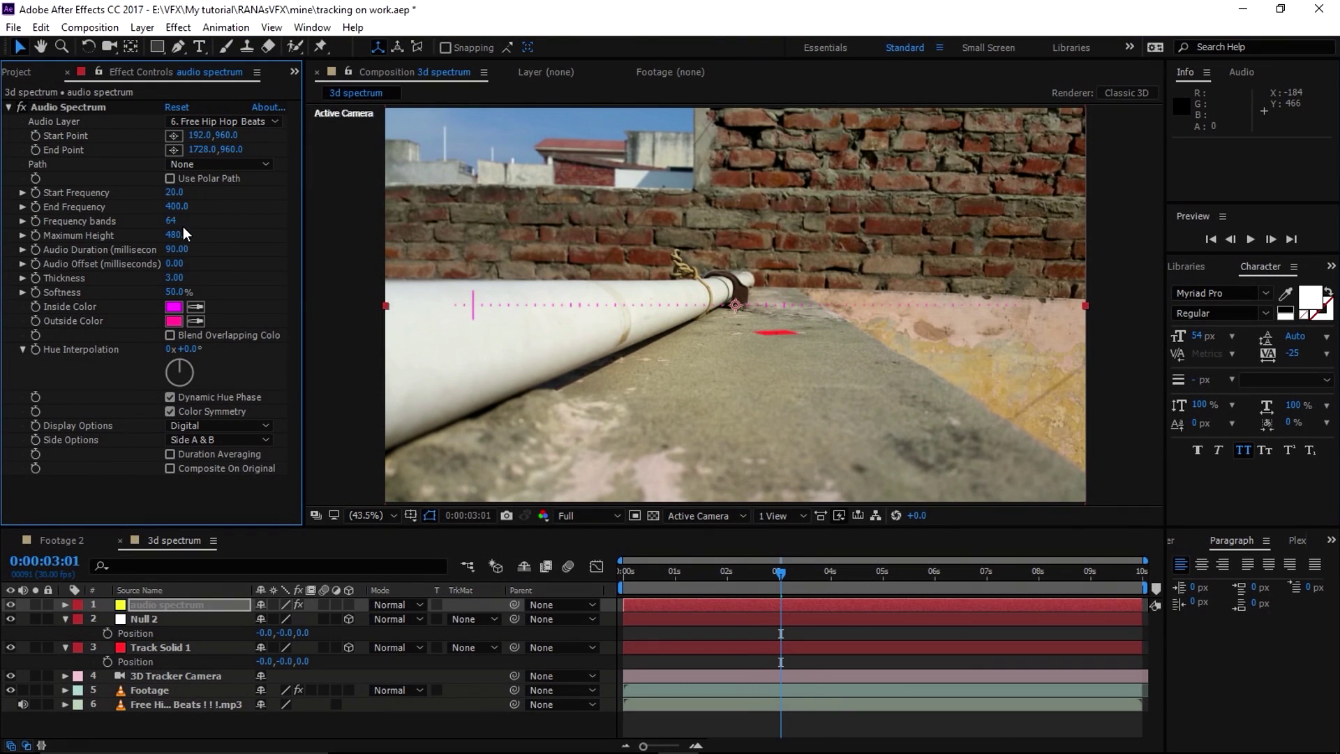
pyautogui.write('700')
pyautogui.press('Return')
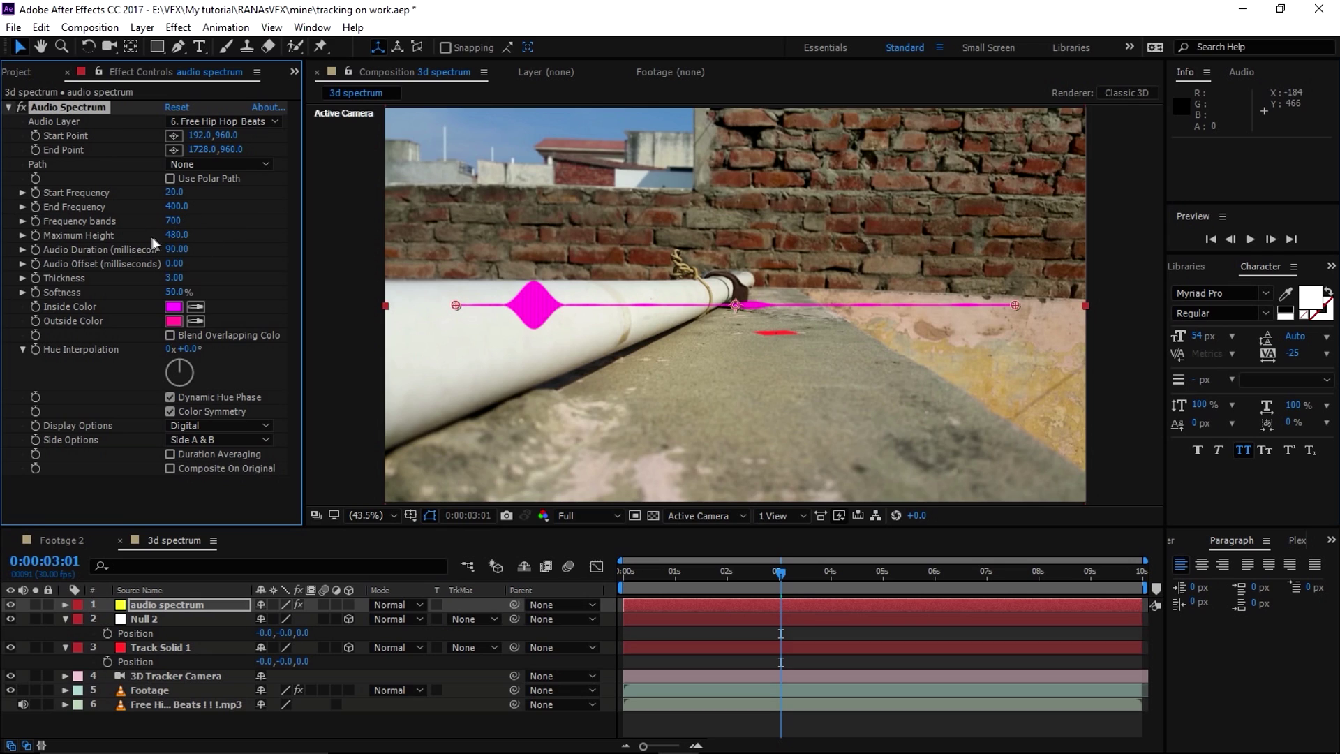
# - Set the spectrum's maximum height to 1500 and its thickness to 4
pyautogui.click(176, 234)
pyautogui.write('1500')
pyautogui.press('Return')
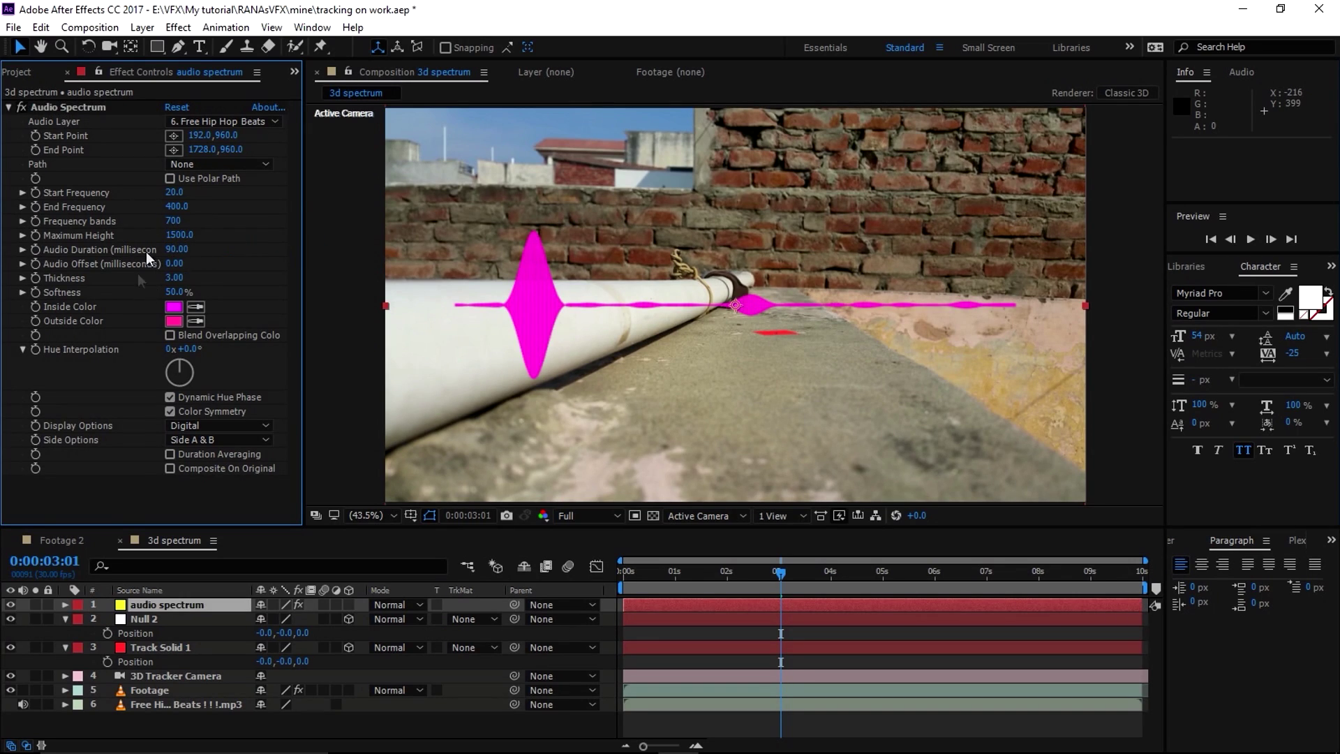
pyautogui.click(175, 277)
pyautogui.write('4')
pyautogui.press('Return')
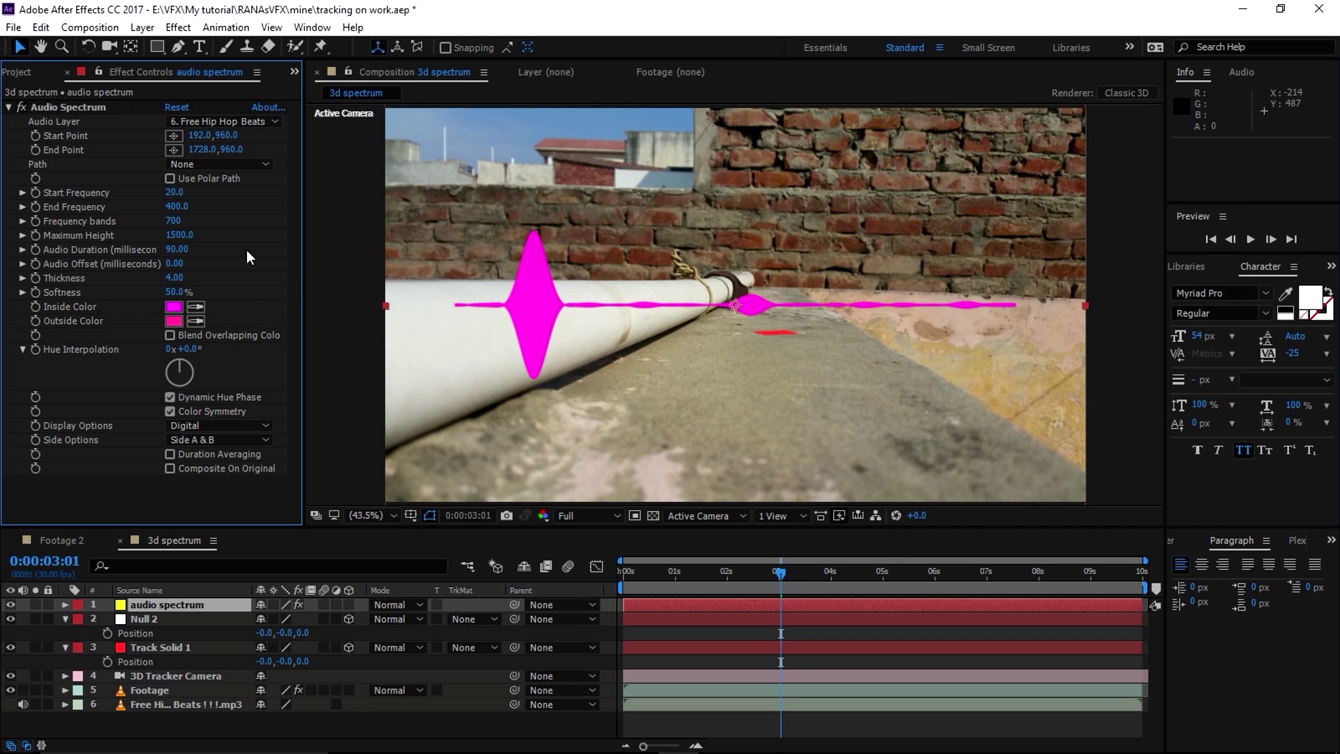
# - Restrict the spectrum display to Side A and check the display options, keeping Digital
pyautogui.click(204, 441)
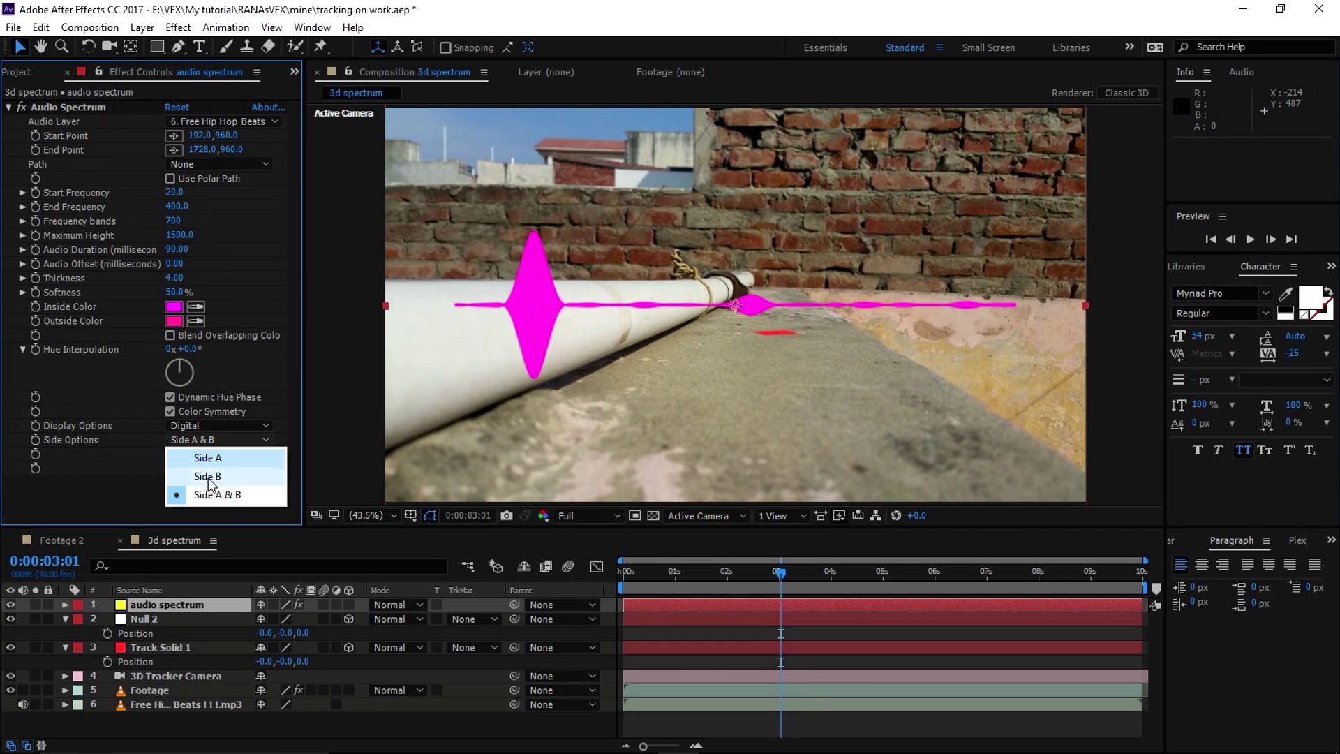
pyautogui.click(207, 457)
pyautogui.click(199, 426)
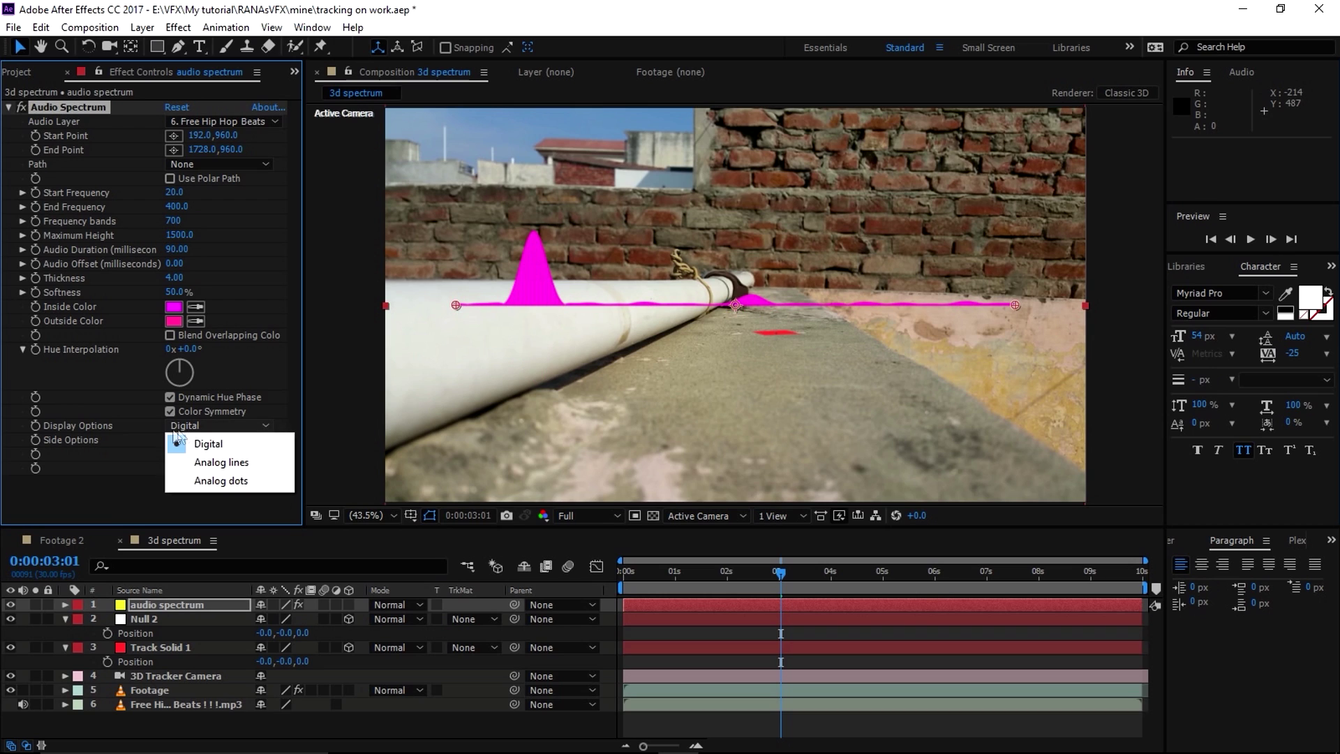
pyautogui.click(110, 387)
# - Make the audio spectrum layer 3D and link its position to Null 2's position with an expression
pyautogui.click(178, 604)
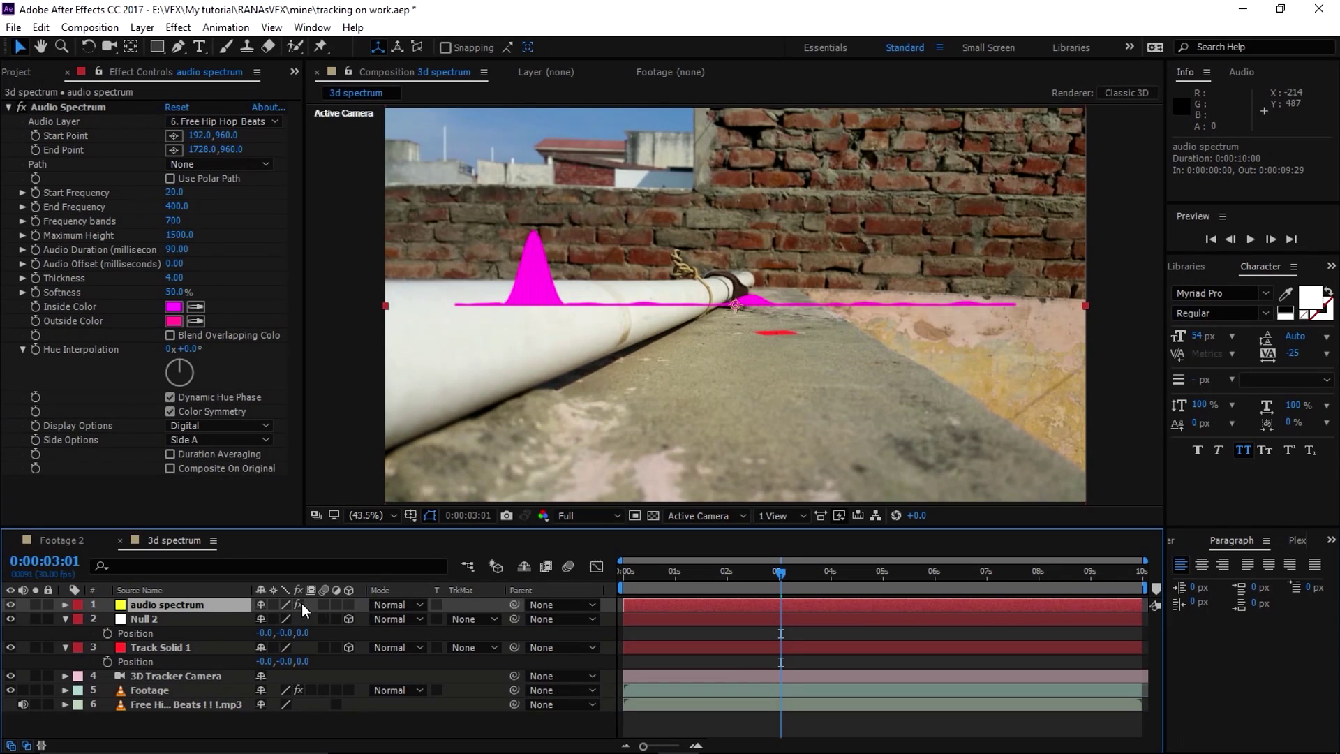
pyautogui.click(349, 605)
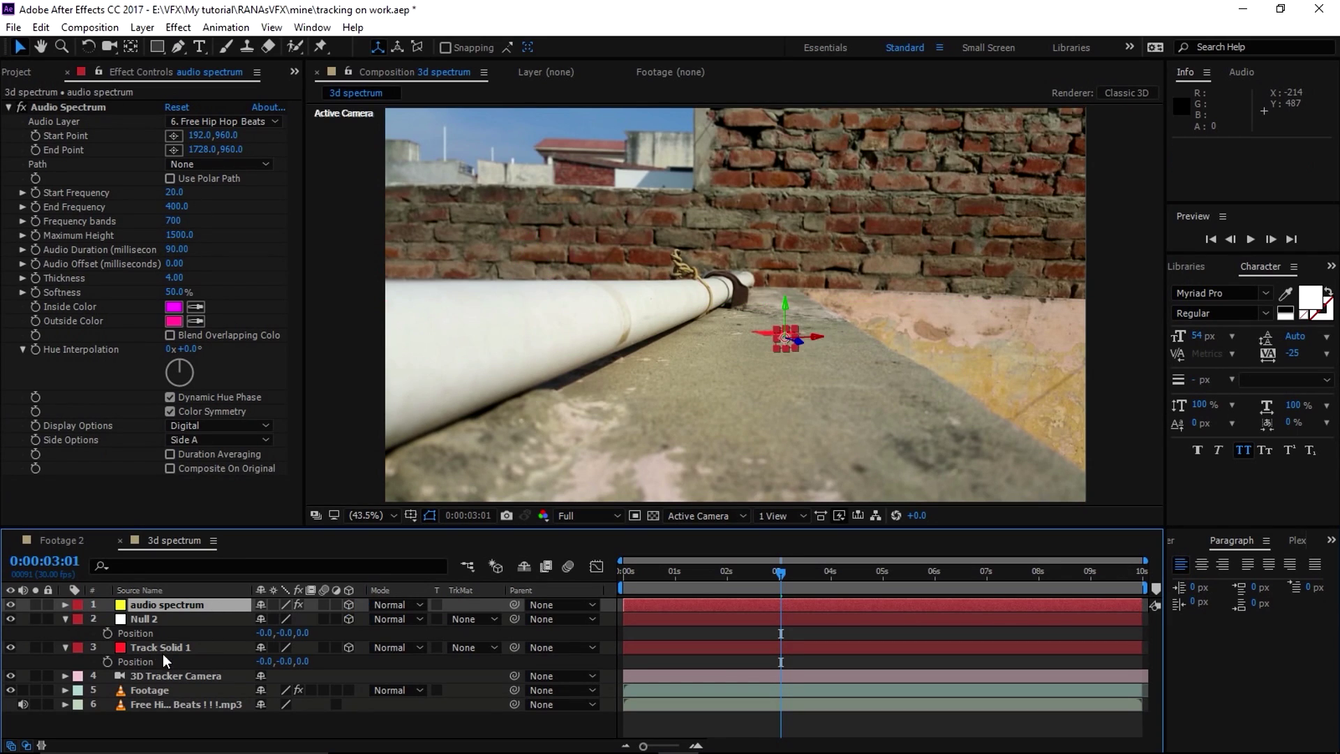
pyautogui.click(151, 617)
pyautogui.click(168, 606)
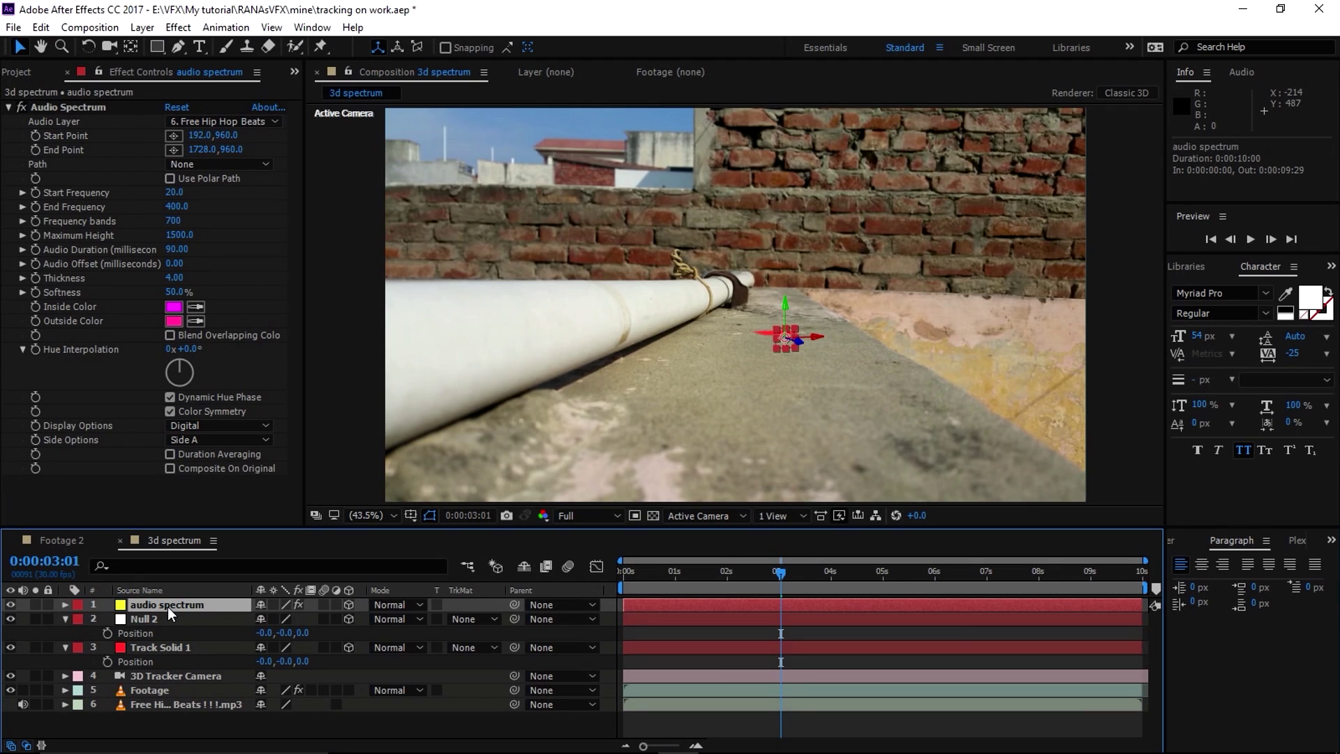
pyautogui.press('p')
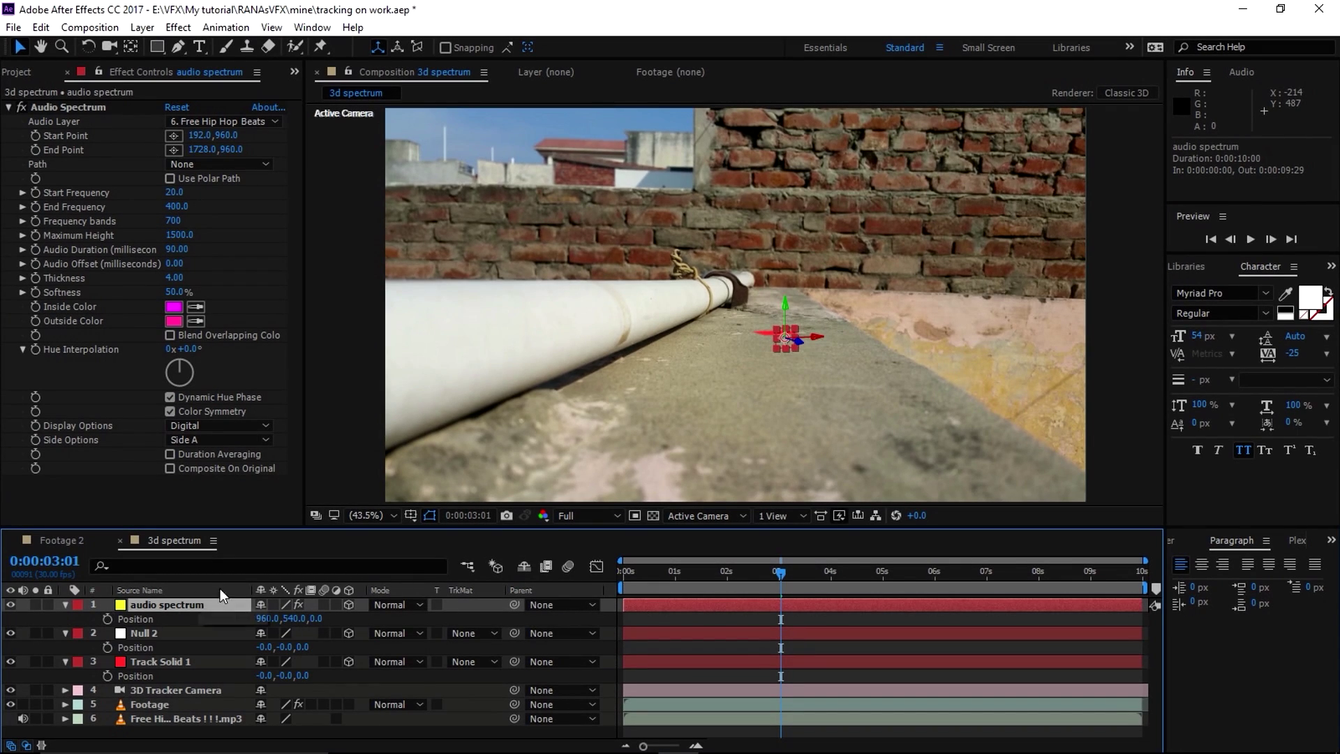
pyautogui.keyDown('alt'); pyautogui.click(106, 617); pyautogui.keyUp('alt')
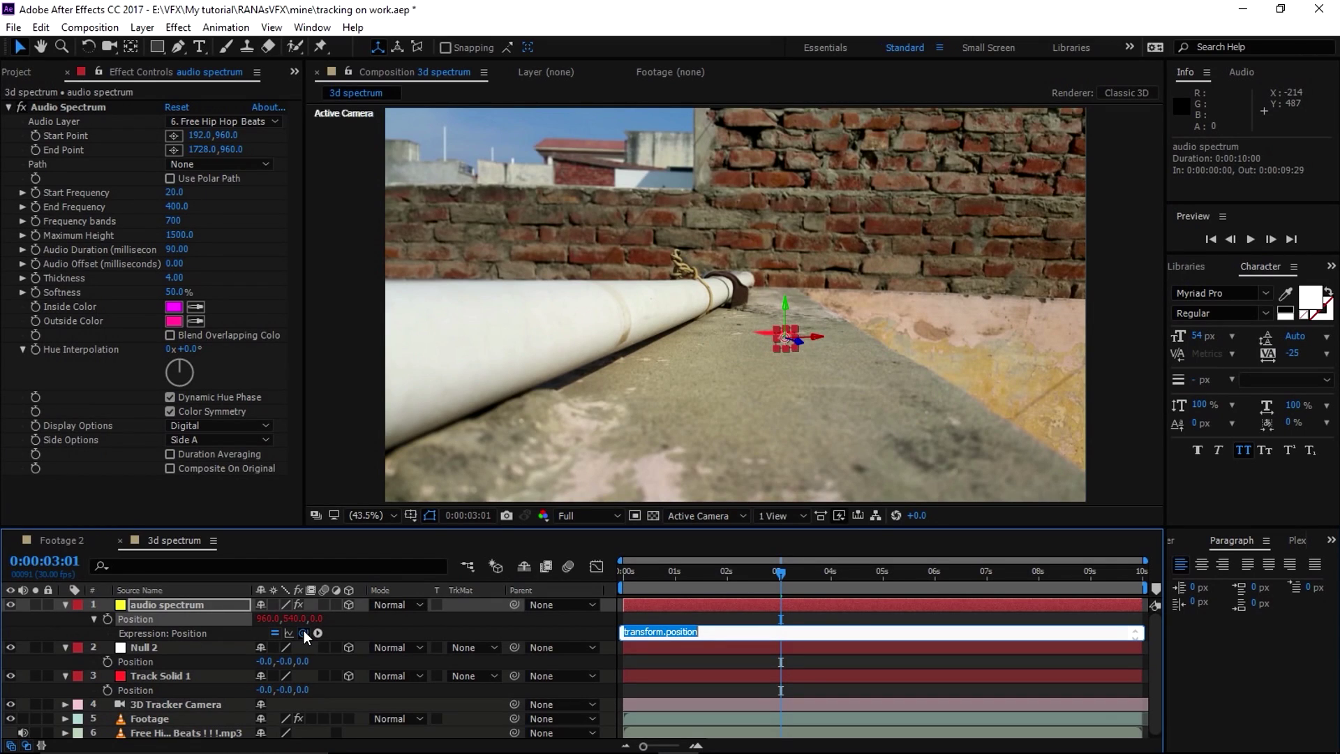
pyautogui.moveTo(304, 632); pyautogui.dragTo(137, 660)
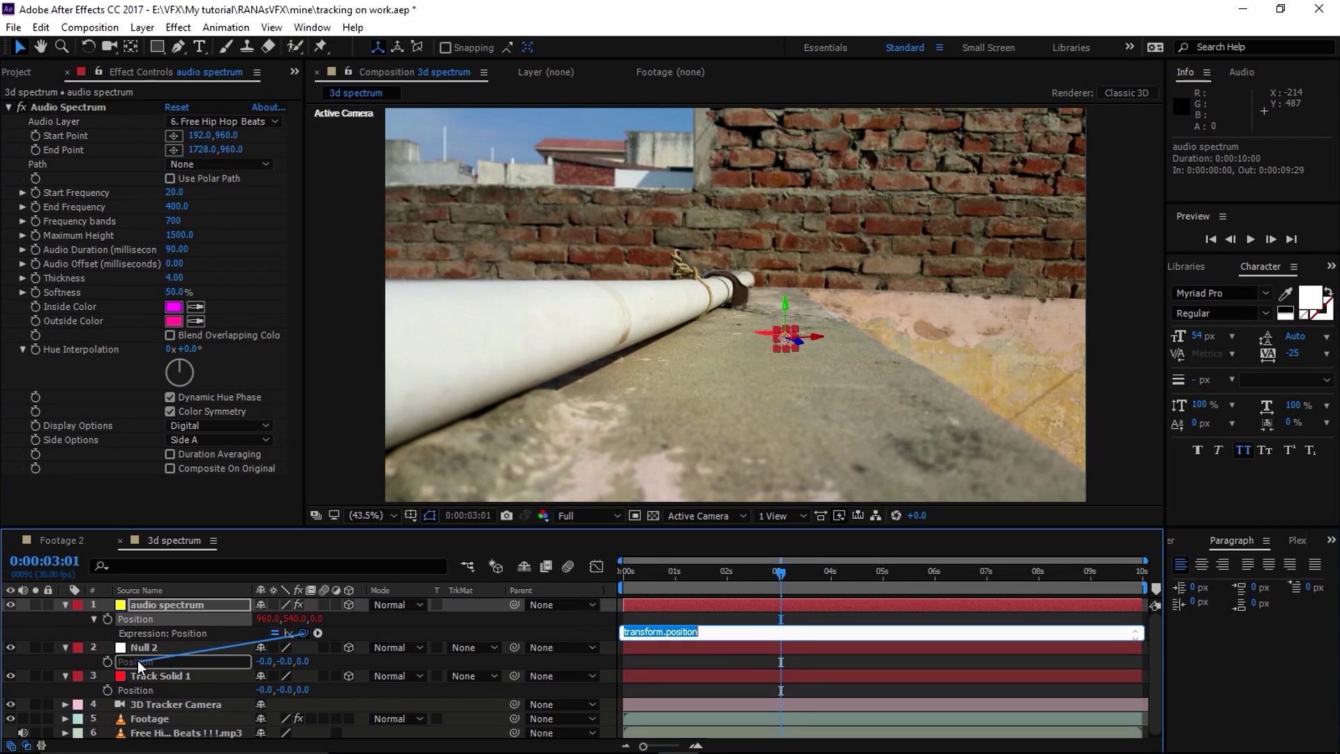
pyautogui.moveTo(303, 633); pyautogui.dragTo(137, 660)
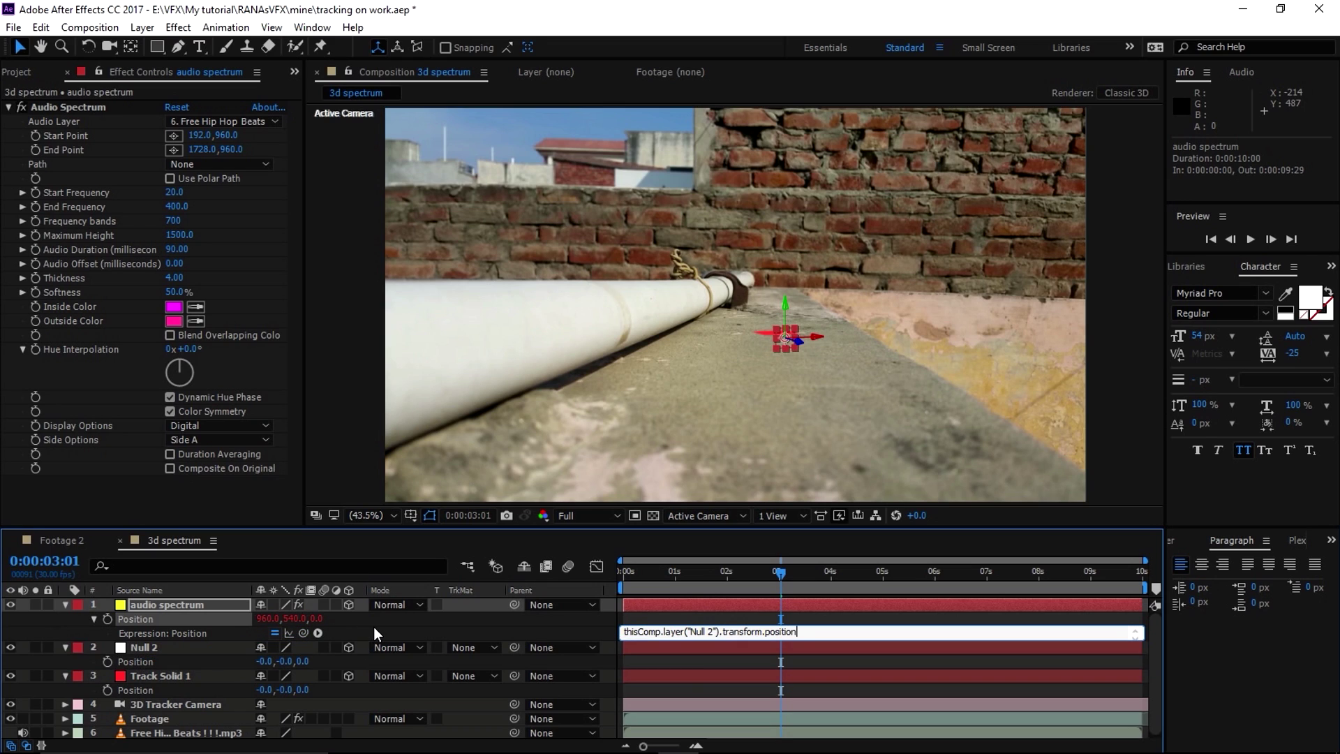
pyautogui.click(385, 623)
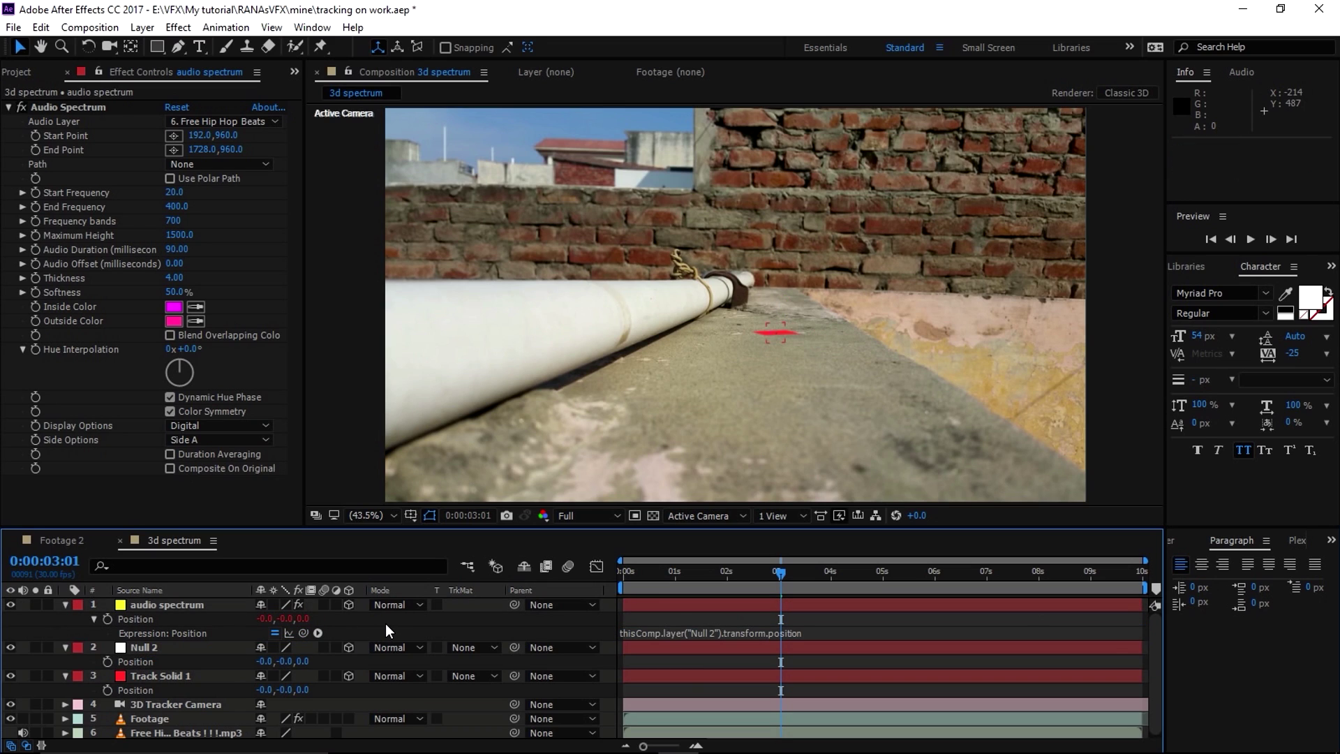
pyautogui.click(757, 326)
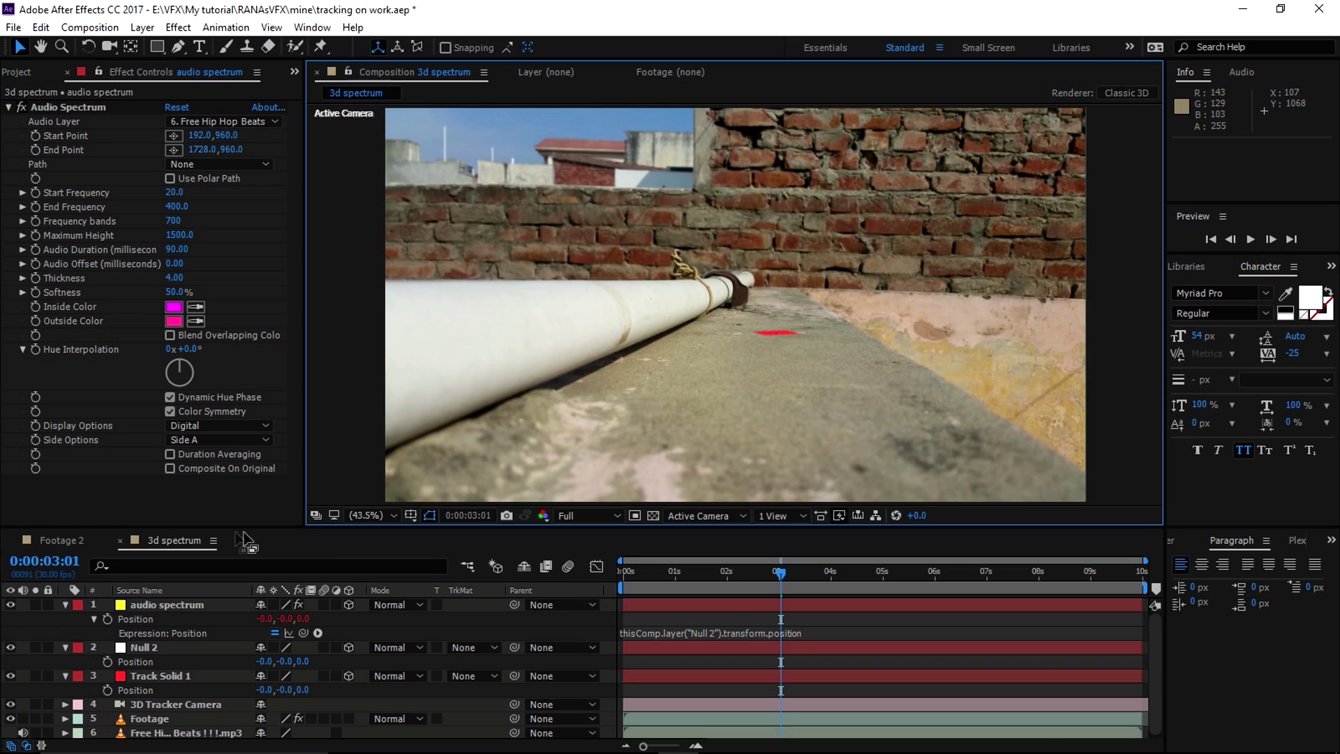
# - Scale the audio spectrum layer up uniformly to about 1258%
pyautogui.click(186, 605)
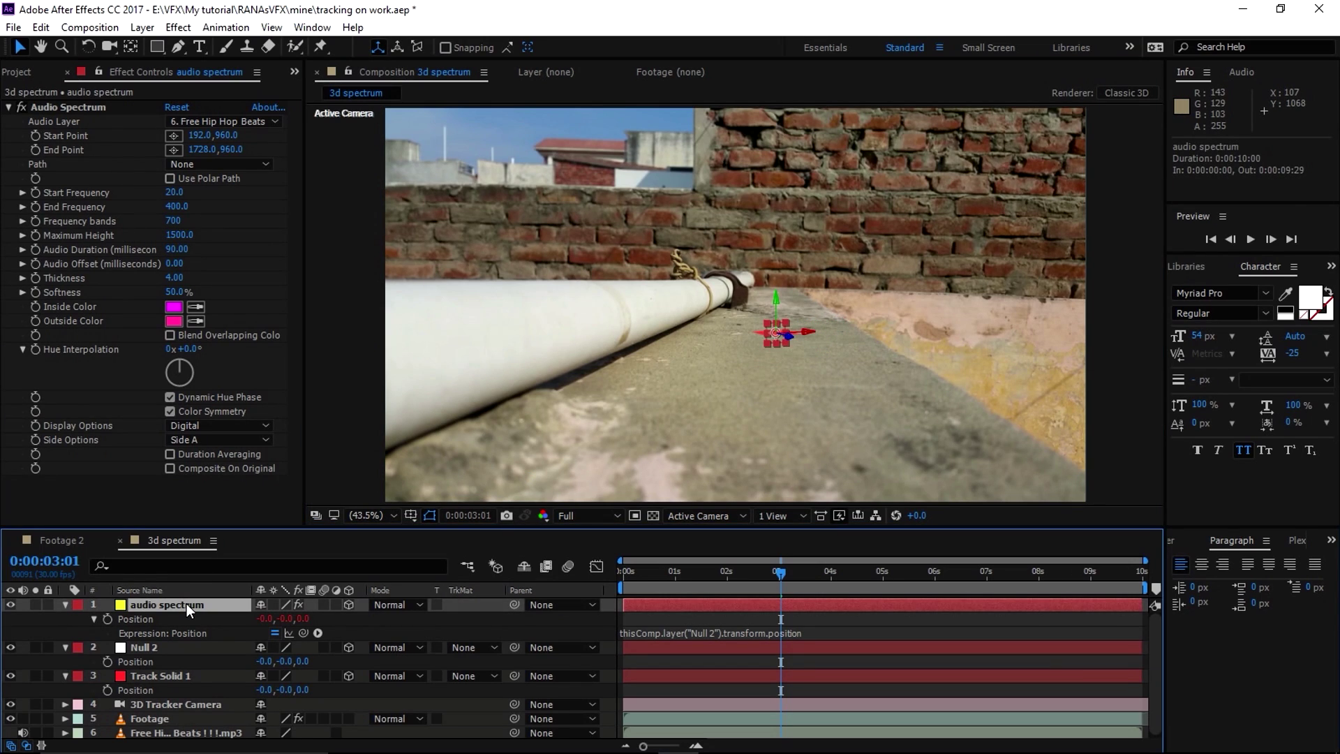
pyautogui.press('s')
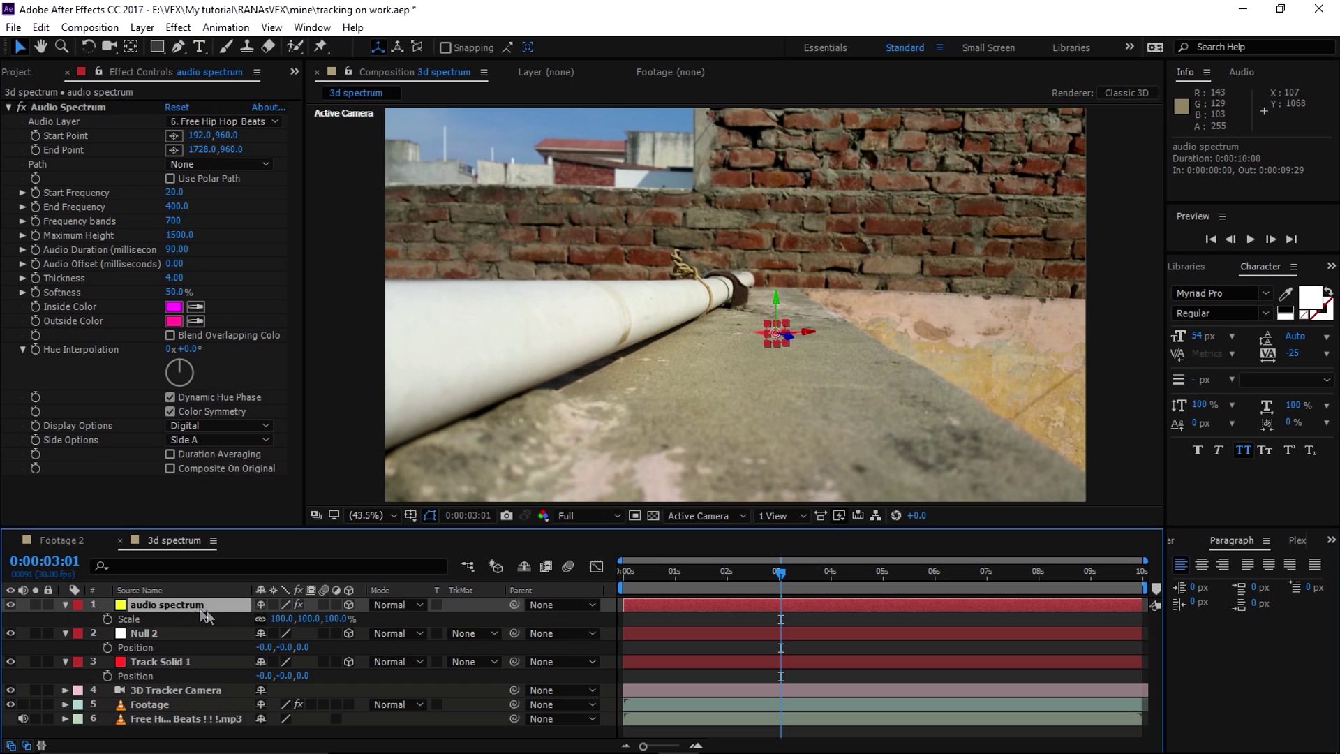
pyautogui.moveTo(310, 621); pyautogui.dragTo(1238, 621)
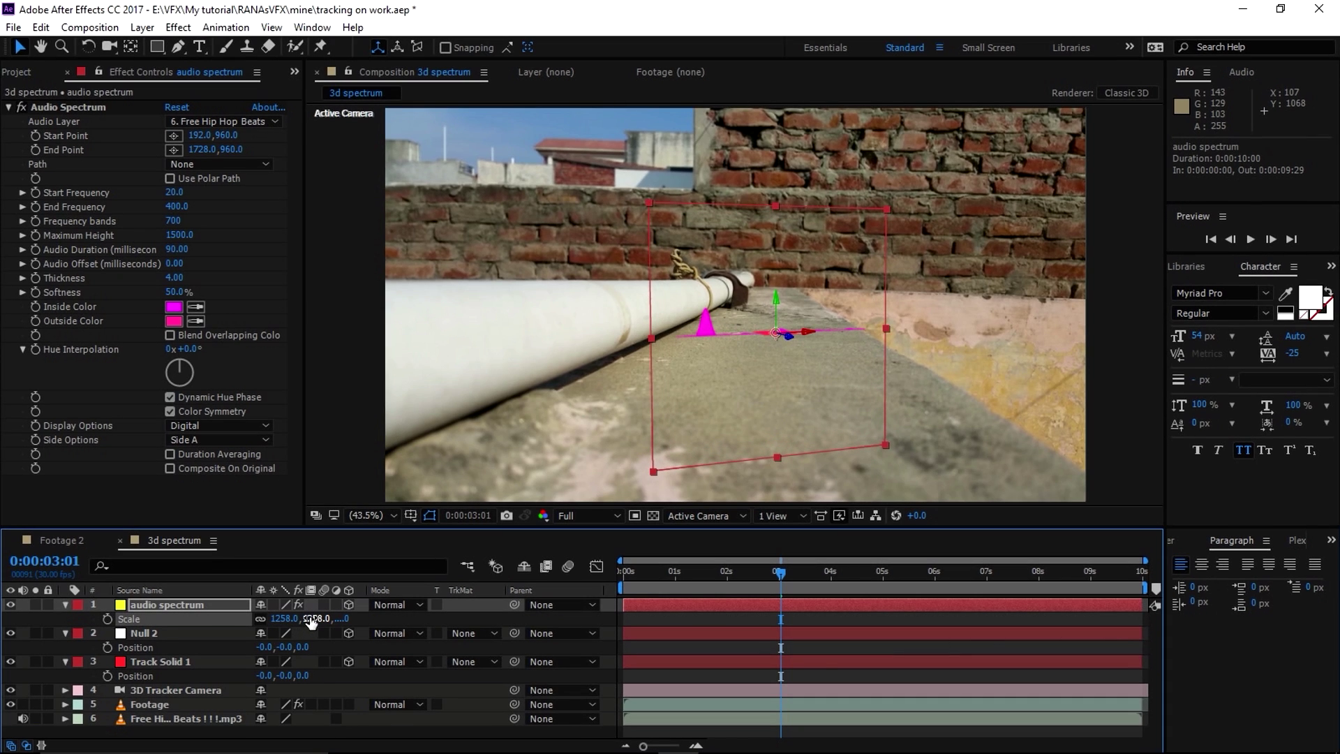
# - Rotate the audio spectrum layer about its Y axis to an orientation of about 85°
pyautogui.click(88, 49)
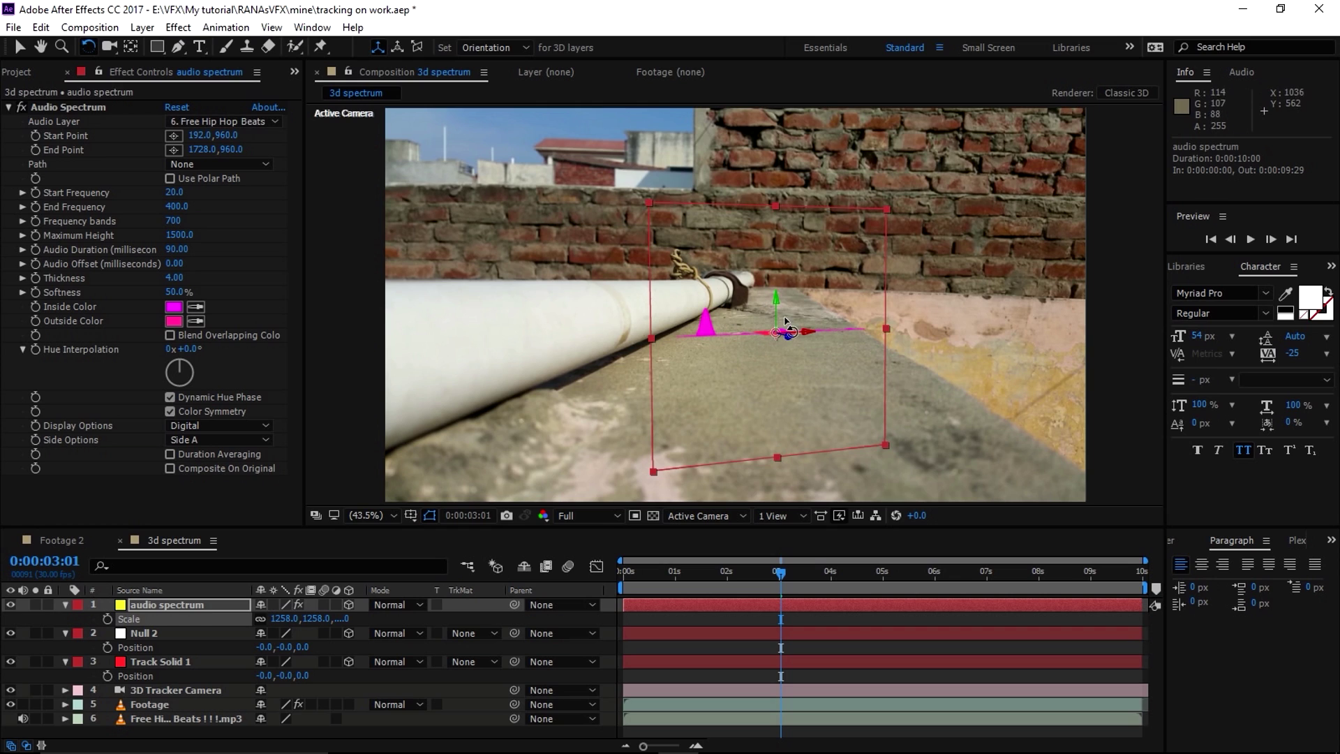
pyautogui.click(195, 606)
pyautogui.moveTo(775, 311); pyautogui.dragTo(745, 305)
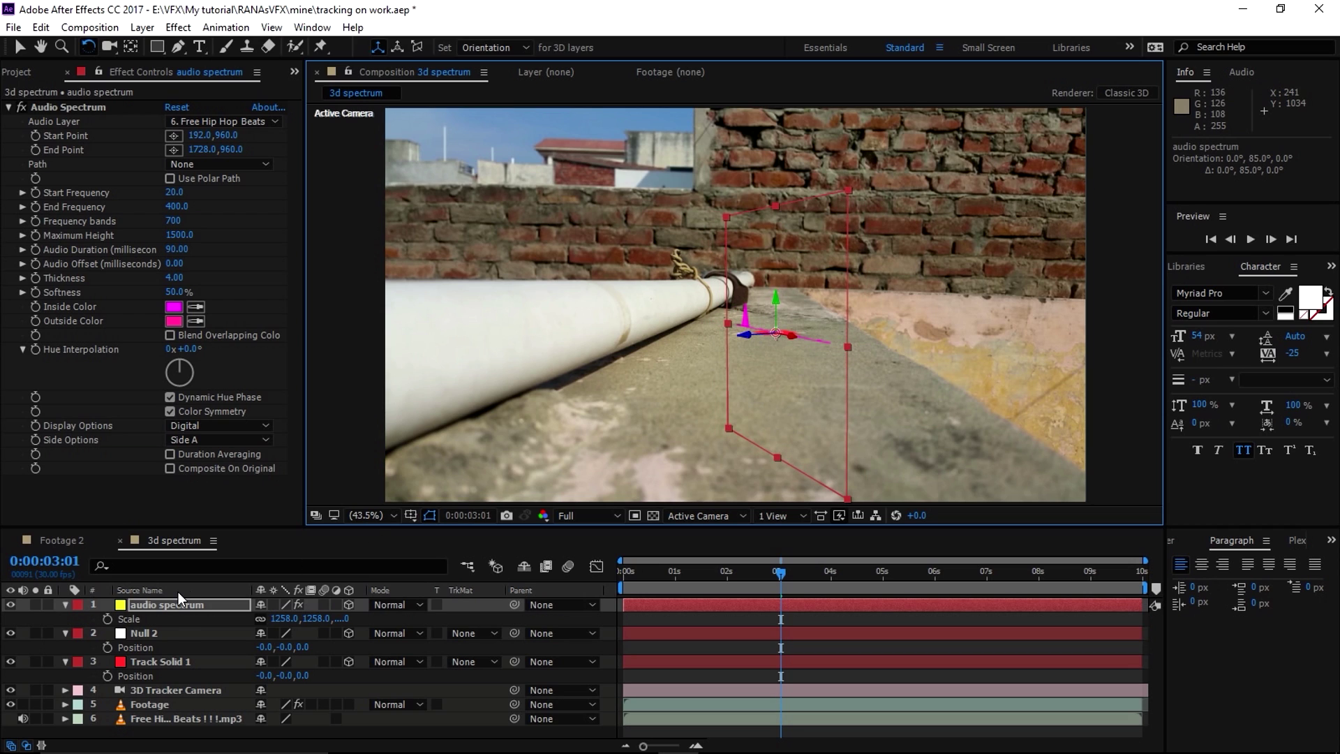
# - Move Null 2 along its Z and X axes to about -1164.7, 0, -9045.3 so the spectrum comes forward on the ledge
pyautogui.click(160, 635)
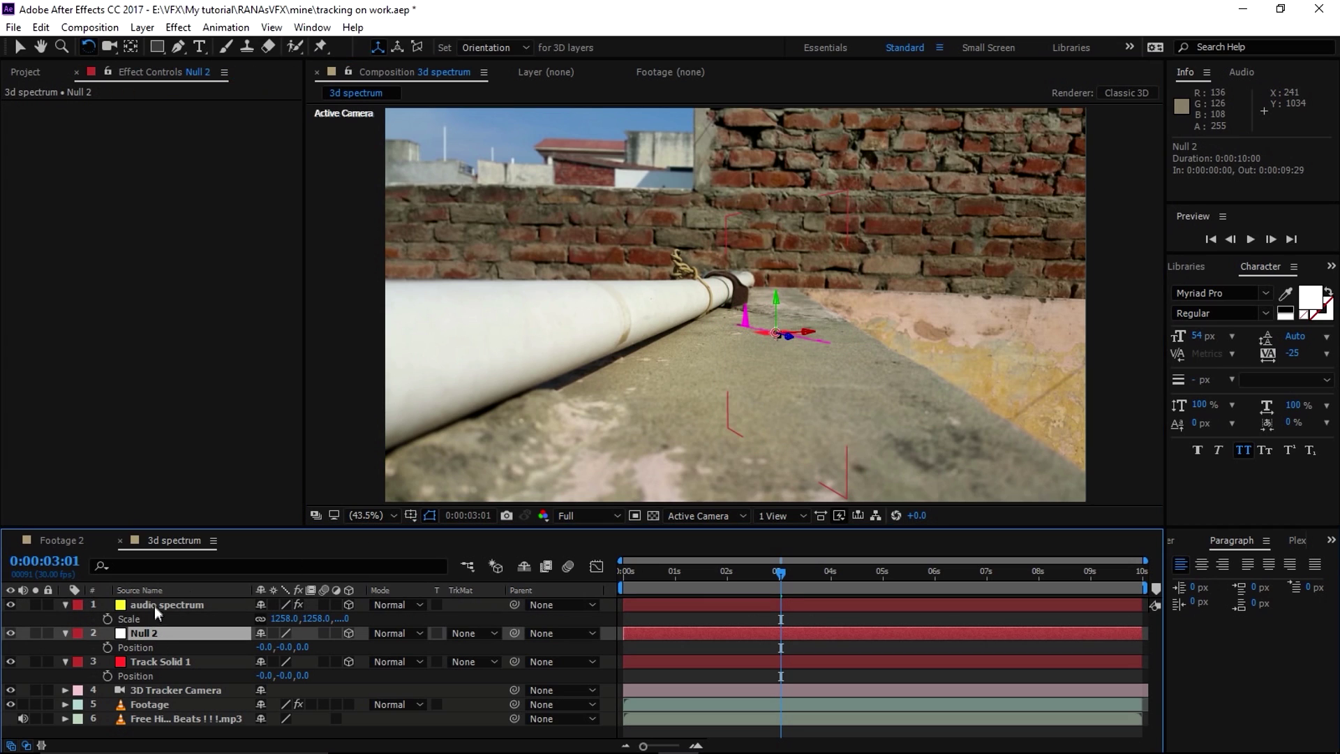
pyautogui.click(157, 605)
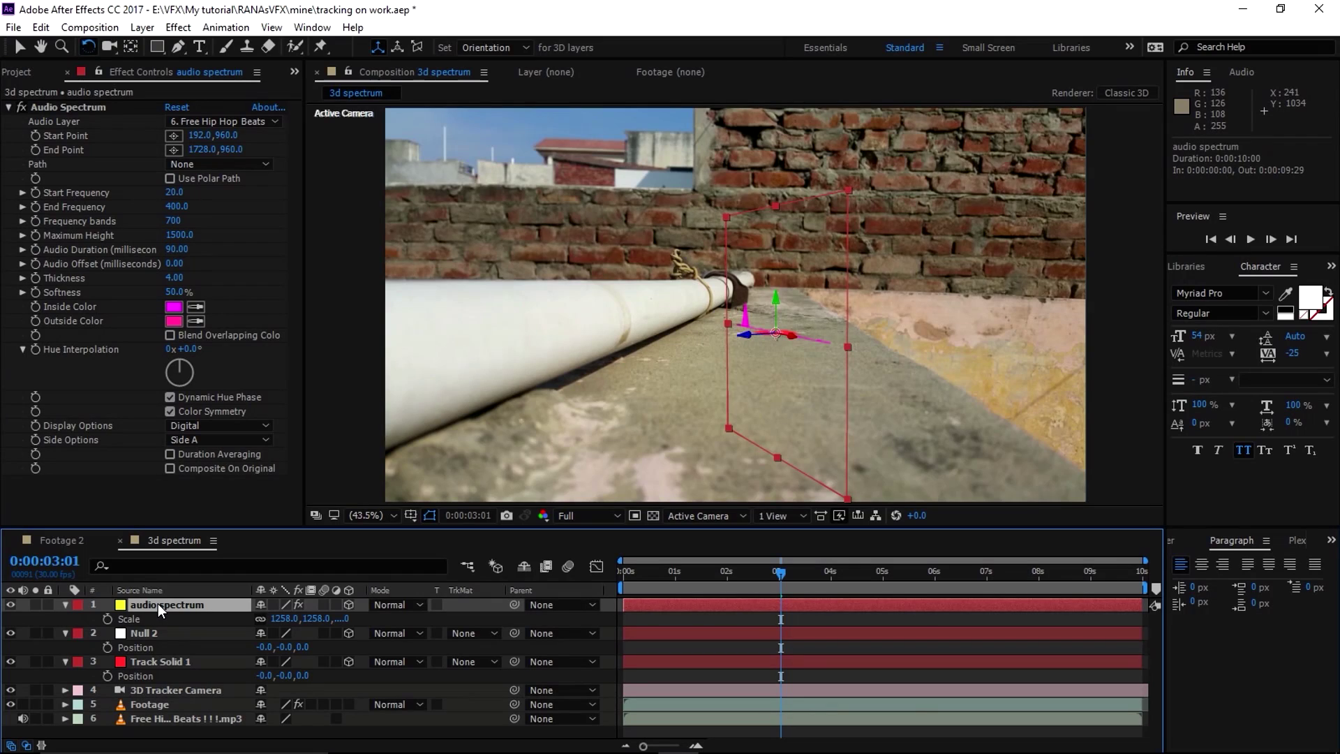
pyautogui.press('p')
pyautogui.click(141, 634)
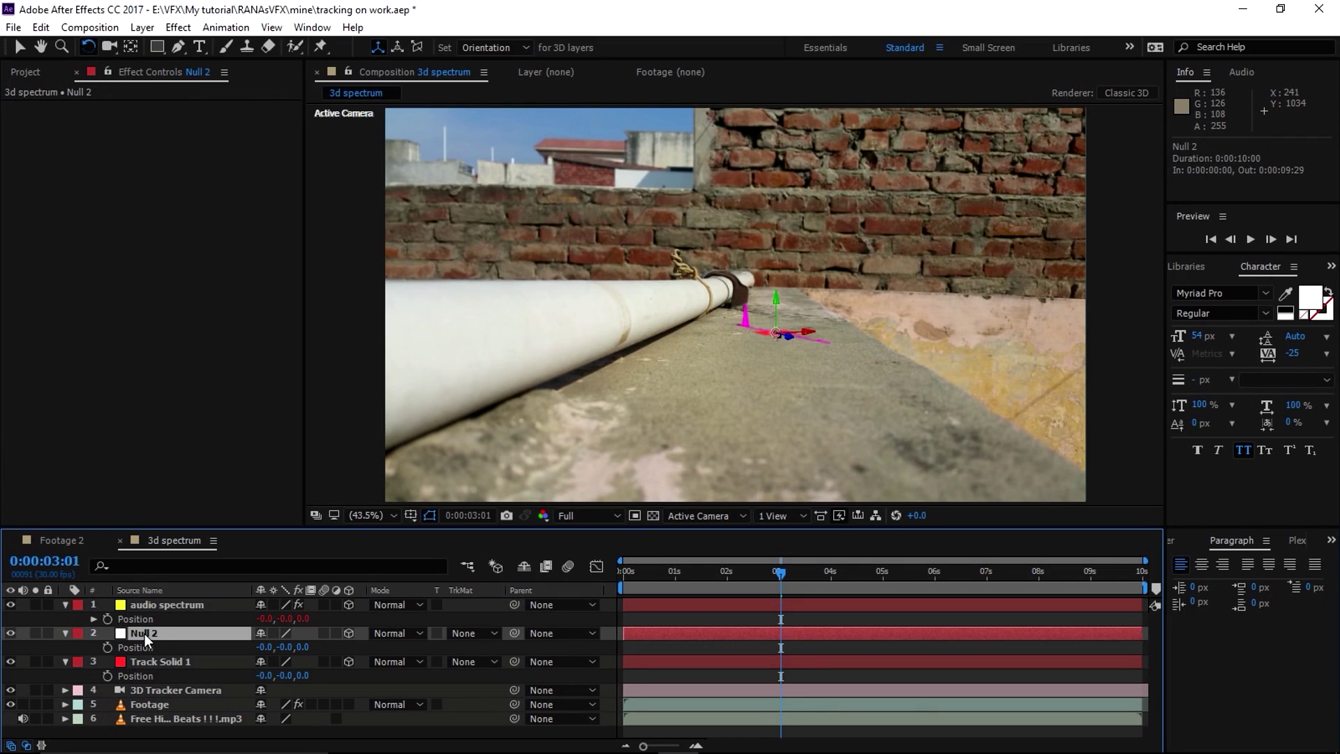
pyautogui.click(153, 606)
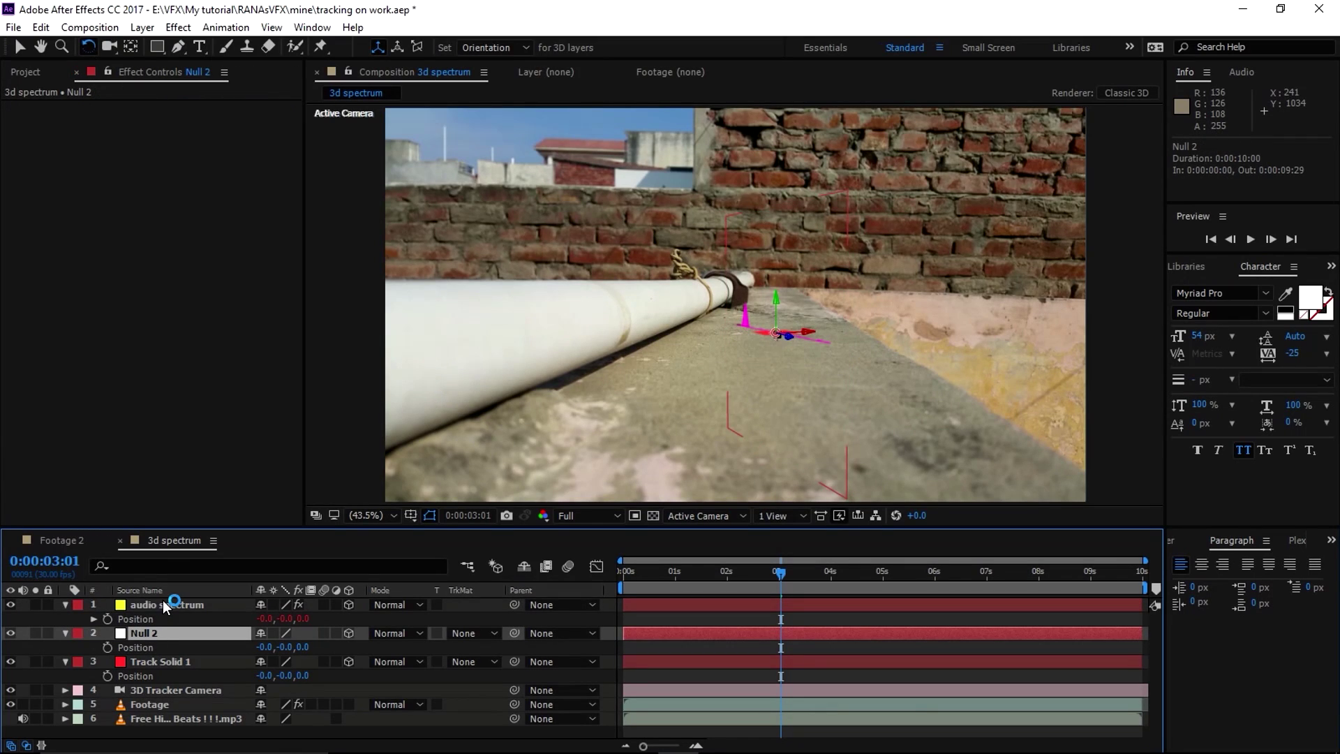
pyautogui.click(142, 632)
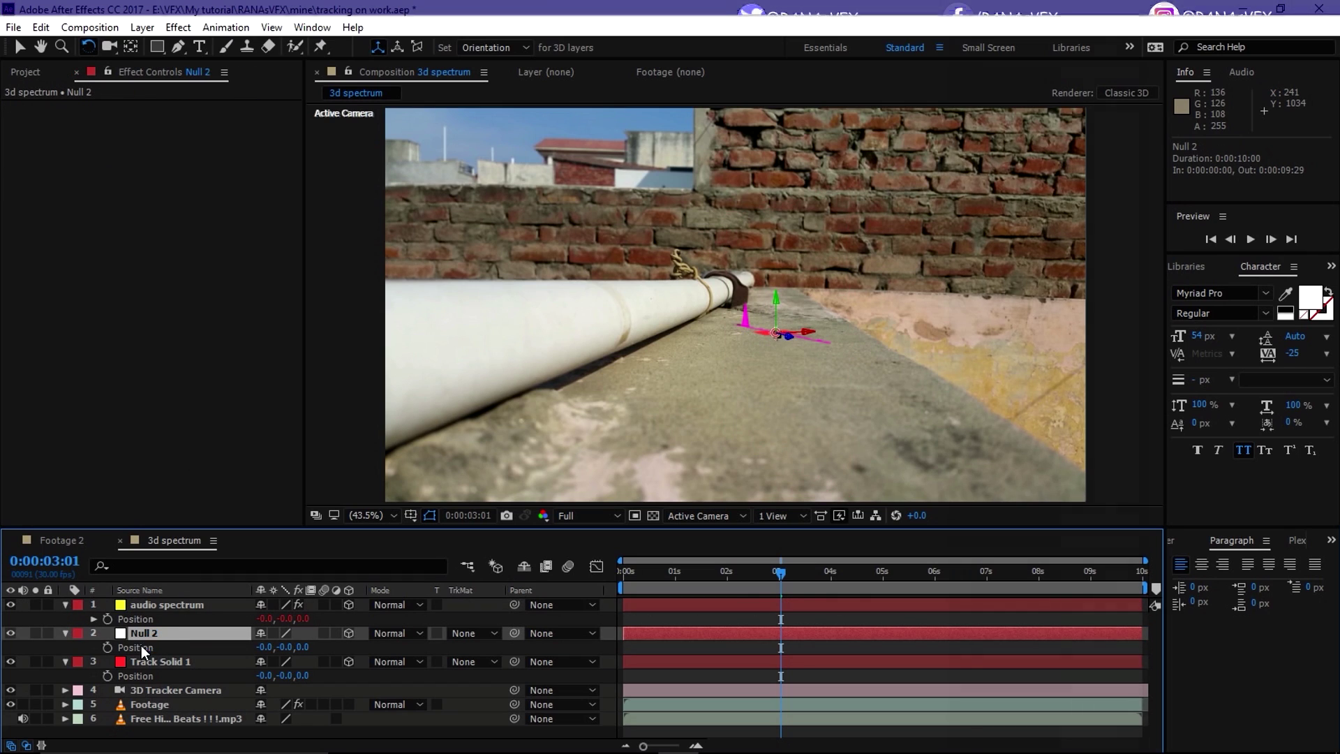
pyautogui.click(141, 645)
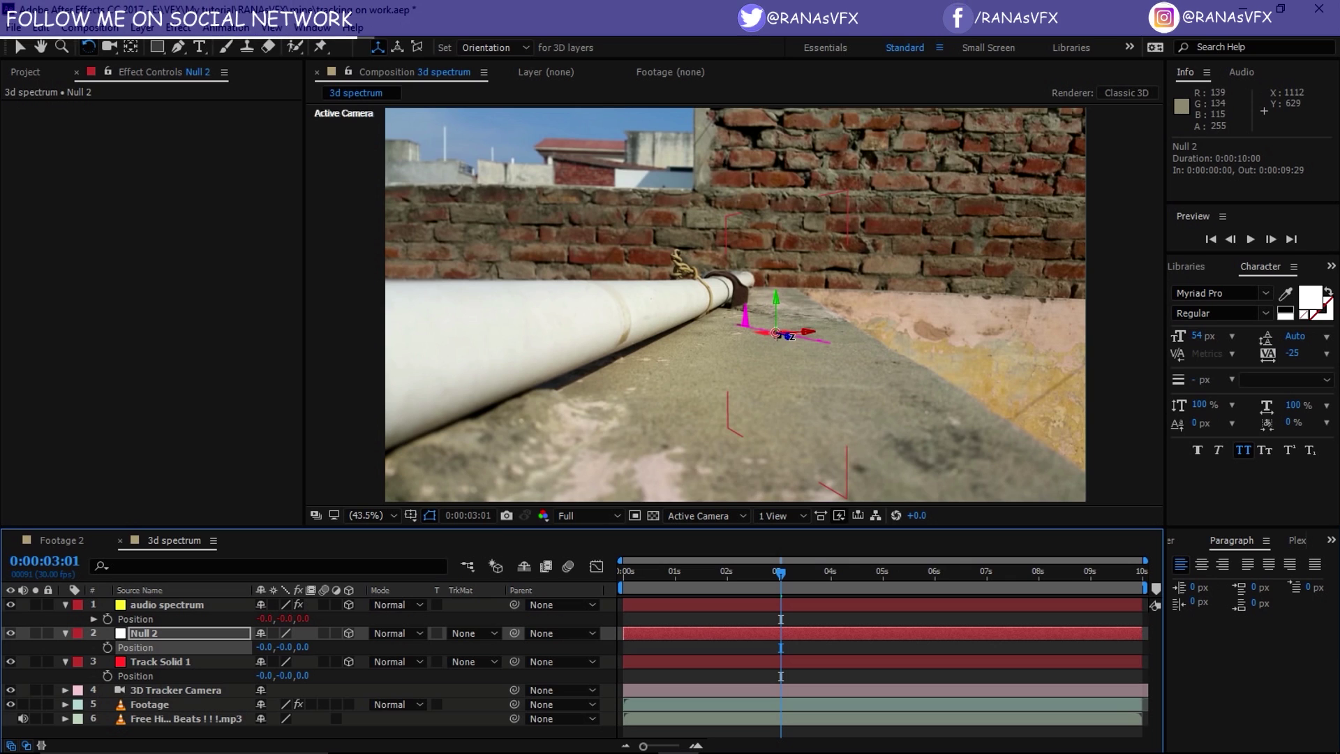
pyautogui.click(20, 47)
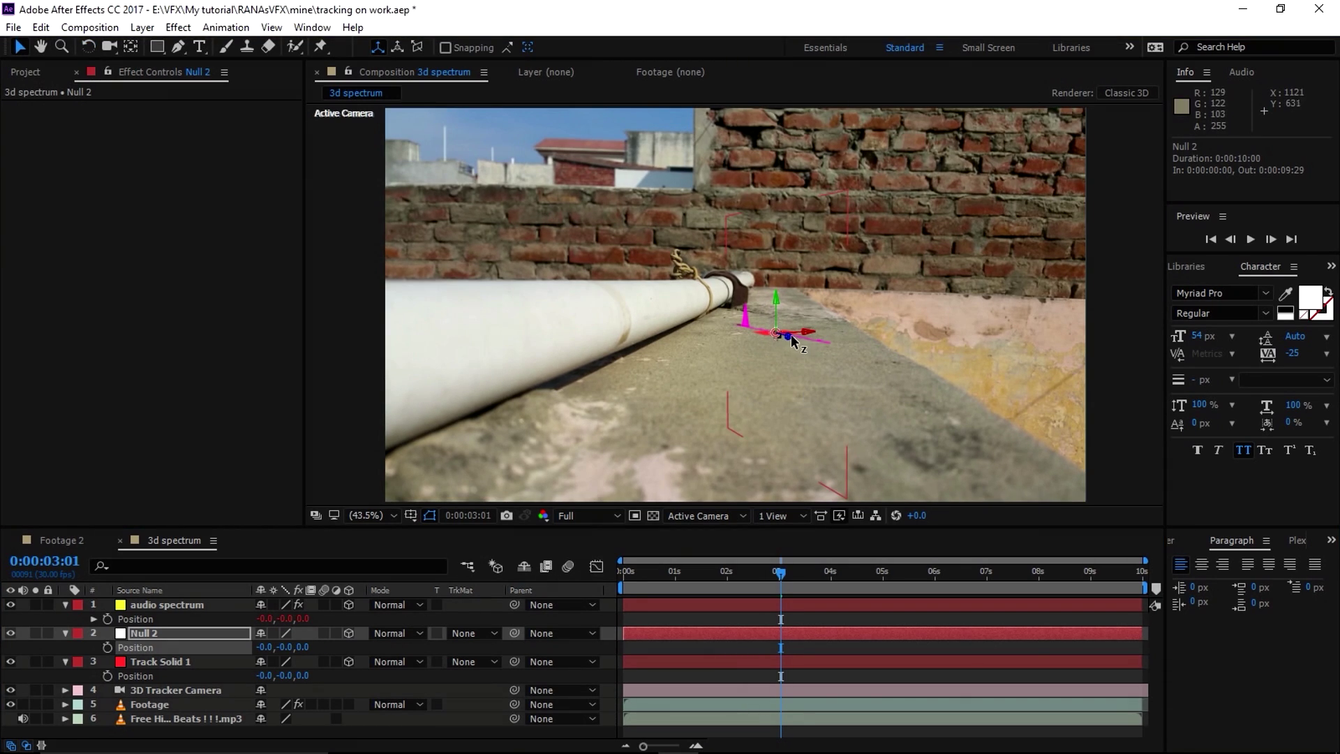
pyautogui.moveTo(803, 340); pyautogui.dragTo(1065, 525)
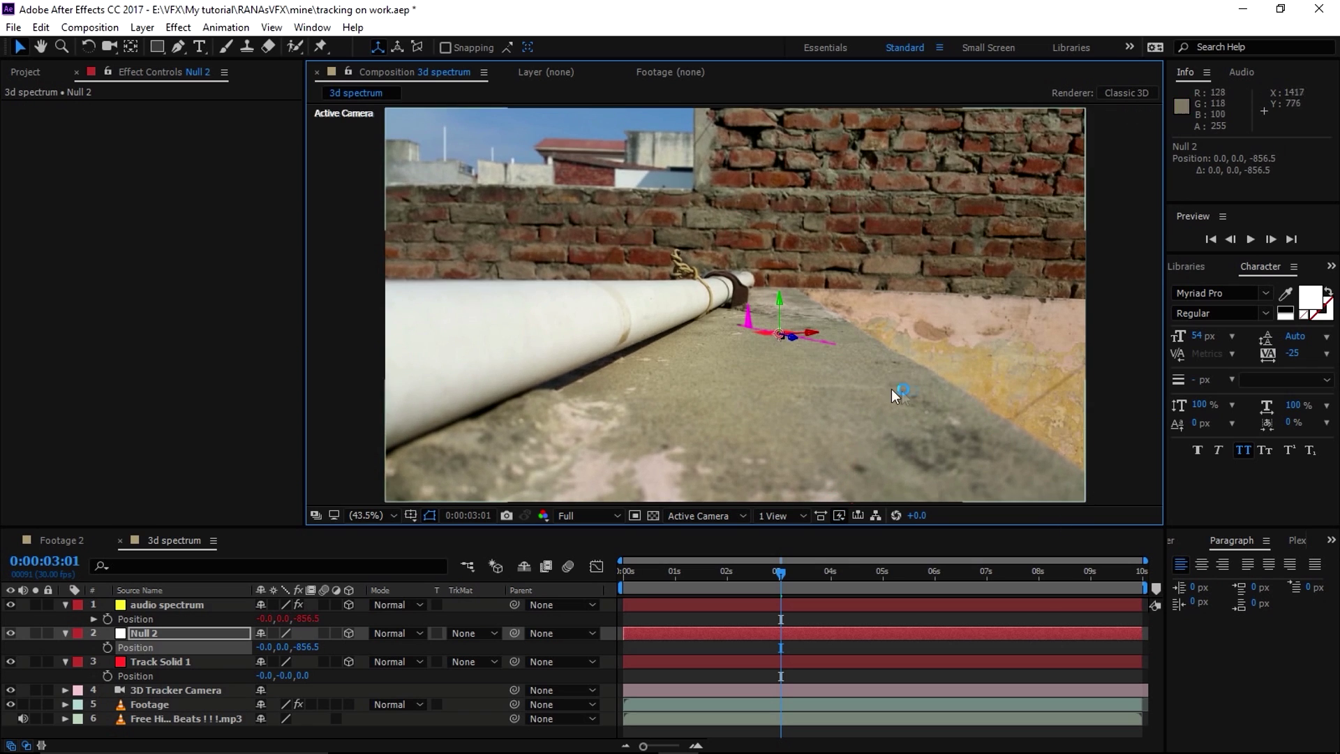
pyautogui.moveTo(797, 341); pyautogui.dragTo(1054, 489)
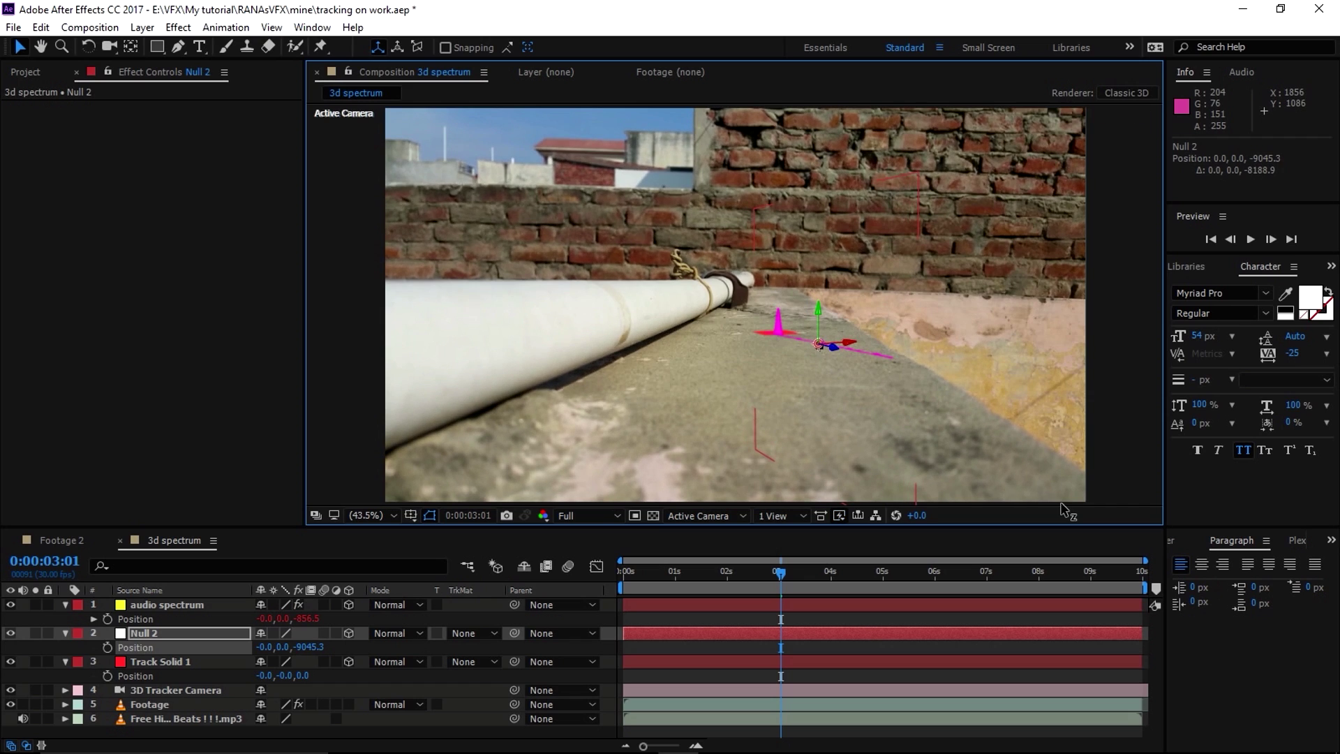
pyautogui.moveTo(853, 344); pyautogui.dragTo(812, 373)
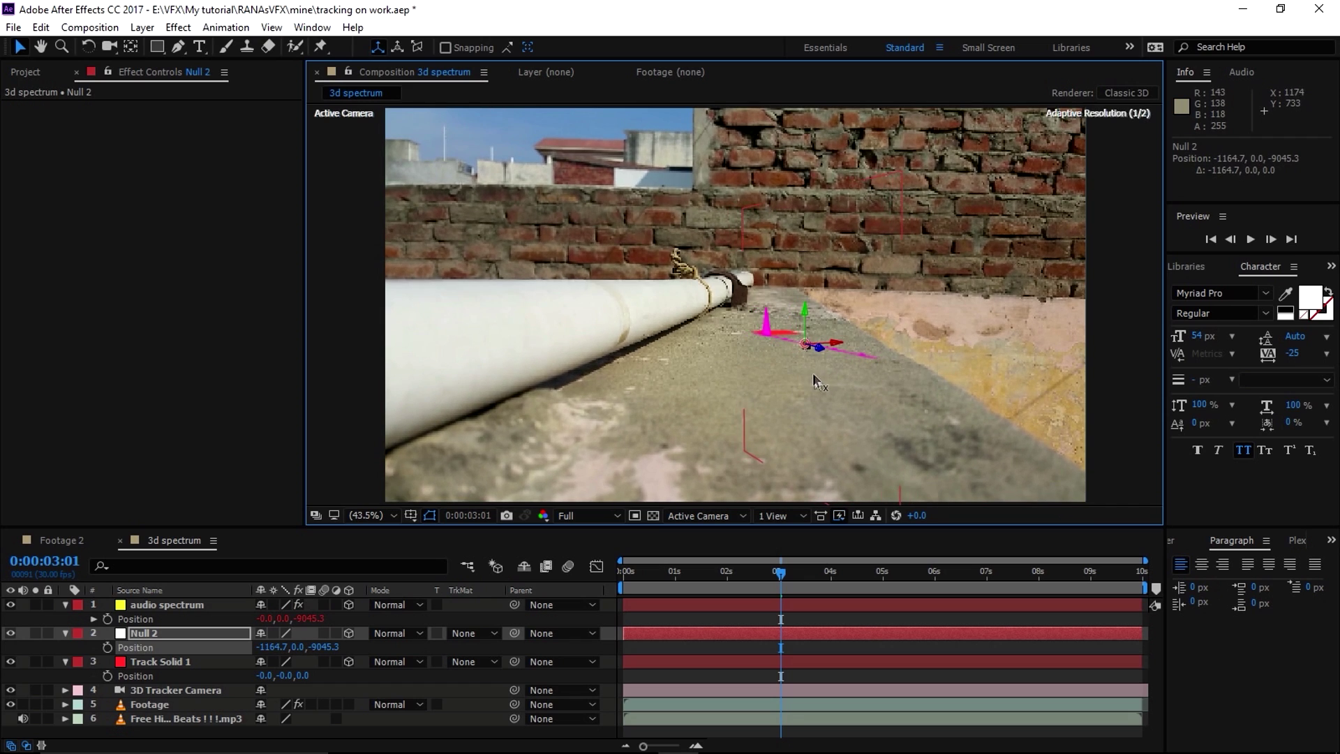
# - Scale the audio spectrum layer up uniformly to about 1497%
pyautogui.click(162, 605)
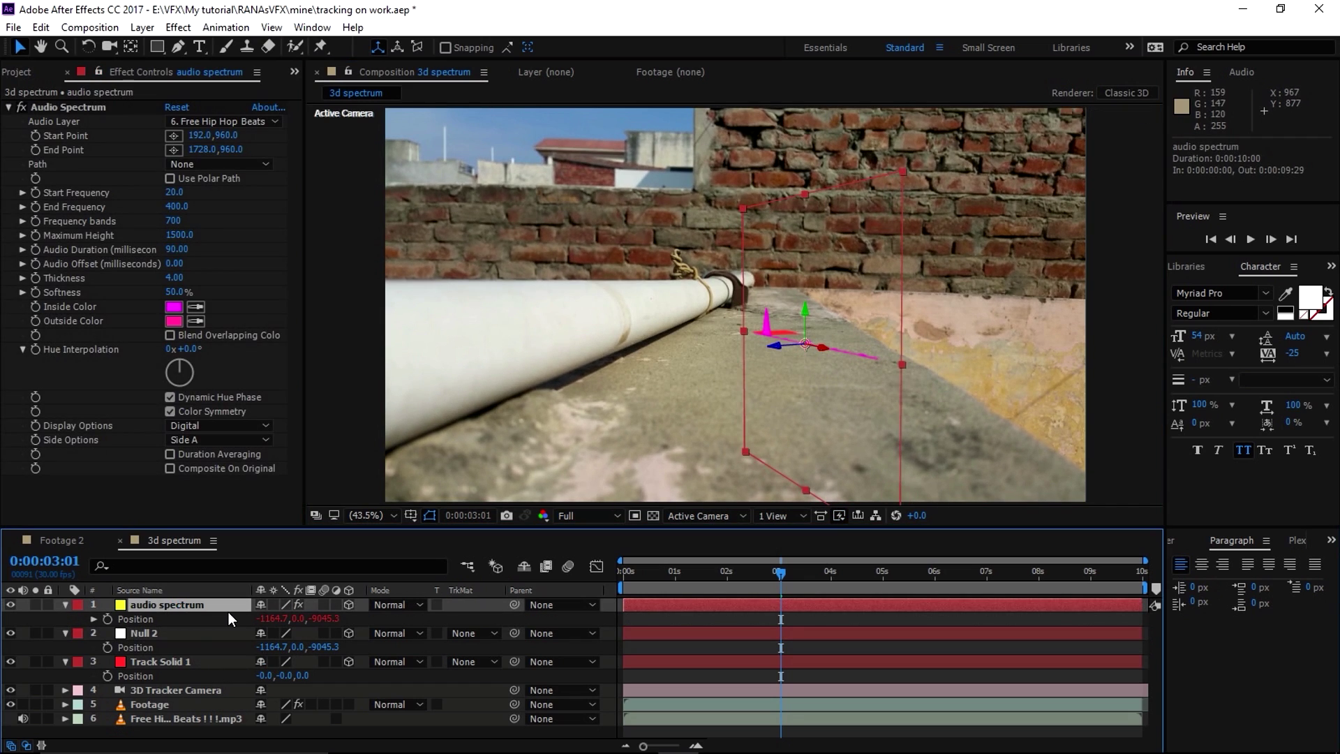
pyautogui.press('s')
pyautogui.moveTo(300, 619); pyautogui.dragTo(525, 628)
pyautogui.press('Return')
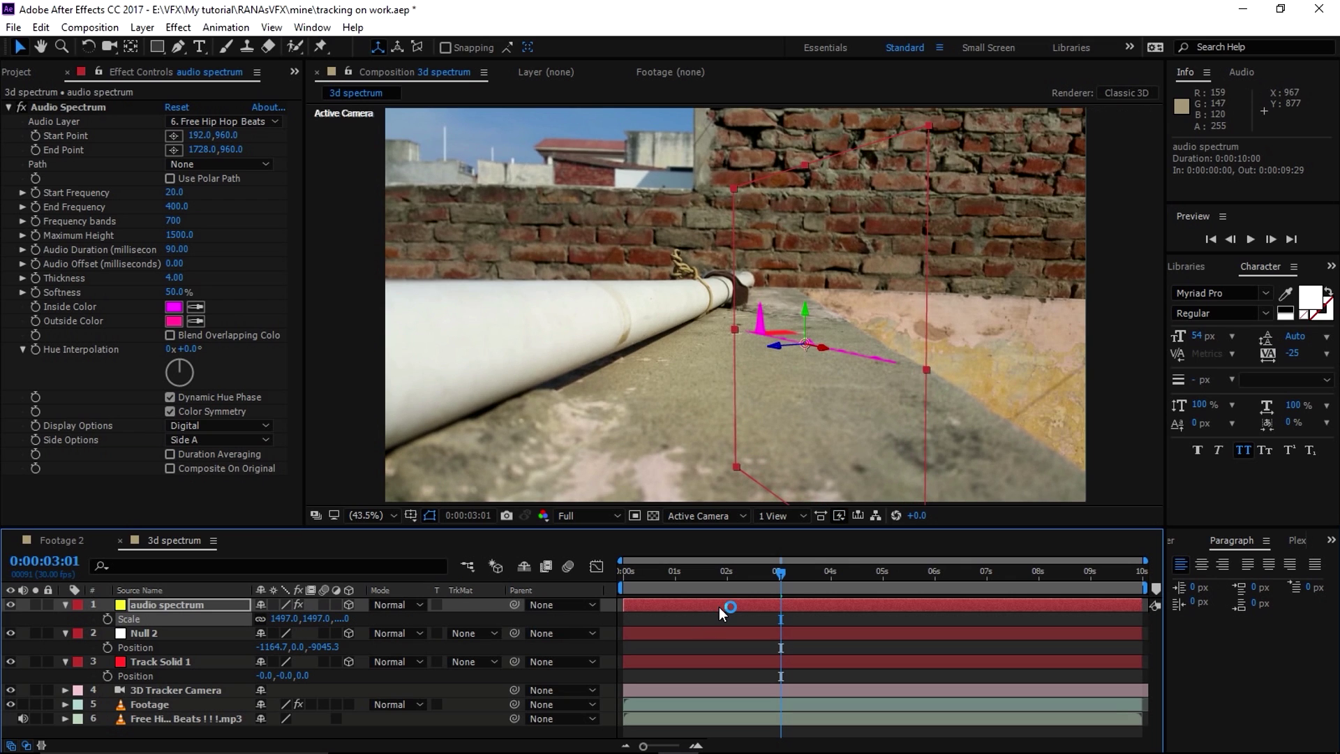
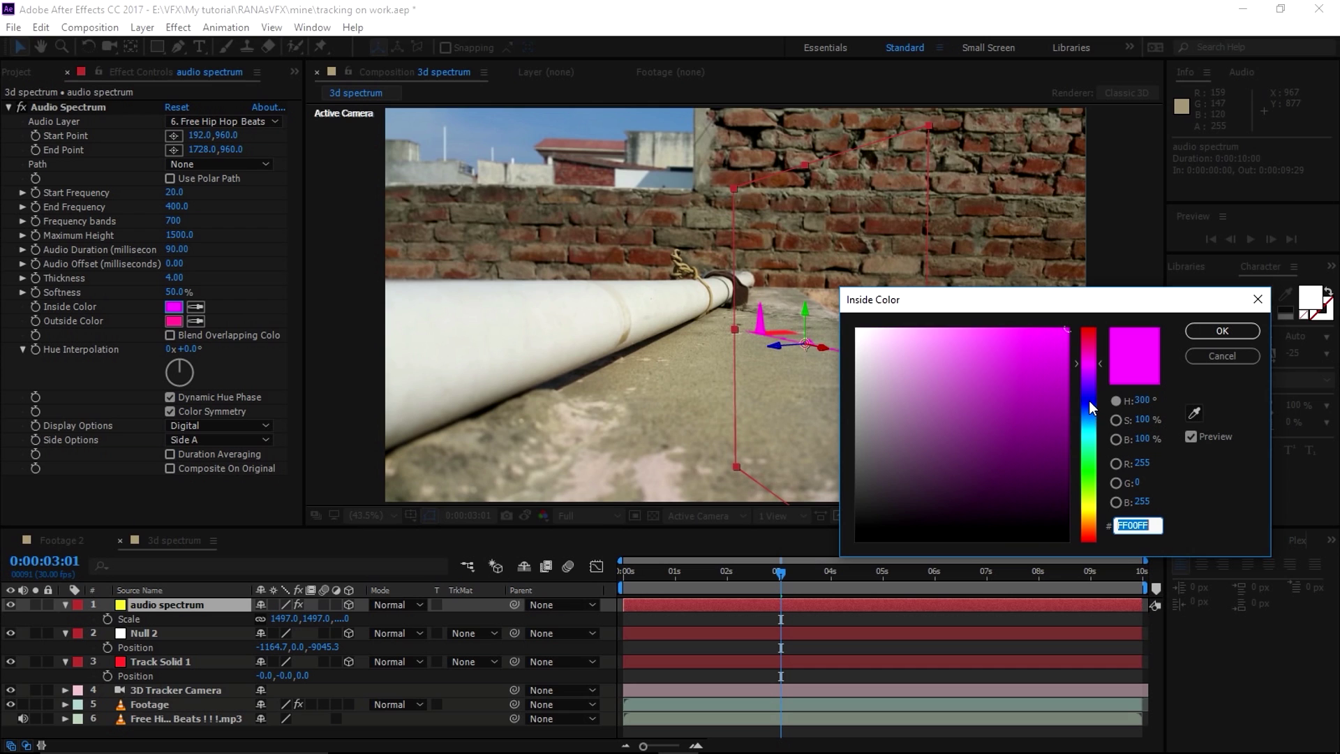
# - Set the spectrum's Inside Color to dark blue 0D168B and sample the same blue for the Outside Color
pyautogui.click(1027, 404)
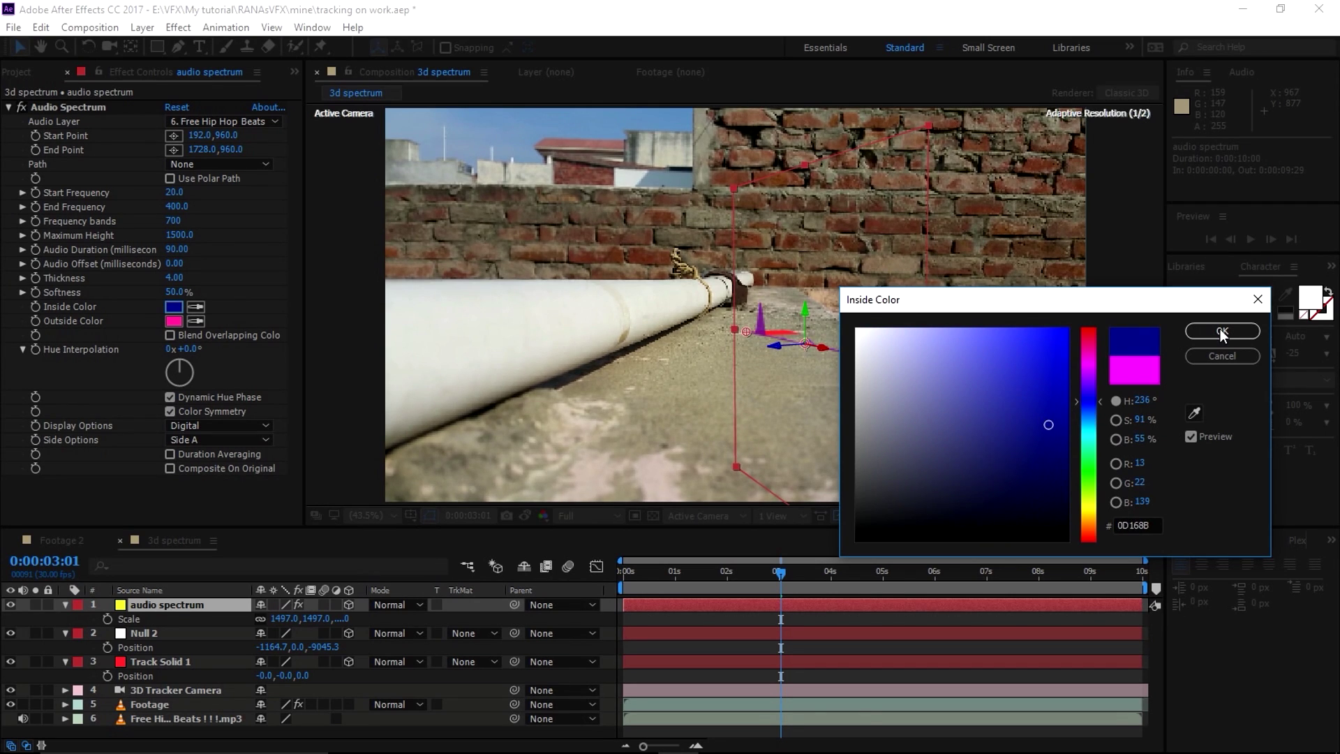
pyautogui.click(1222, 331)
pyautogui.click(196, 321)
pyautogui.click(174, 307)
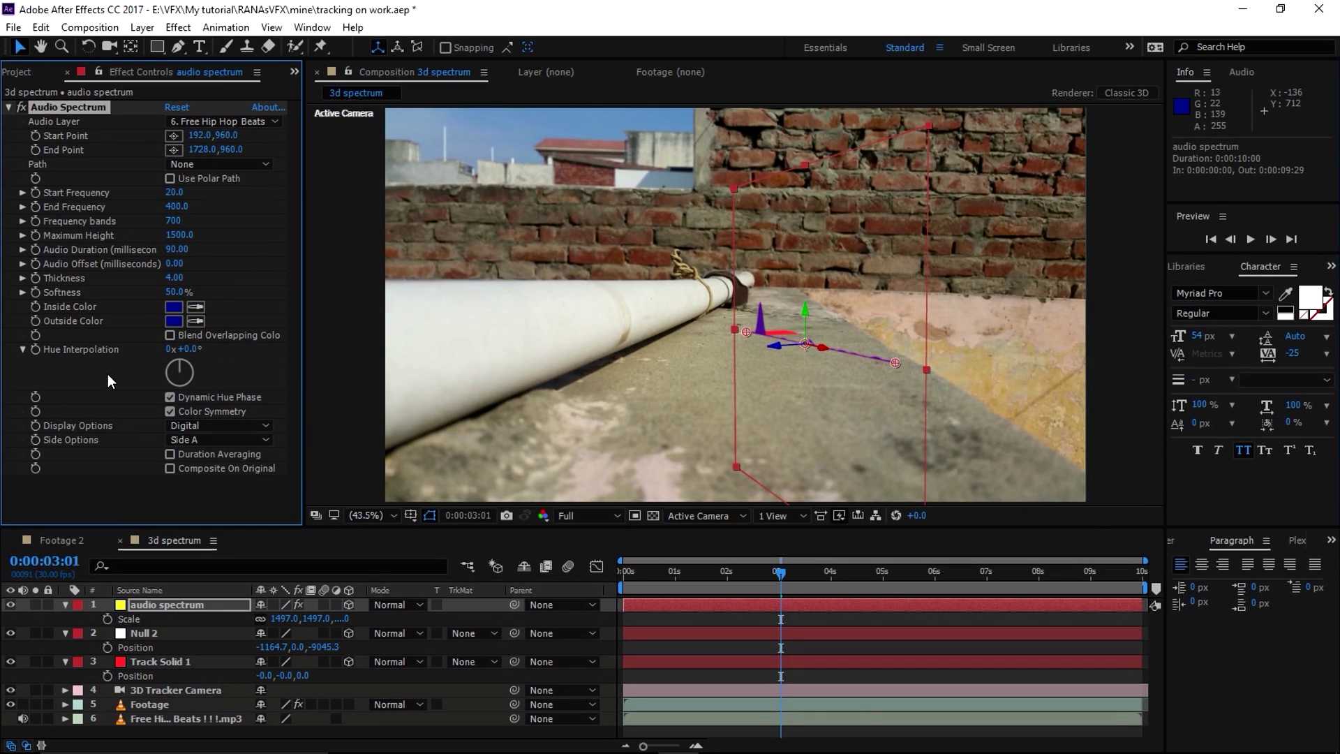
pyautogui.click(148, 501)
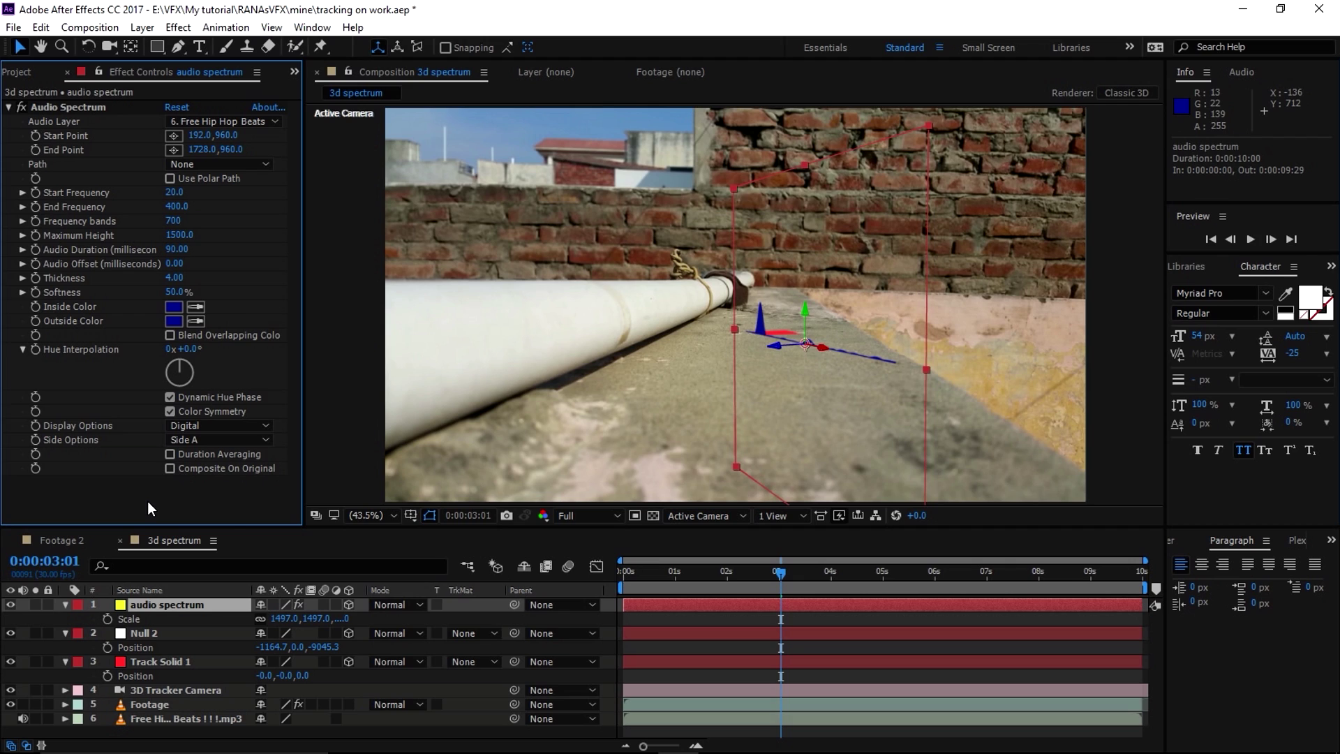
# - Duplicate the audio spectrum layer and hide the Track Solid 1 and Null 2 layers
pyautogui.click(174, 606)
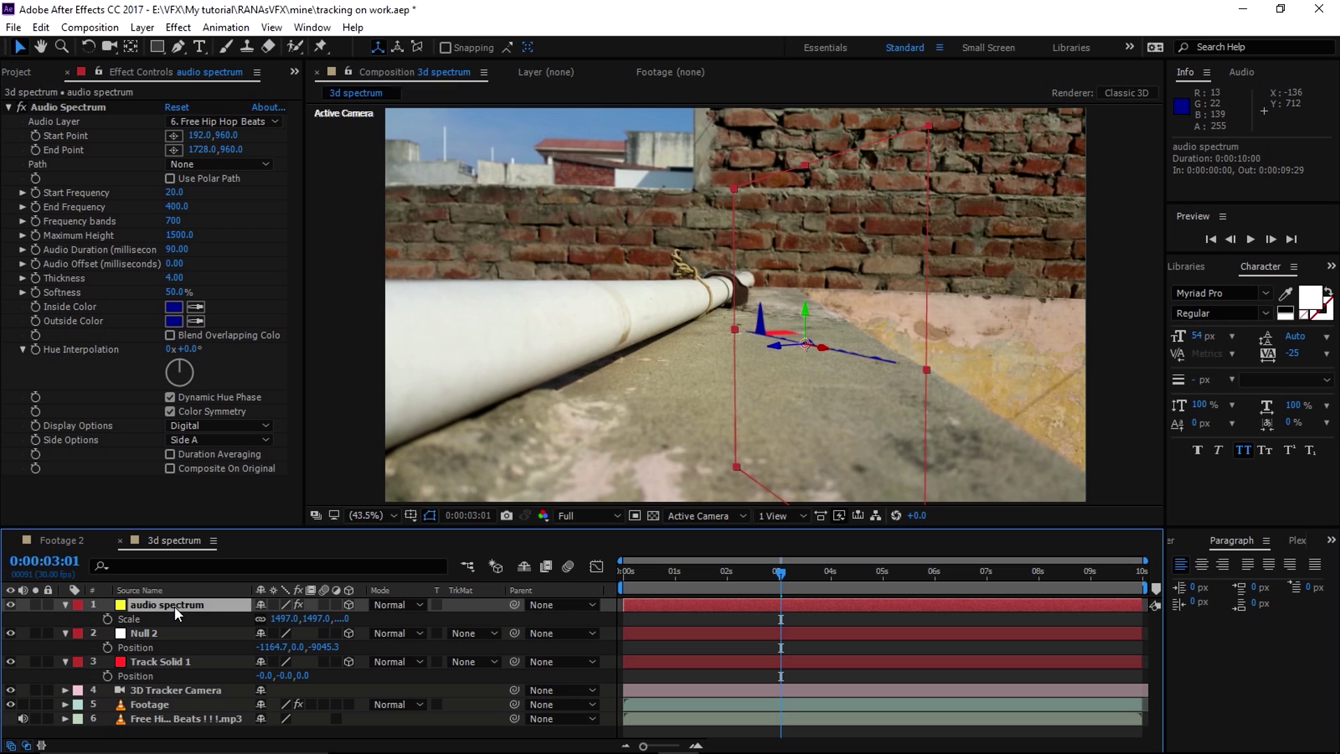
pyautogui.hotkey('ctrl', 'd')
pyautogui.click(161, 676)
pyautogui.click(10, 676)
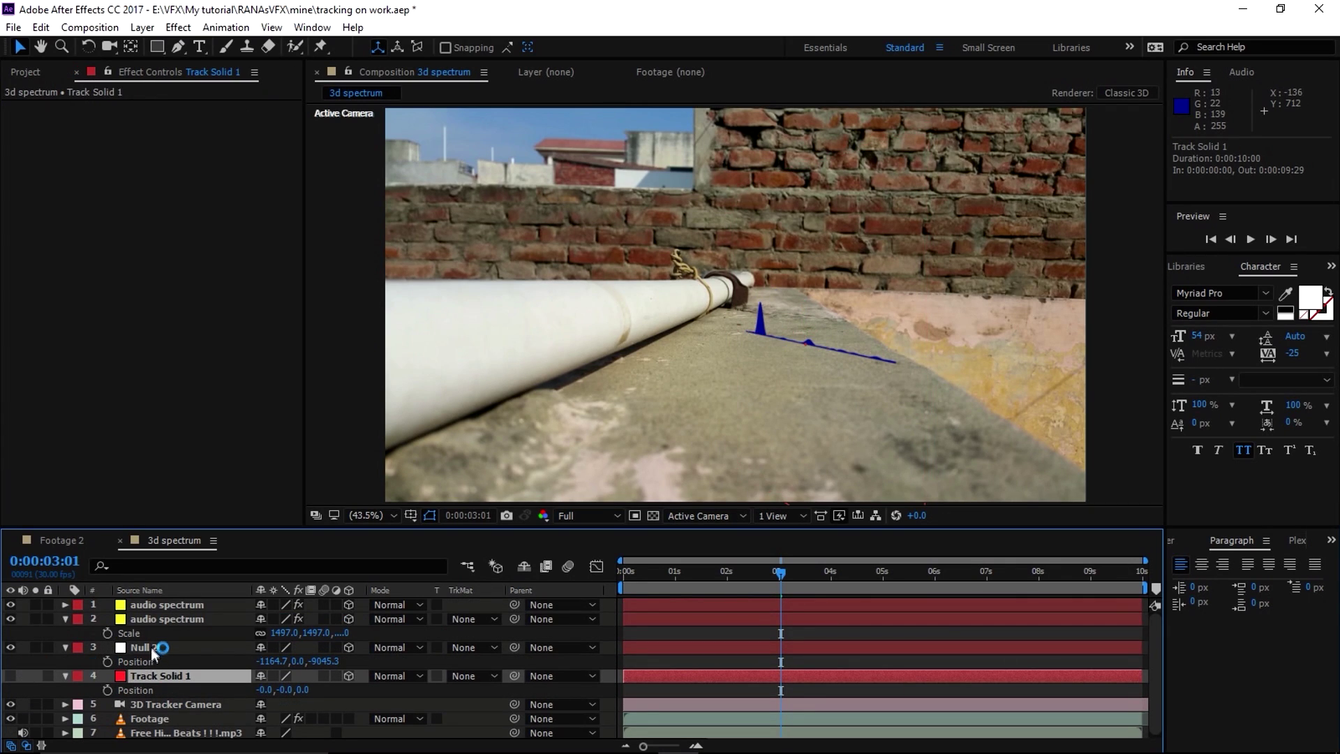
pyautogui.click(10, 647)
# - Remove the position expression from the duplicated audio spectrum layer
pyautogui.click(152, 606)
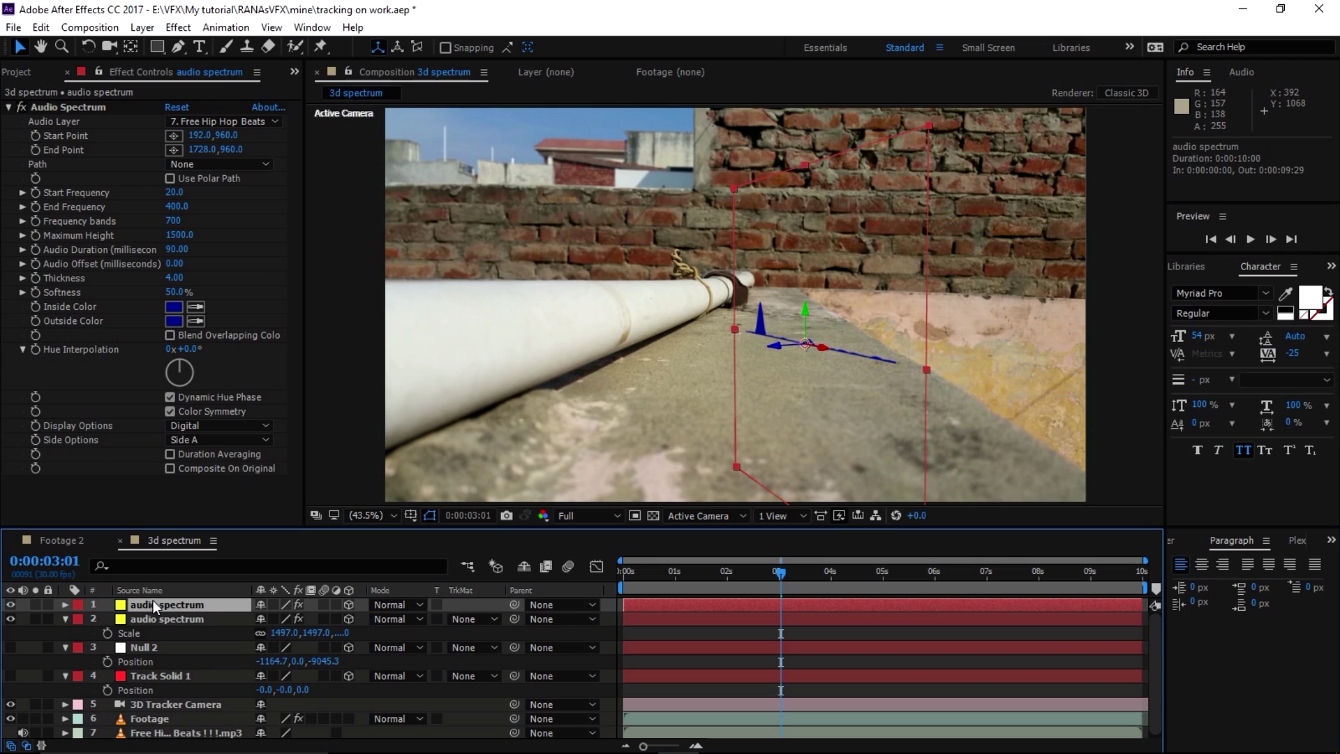
pyautogui.click(65, 604)
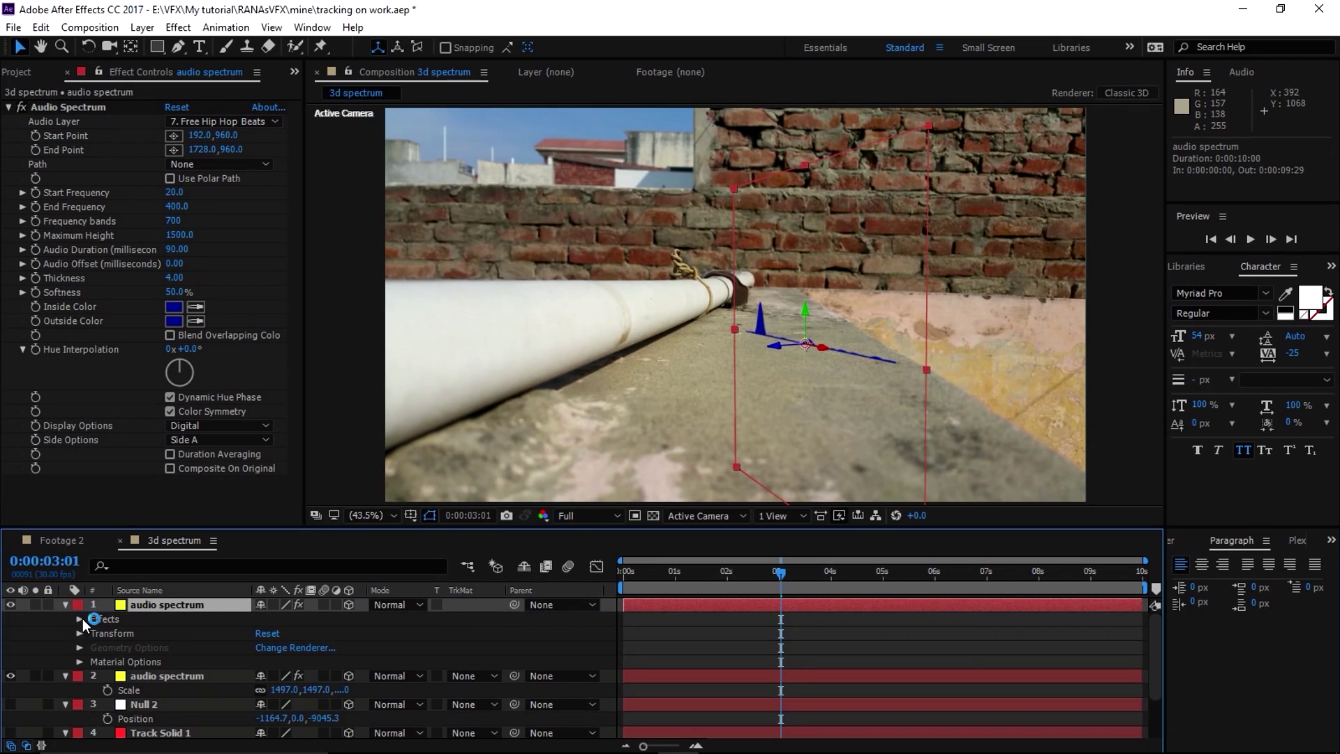
pyautogui.click(79, 633)
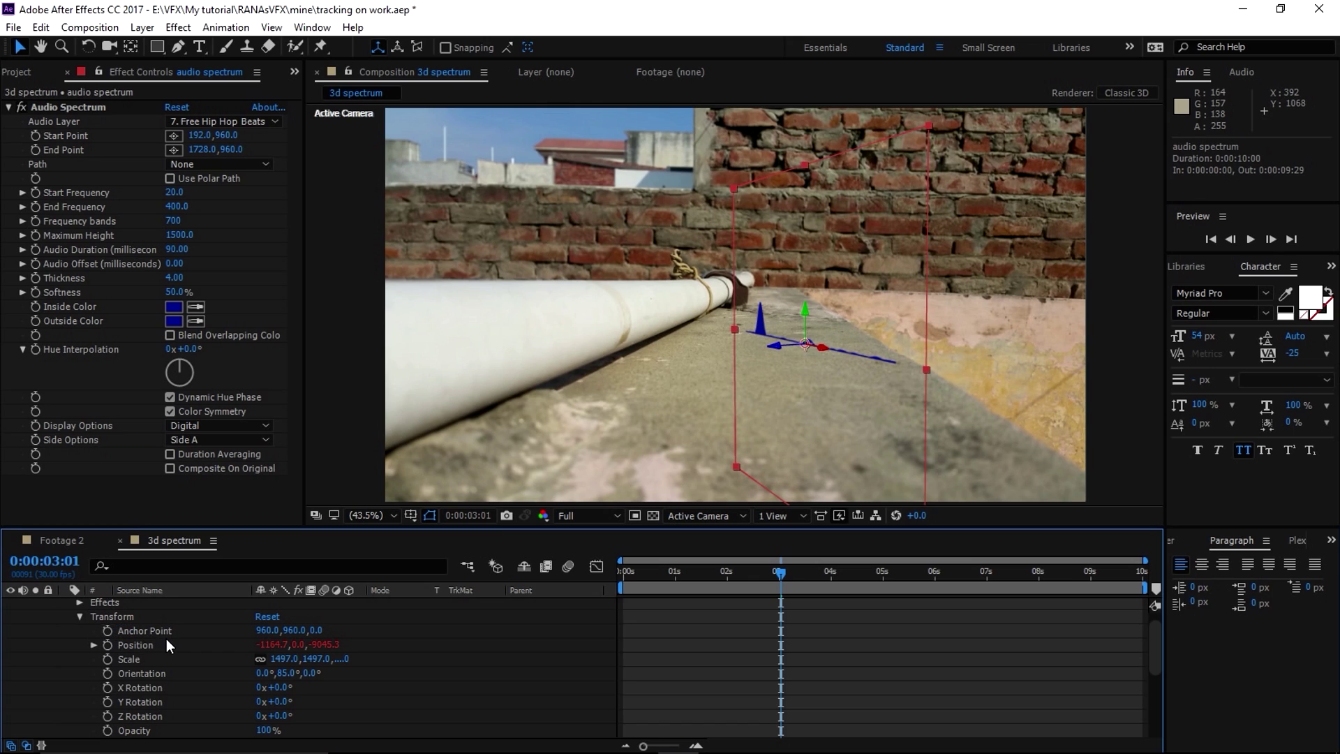
pyautogui.keyDown('alt'); pyautogui.click(108, 644); pyautogui.keyUp('alt')
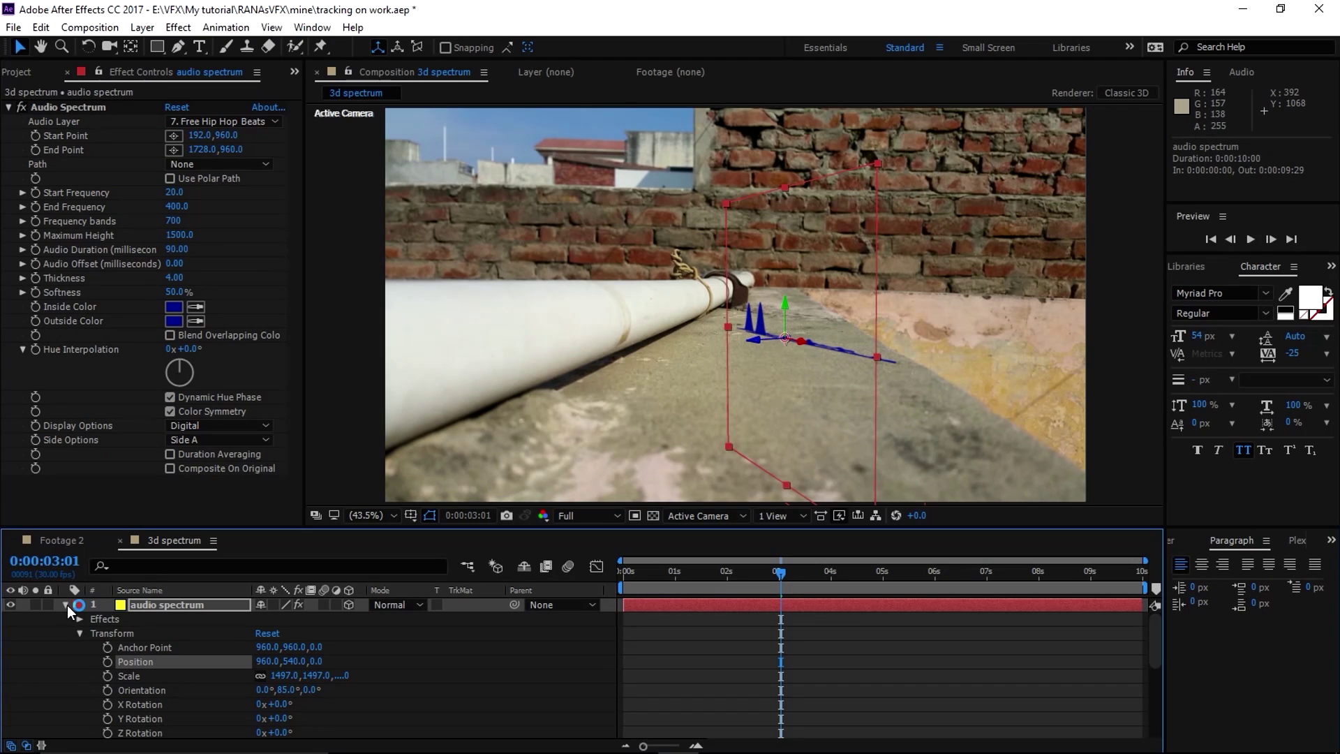
pyautogui.click(67, 605)
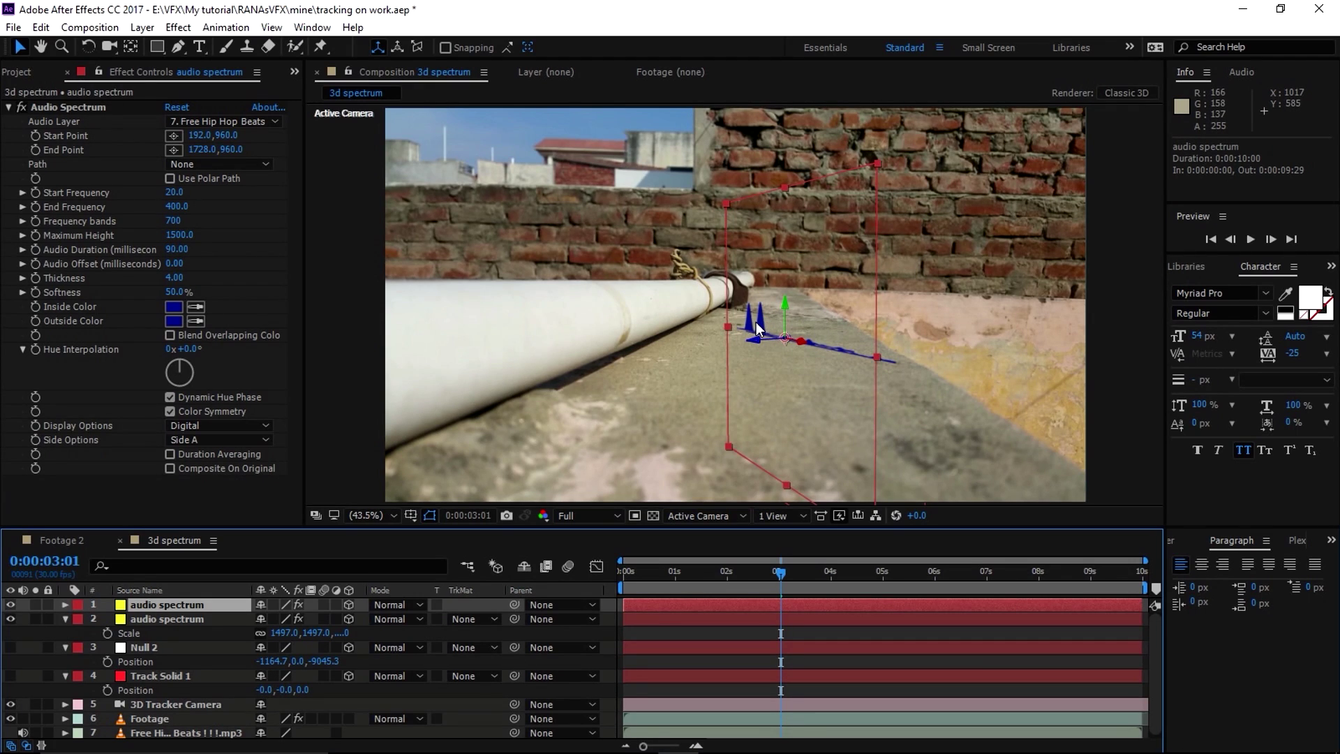
# - Copy Null 2's position value and paste it into the duplicated audio spectrum layer's position
pyautogui.click(148, 661)
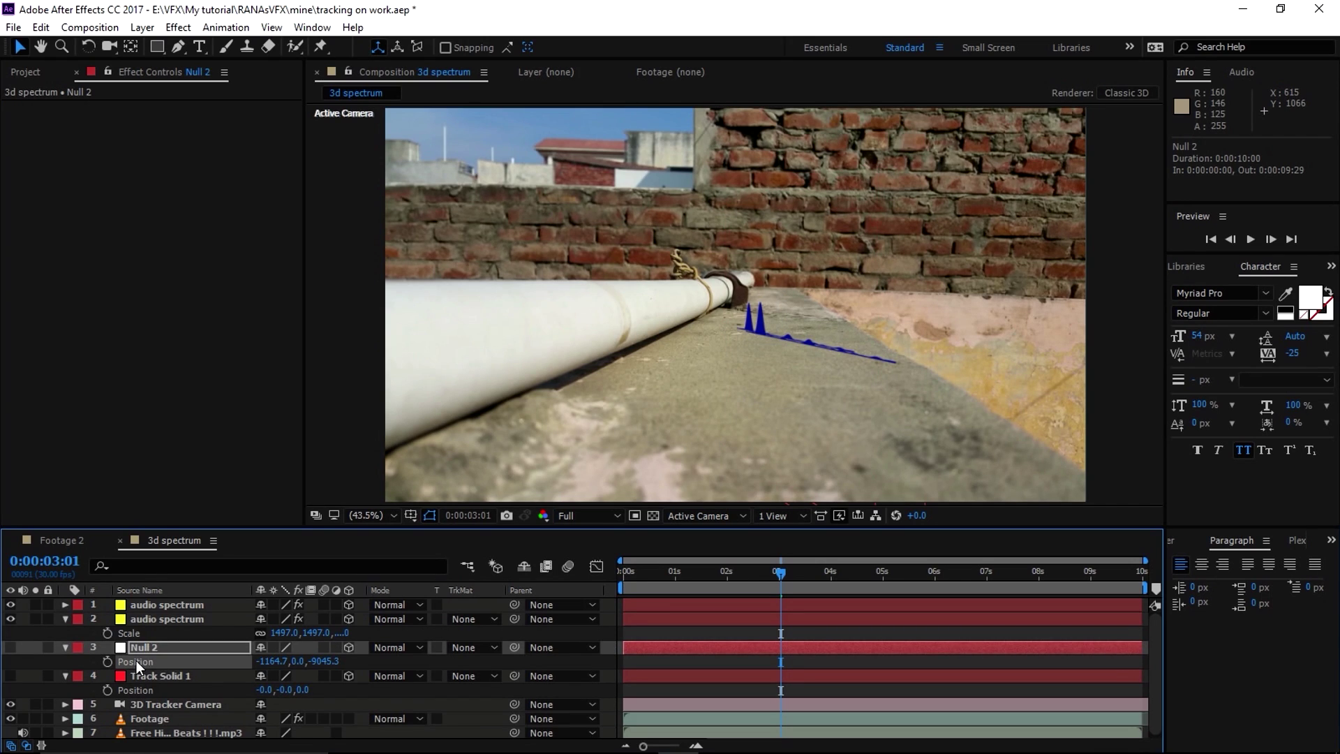
pyautogui.click(151, 605)
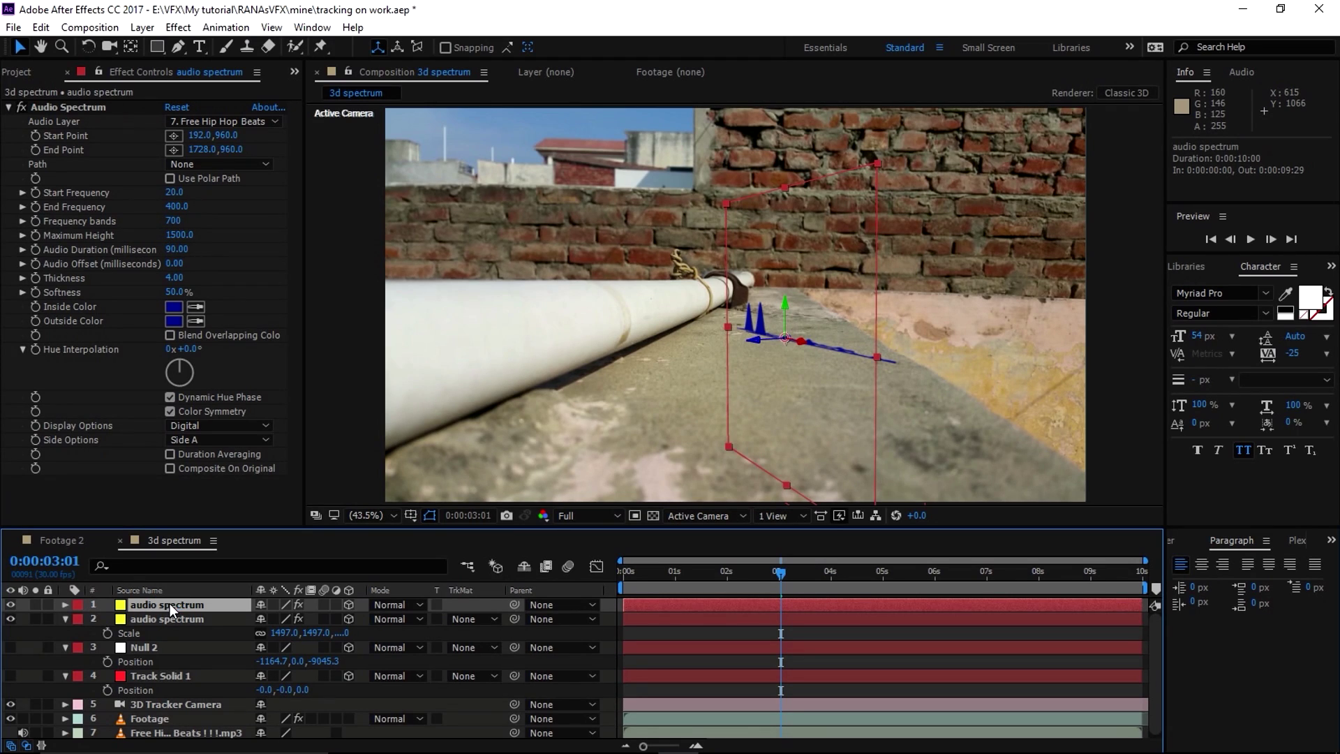
pyautogui.press('p')
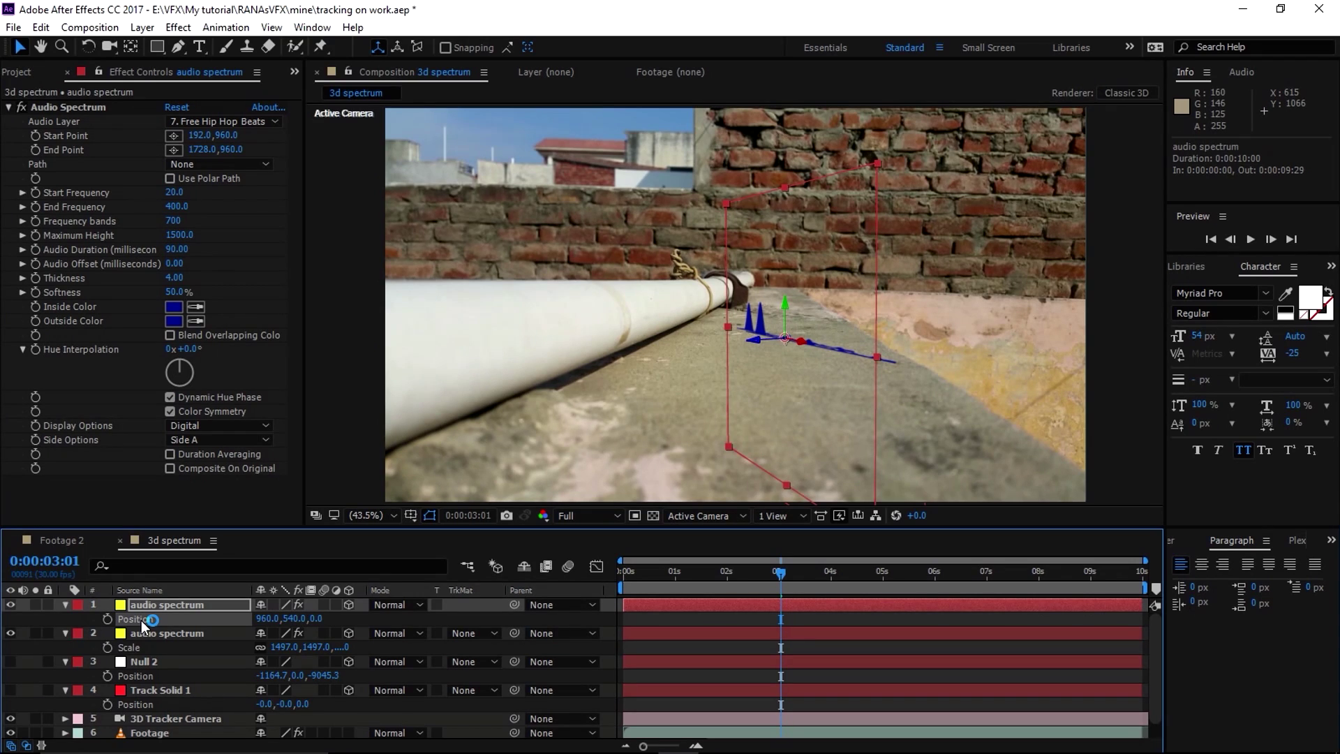
pyautogui.click(154, 628)
pyautogui.hotkey('ctrl', 'v')
pyautogui.click(166, 597)
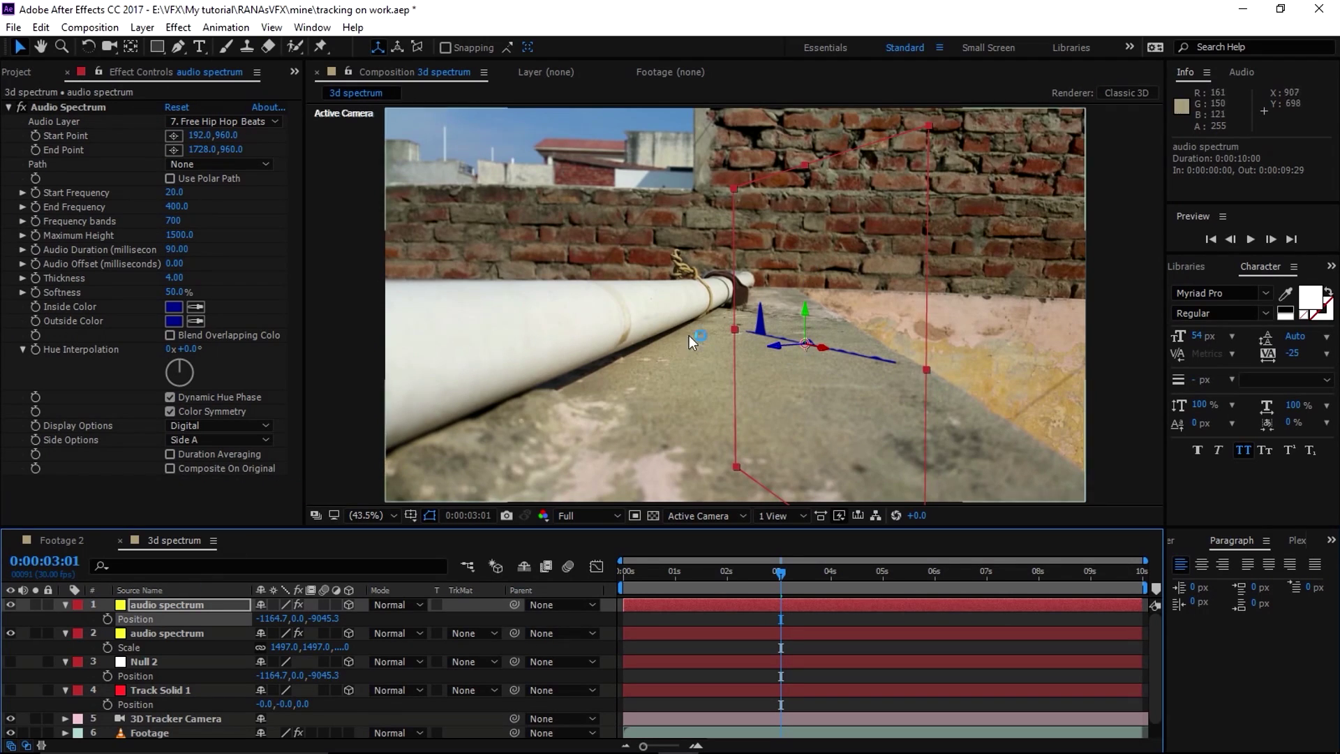
# - Rotate the duplicated audio spectrum layer to an orientation of 90°, 0°, 275° so it lies flat on the ledge
pyautogui.click(144, 661)
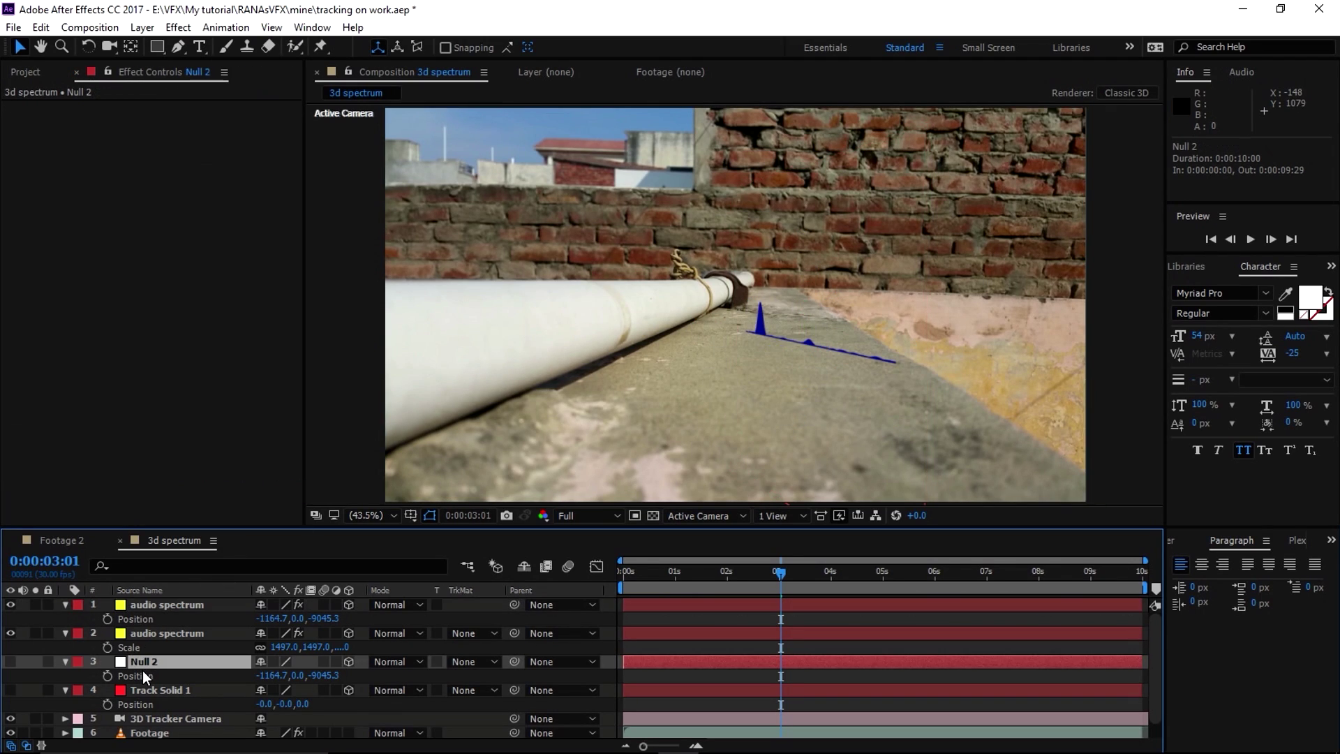
pyautogui.click(145, 634)
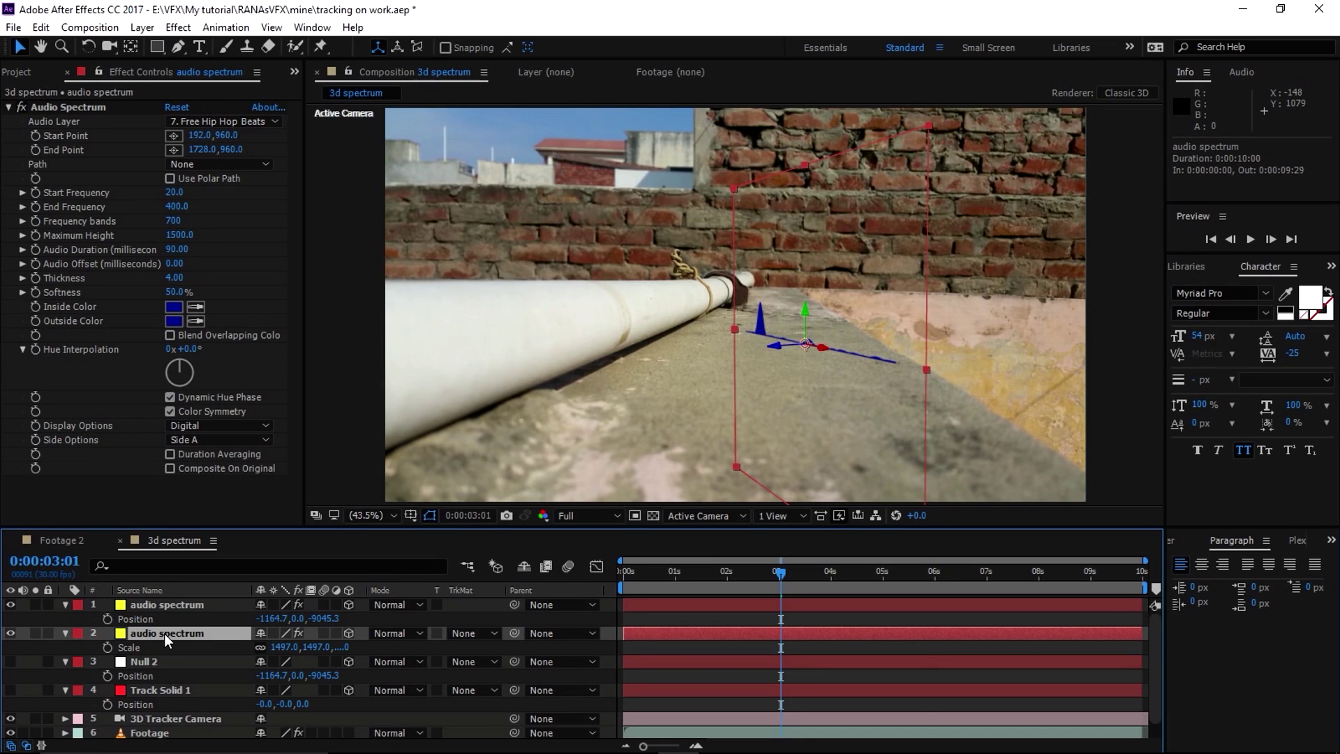
pyautogui.click(183, 601)
pyautogui.click(88, 46)
pyautogui.moveTo(828, 360); pyautogui.dragTo(790, 377)
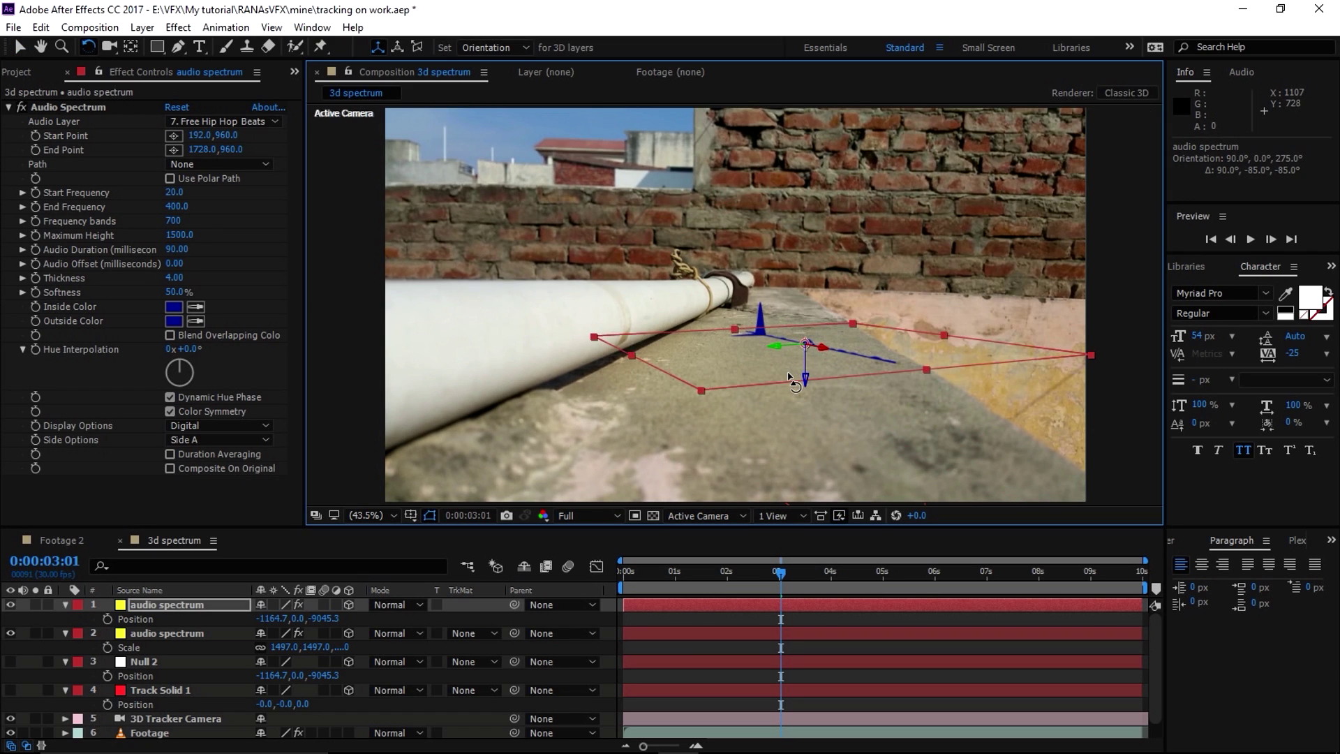
# - Deselect the layers and check how both spectrums sit on the ledge at 0:00:01:11 and 0:00:07:07
pyautogui.hotkey('ctrl', 'shift', 'a')
pyautogui.press('v')
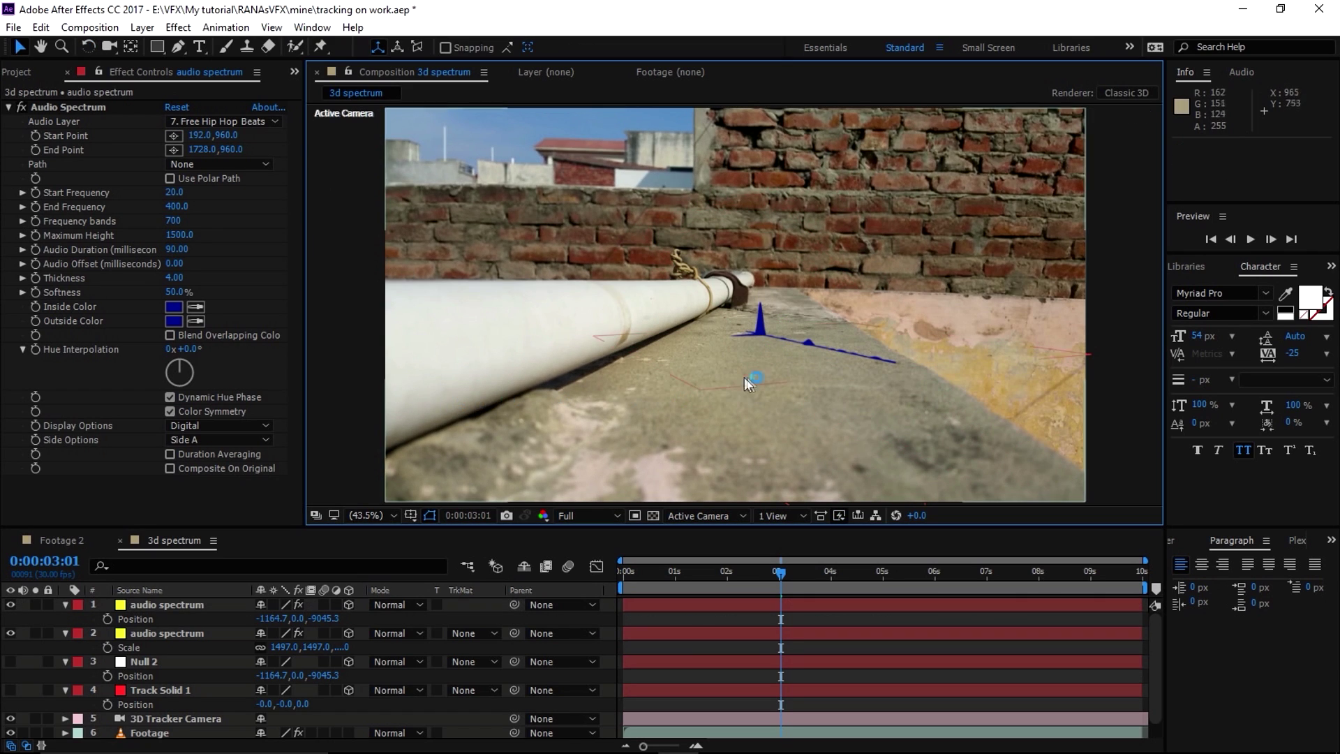
pyautogui.click(694, 571)
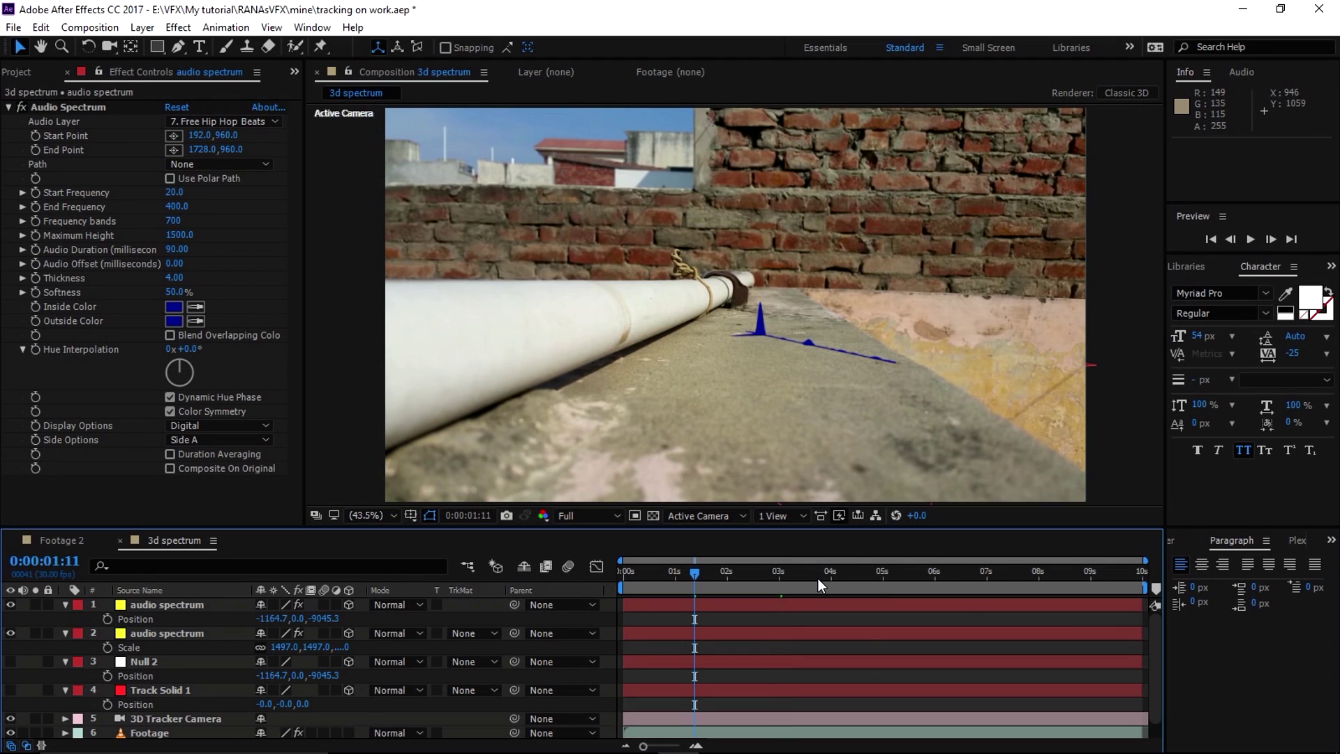
pyautogui.click(999, 571)
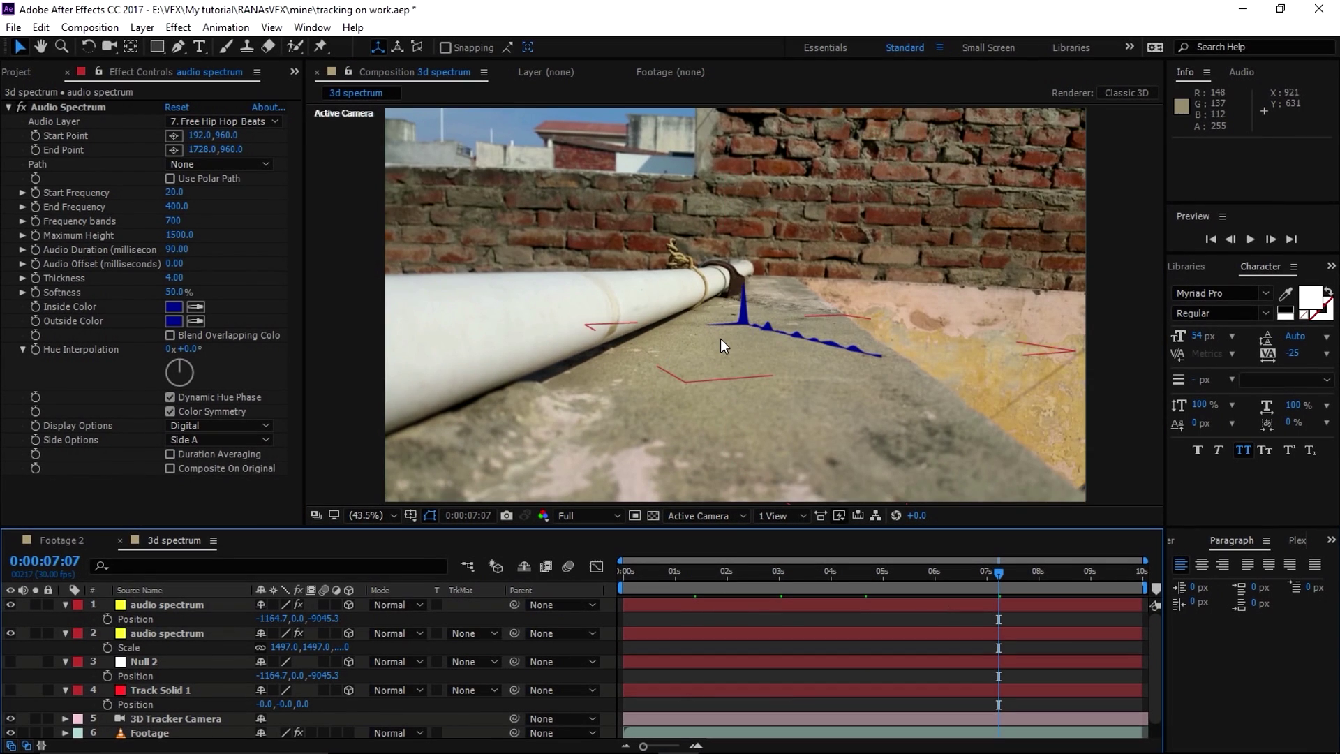
# - Rename the flat duplicated audio spectrum layer to ref and set its opacity to 80%
pyautogui.click(170, 605)
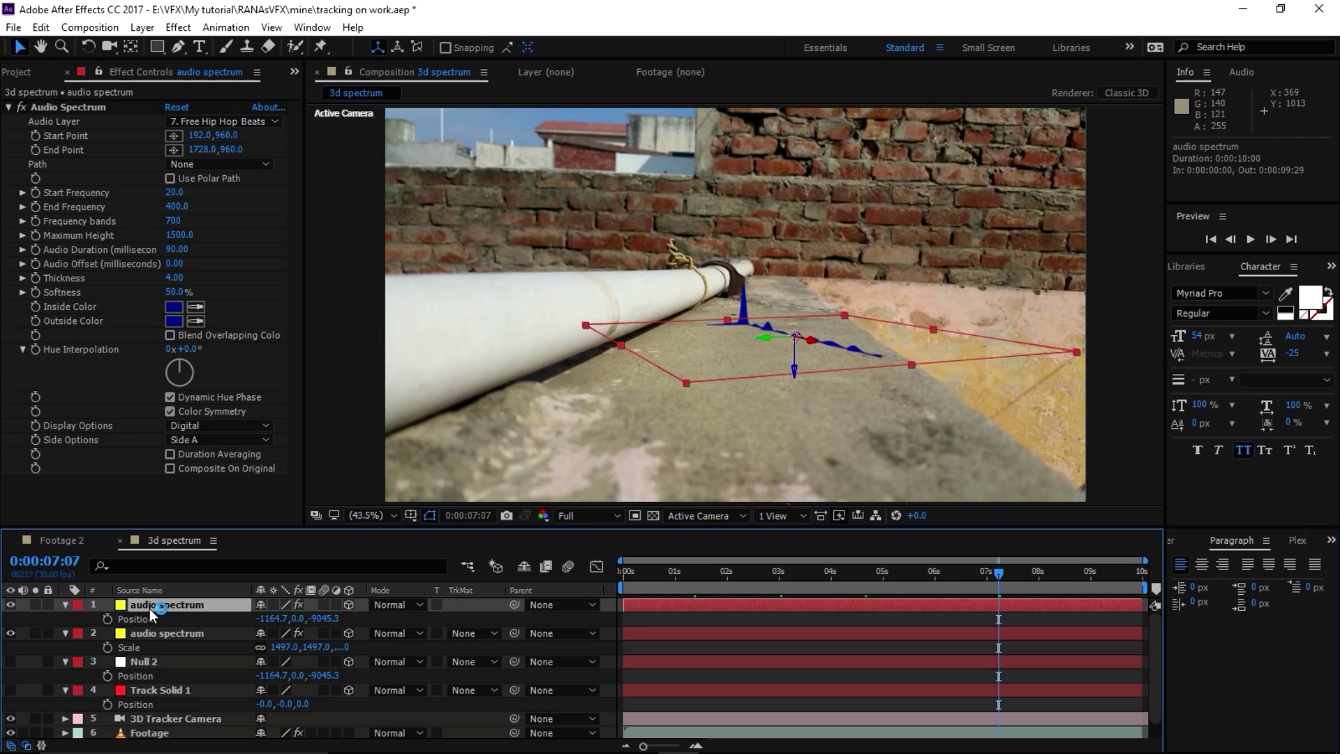
pyautogui.press('Return')
pyautogui.write('ref')
pyautogui.press('Return')
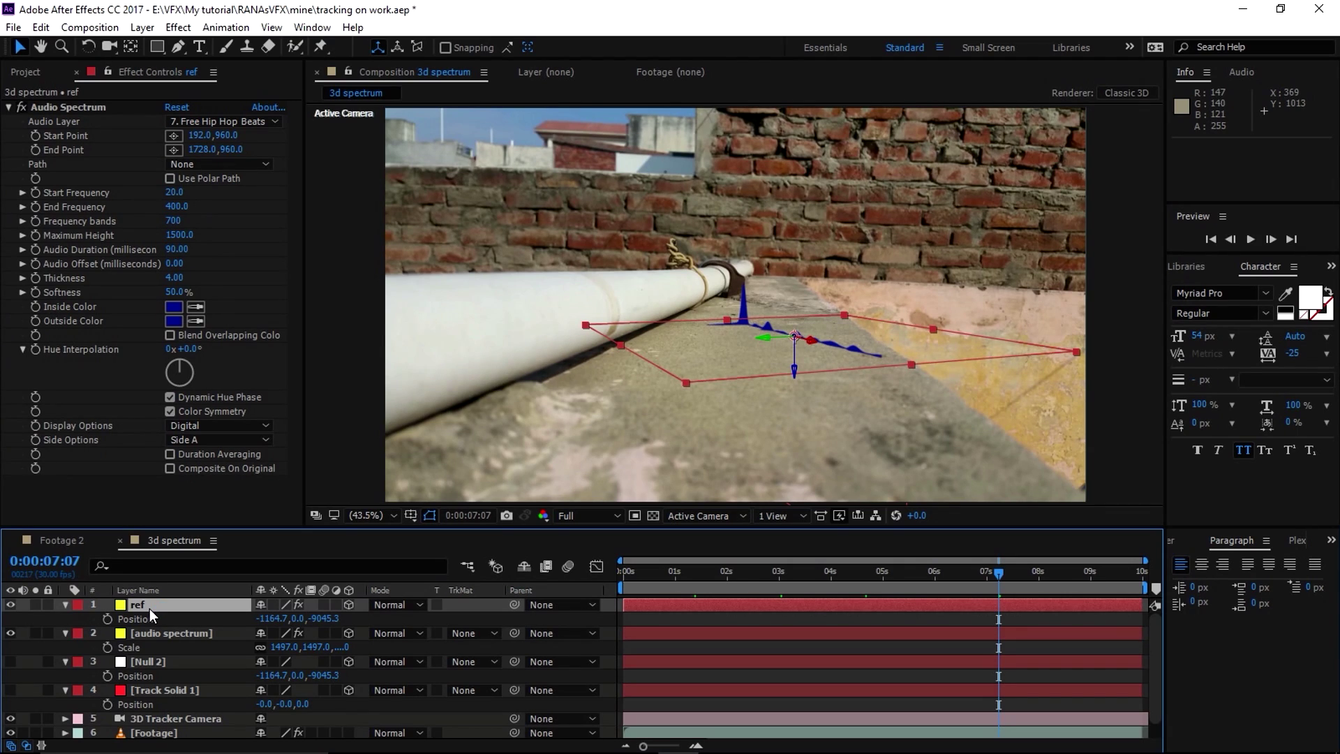
pyautogui.press('t')
pyautogui.click(269, 619)
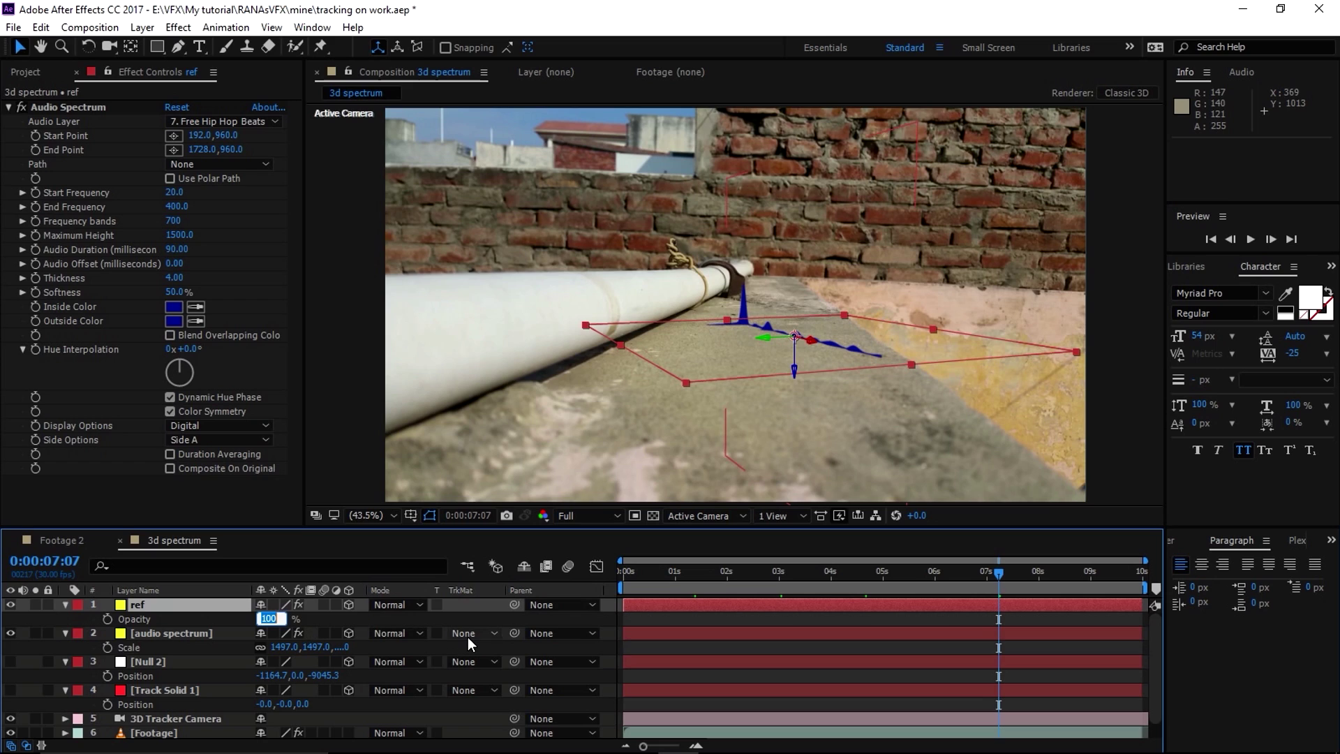
pyautogui.write('80')
pyautogui.press('Return')
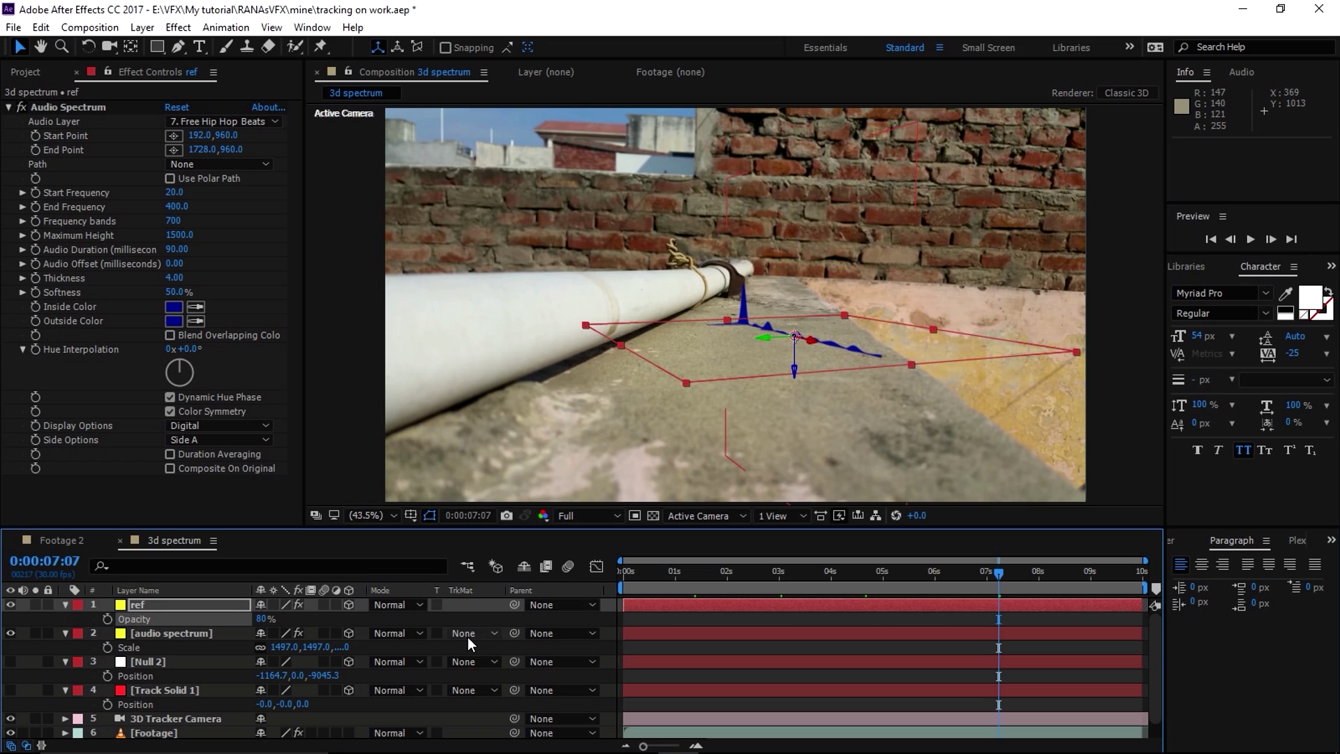
# - Apply Fast Blur to the ref layer with Repeat Edge Pixels on and Blurriness at 90
pyautogui.click(152, 603)
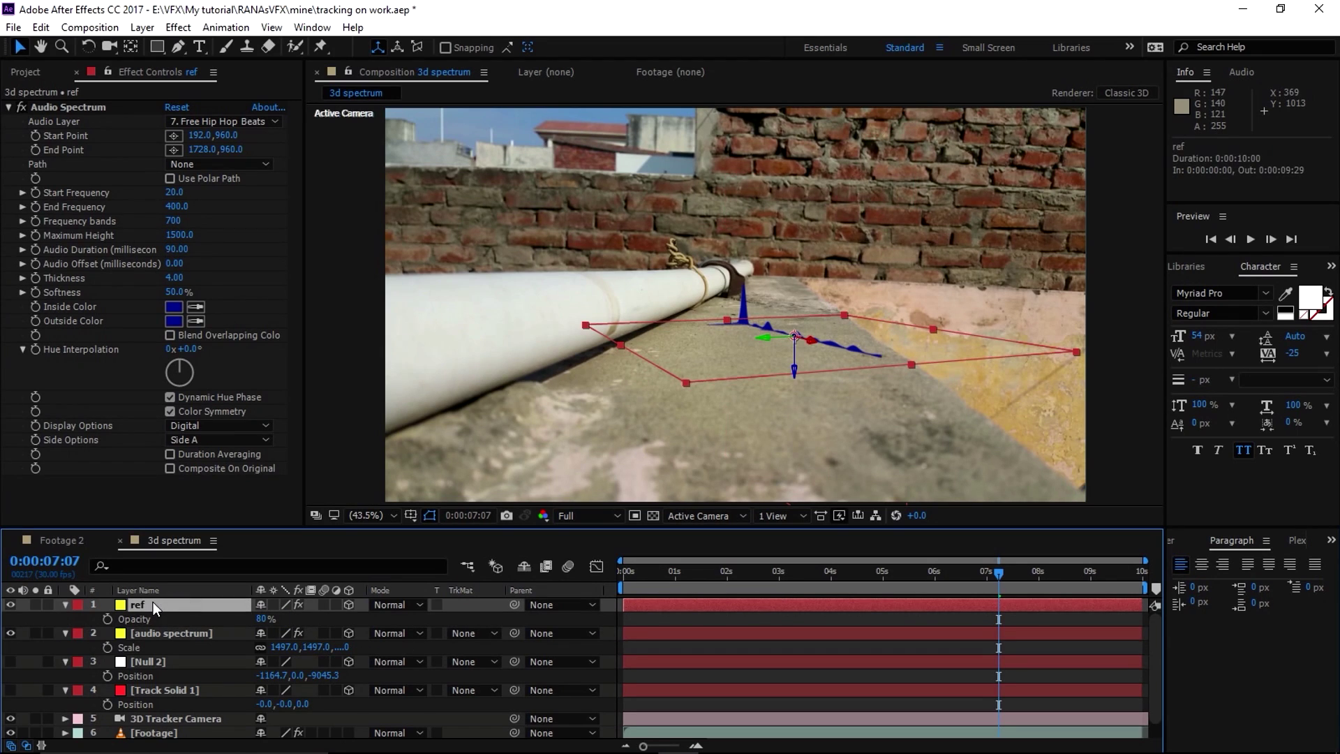
pyautogui.click(178, 26)
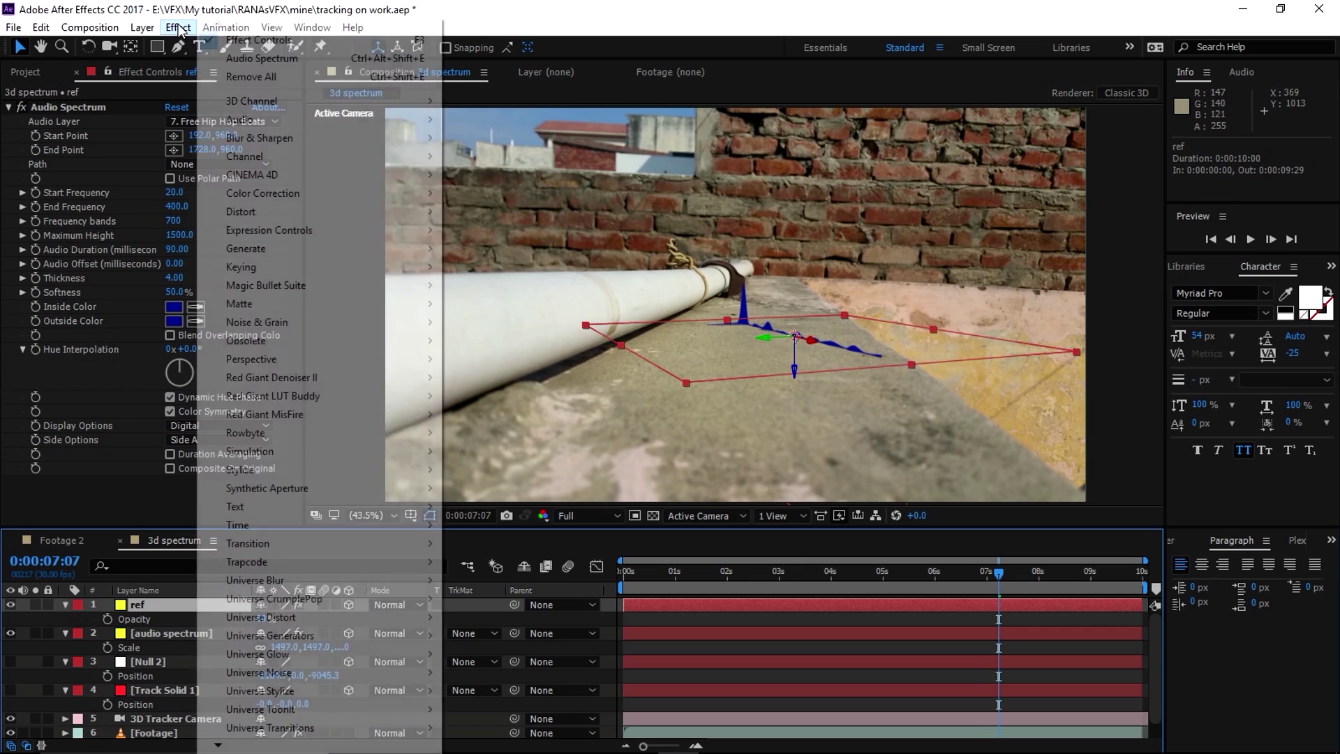
pyautogui.moveTo(268, 340)
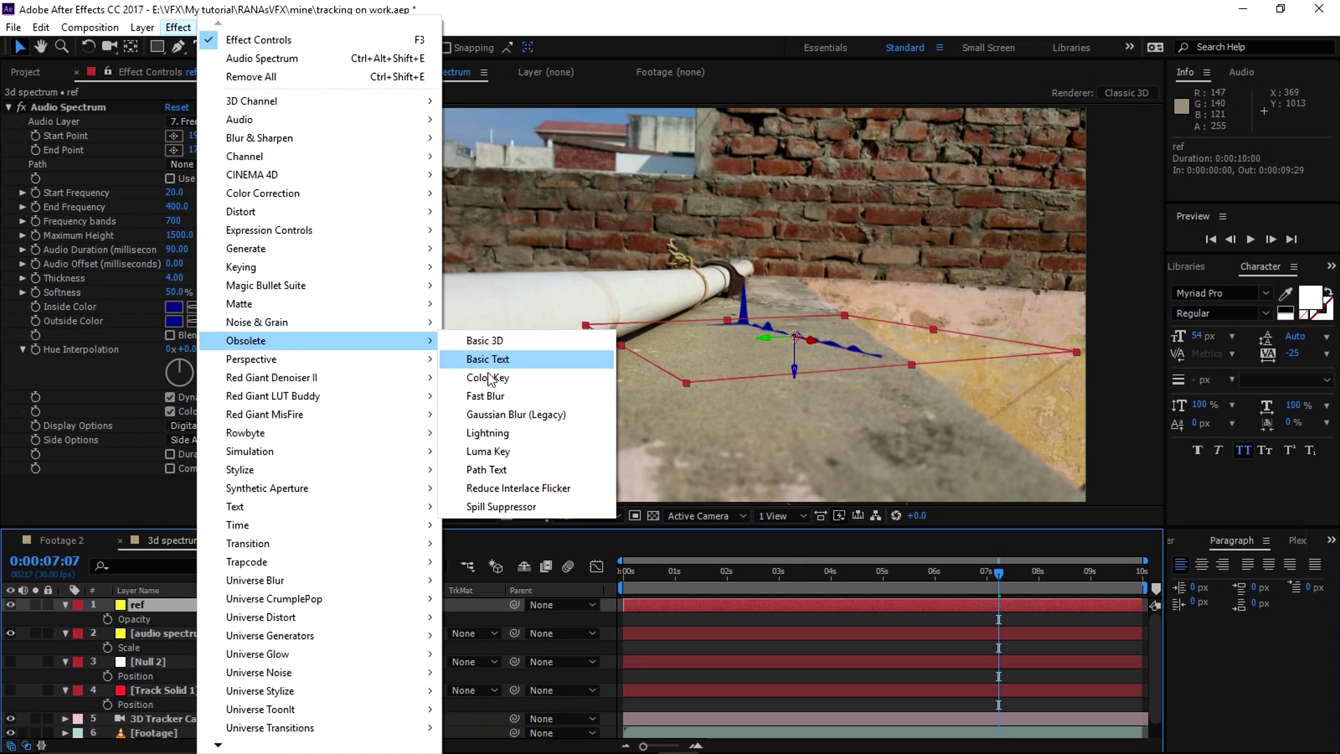
pyautogui.click(486, 396)
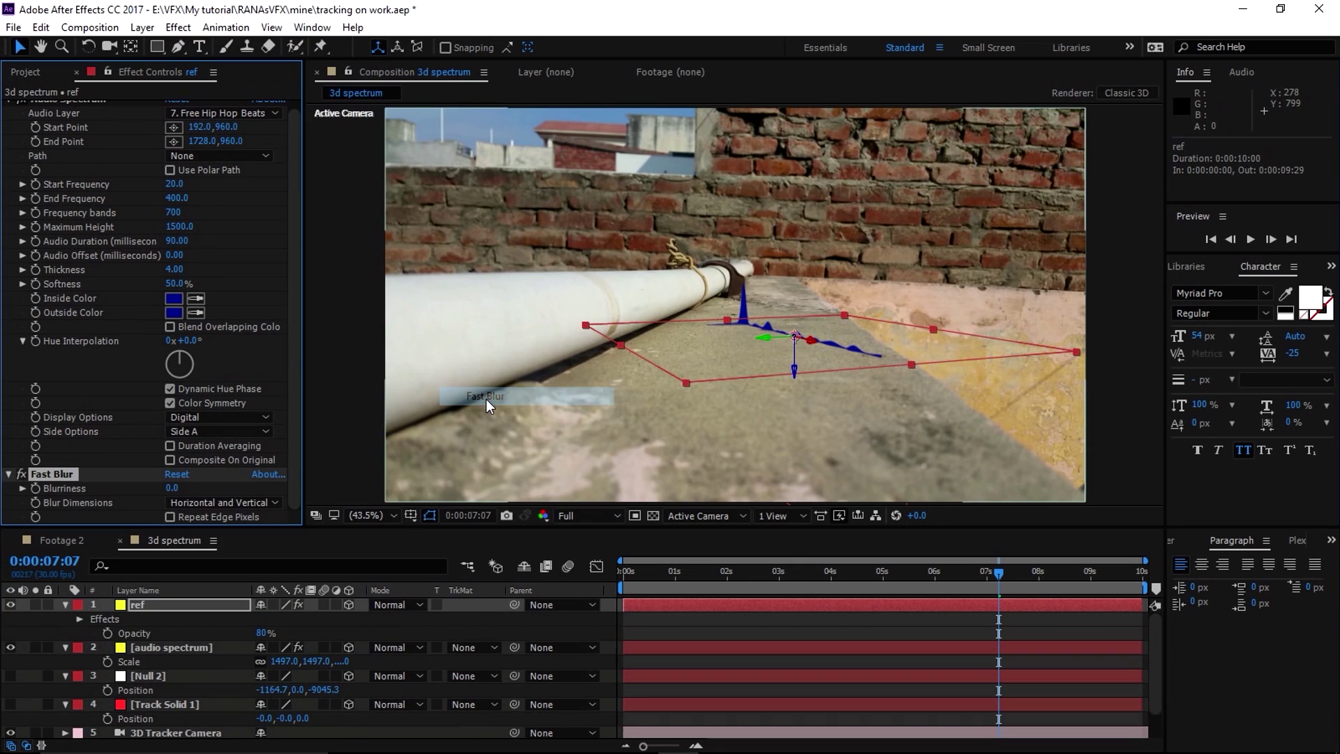
pyautogui.click(172, 516)
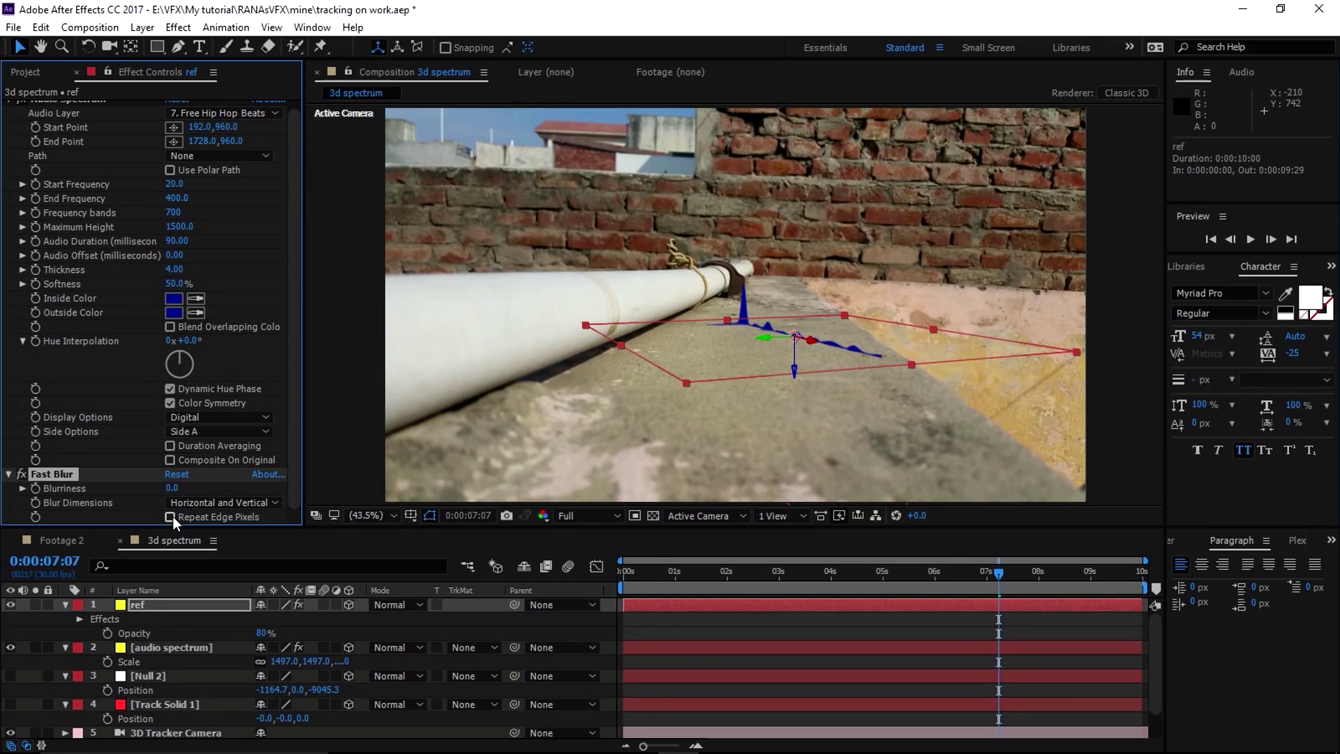
pyautogui.moveTo(172, 488); pyautogui.dragTo(265, 503)
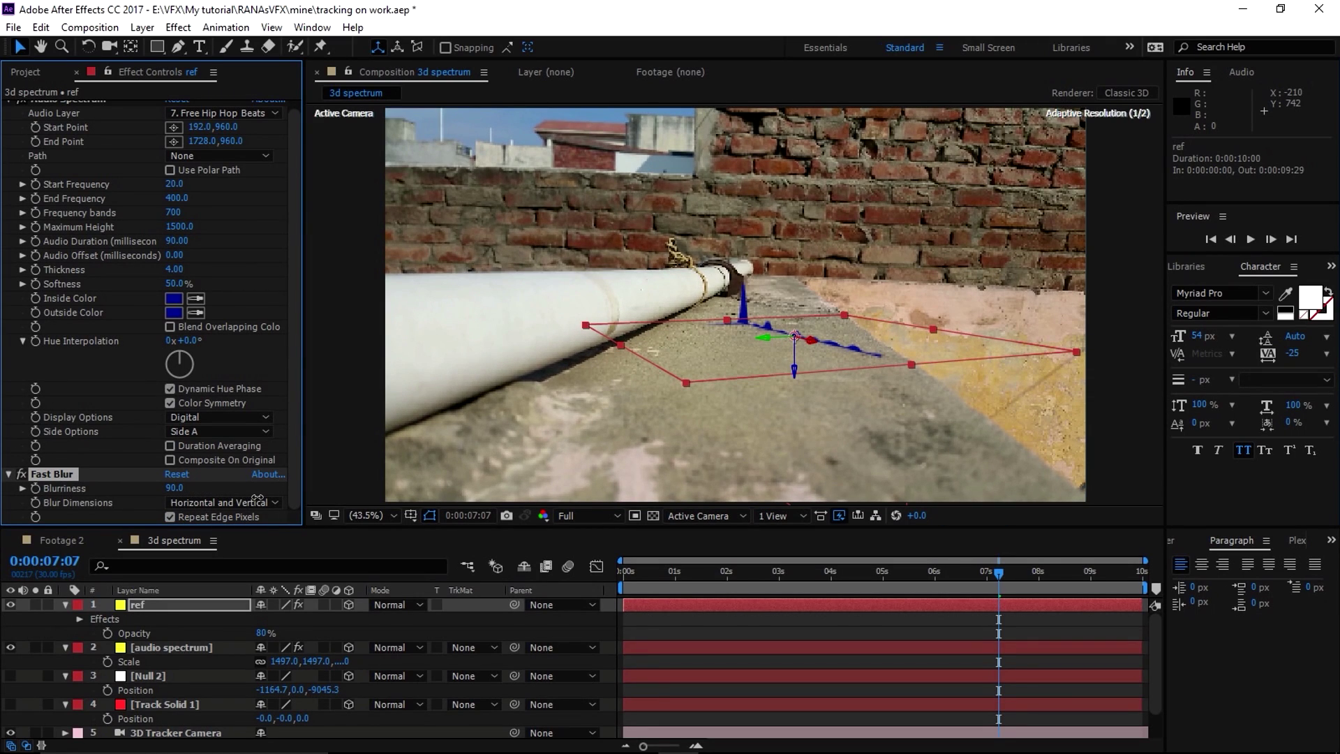
pyautogui.click(412, 366)
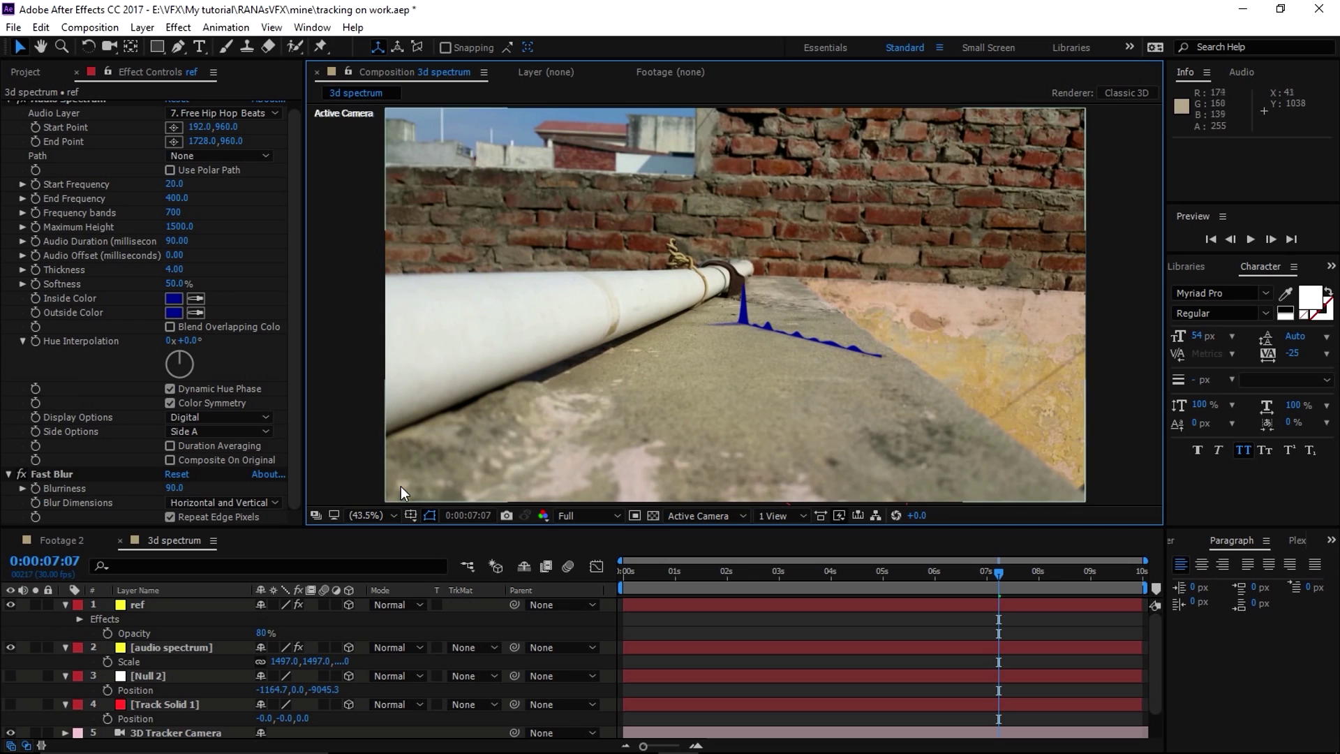
# - Apply Fast Blur to the original audio spectrum layer with Repeat Edge Pixels on and Blurriness at 6
pyautogui.click(157, 650)
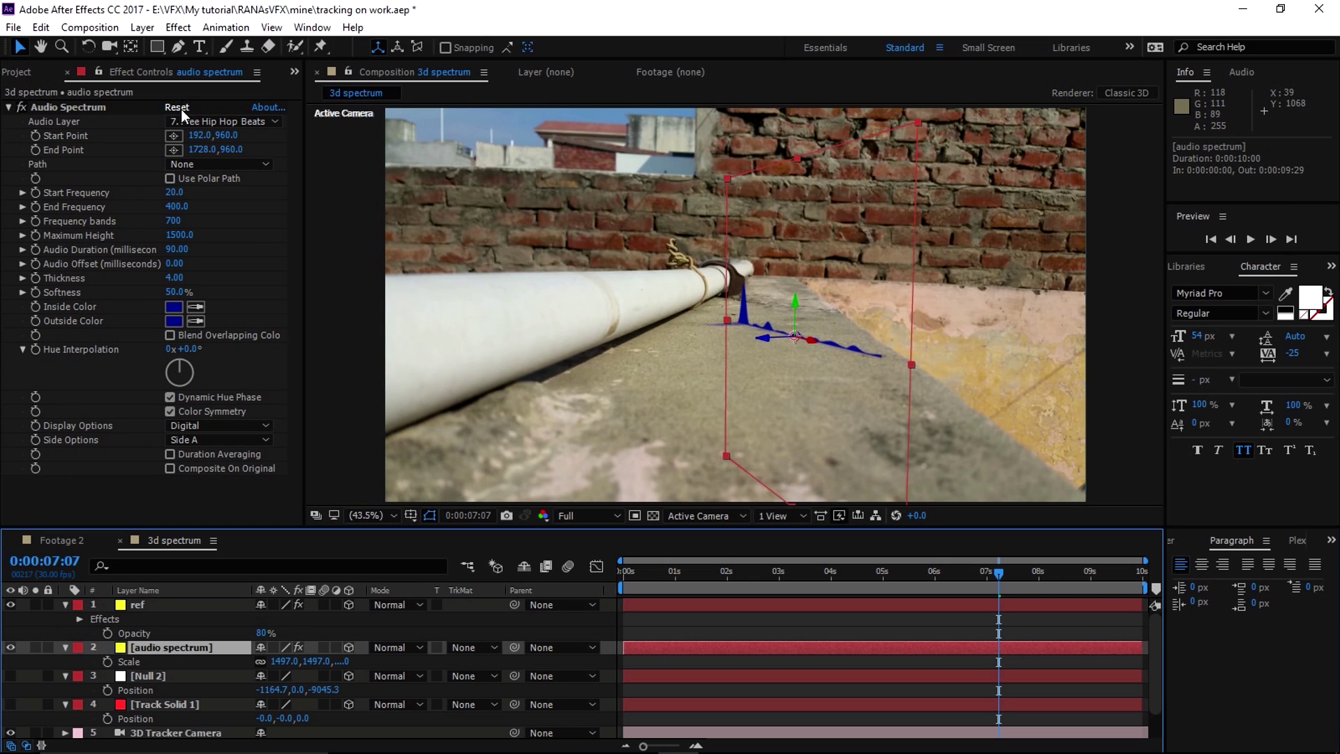
pyautogui.click(178, 28)
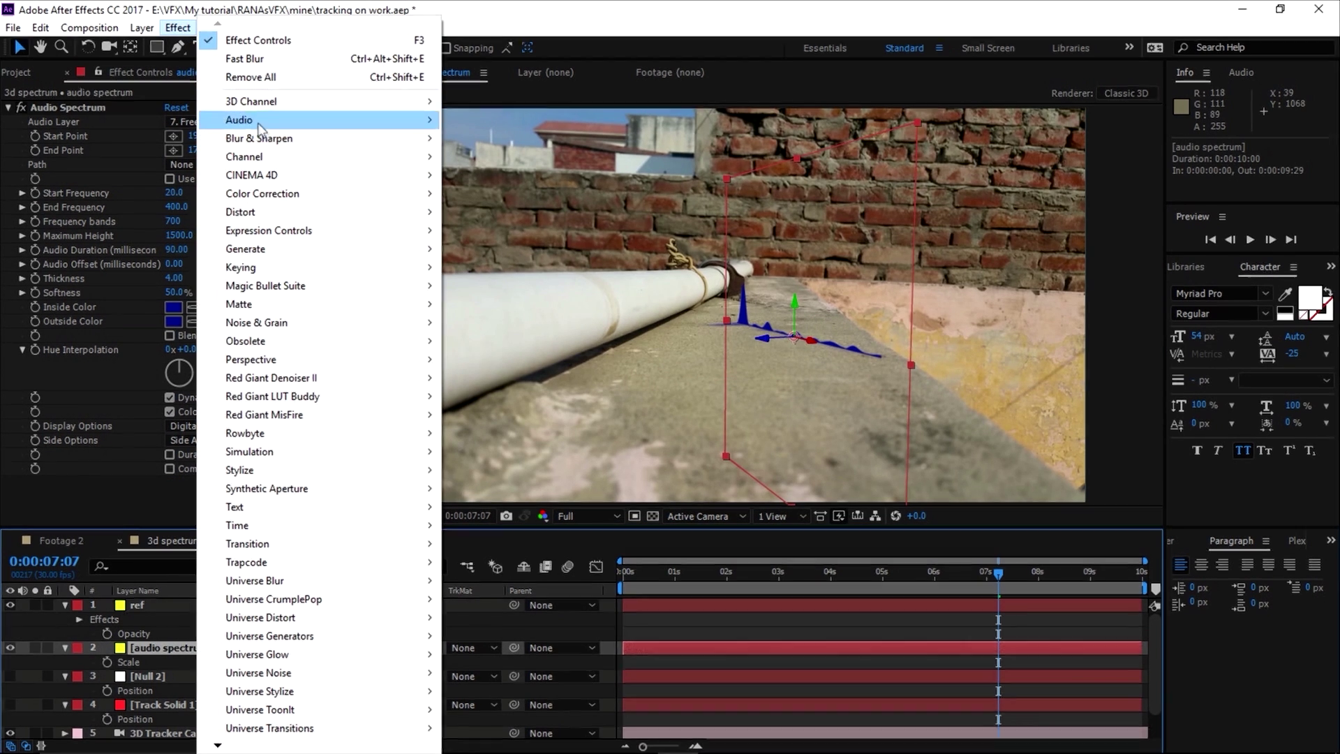
pyautogui.click(245, 59)
pyautogui.click(151, 645)
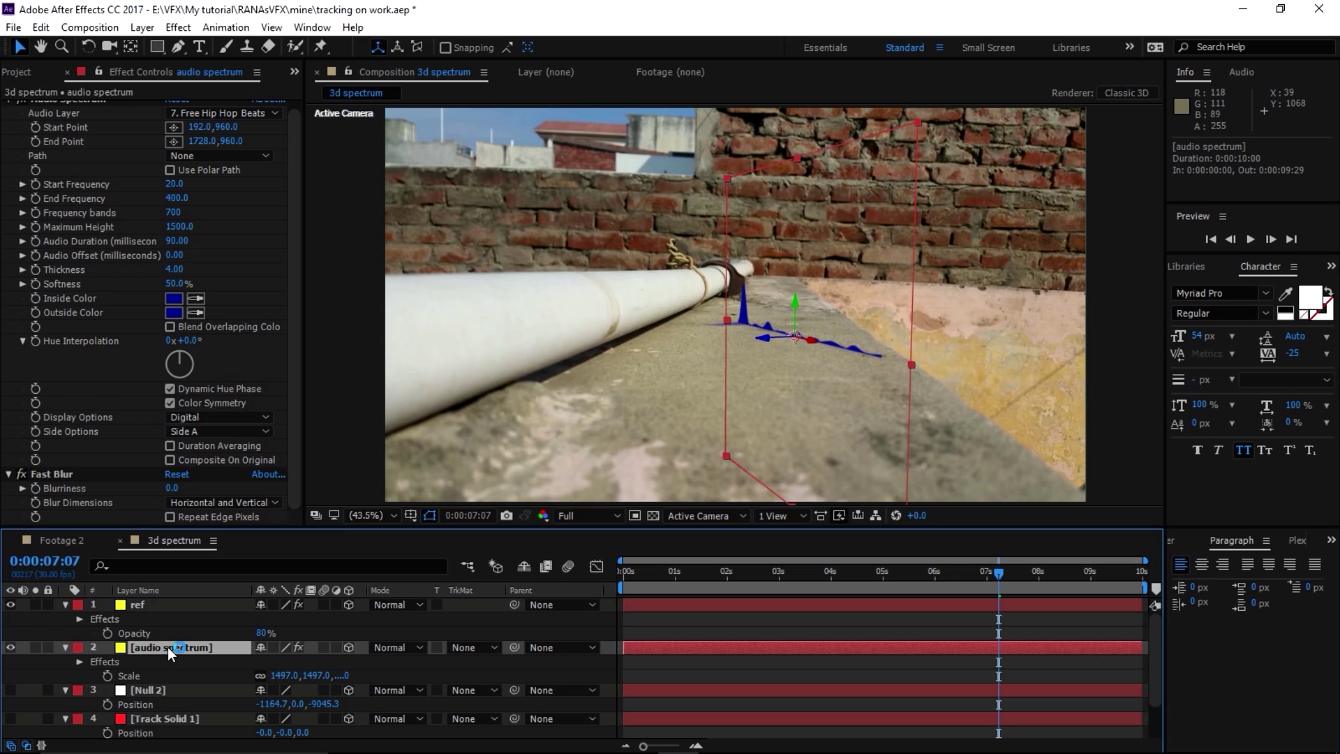
pyautogui.click(168, 516)
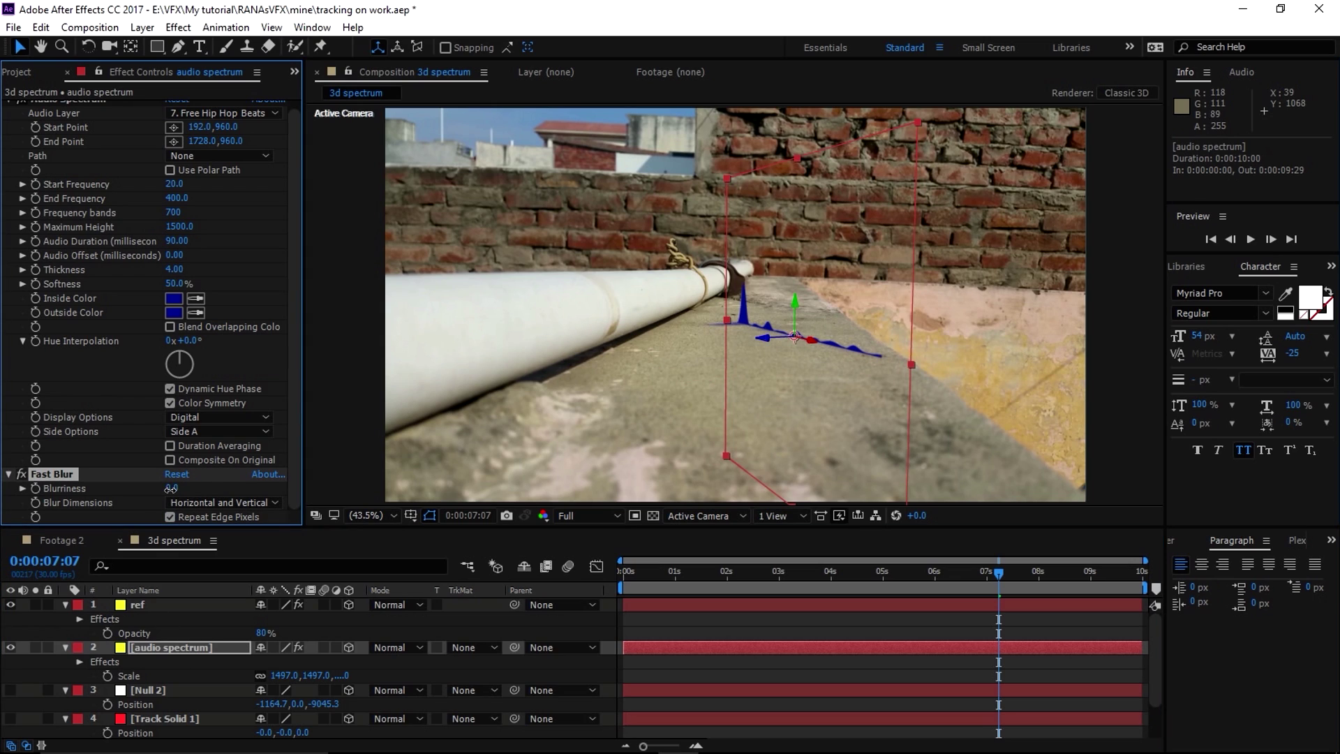
pyautogui.click(171, 489)
pyautogui.write('2')
pyautogui.press('Return')
pyautogui.moveTo(172, 489); pyautogui.dragTo(187, 488)
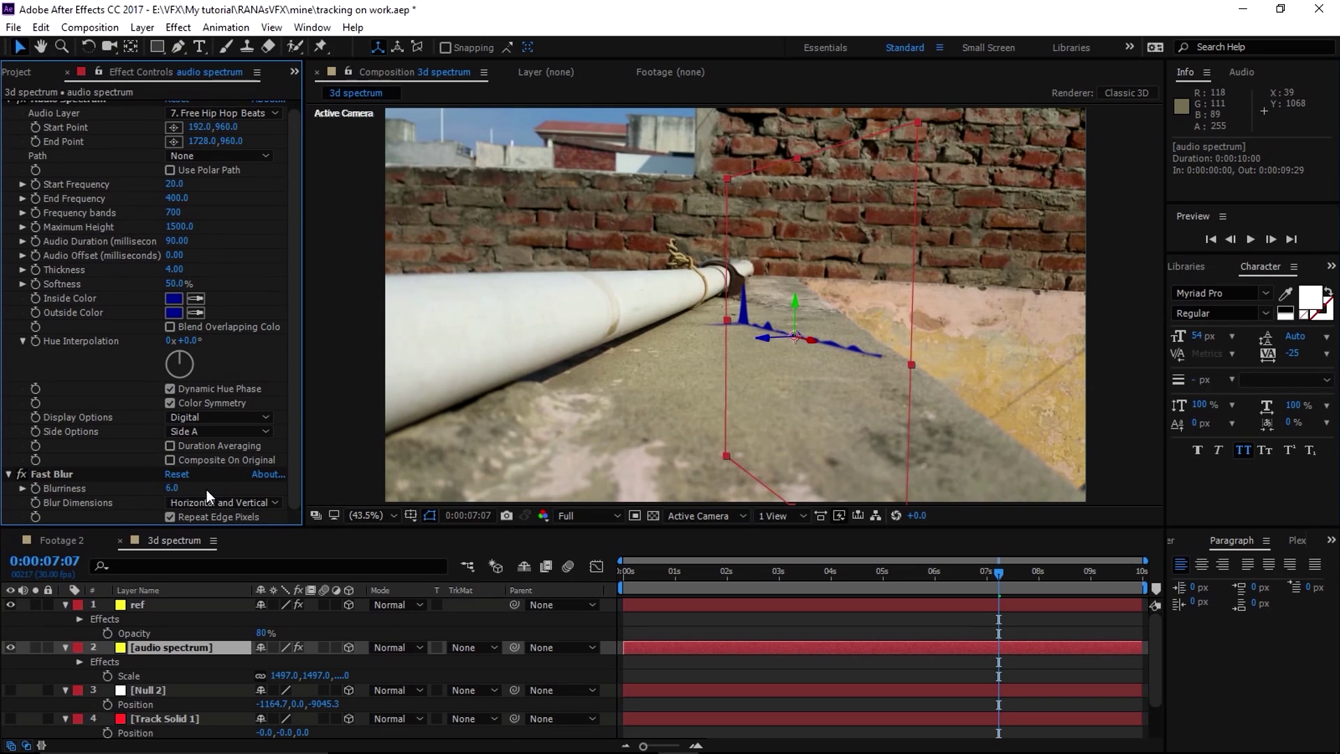
pyautogui.click(49, 622)
# - Set the composition viewer's resolution to Half and enlarge the Preview panel to show its playback options
pyautogui.click(569, 516)
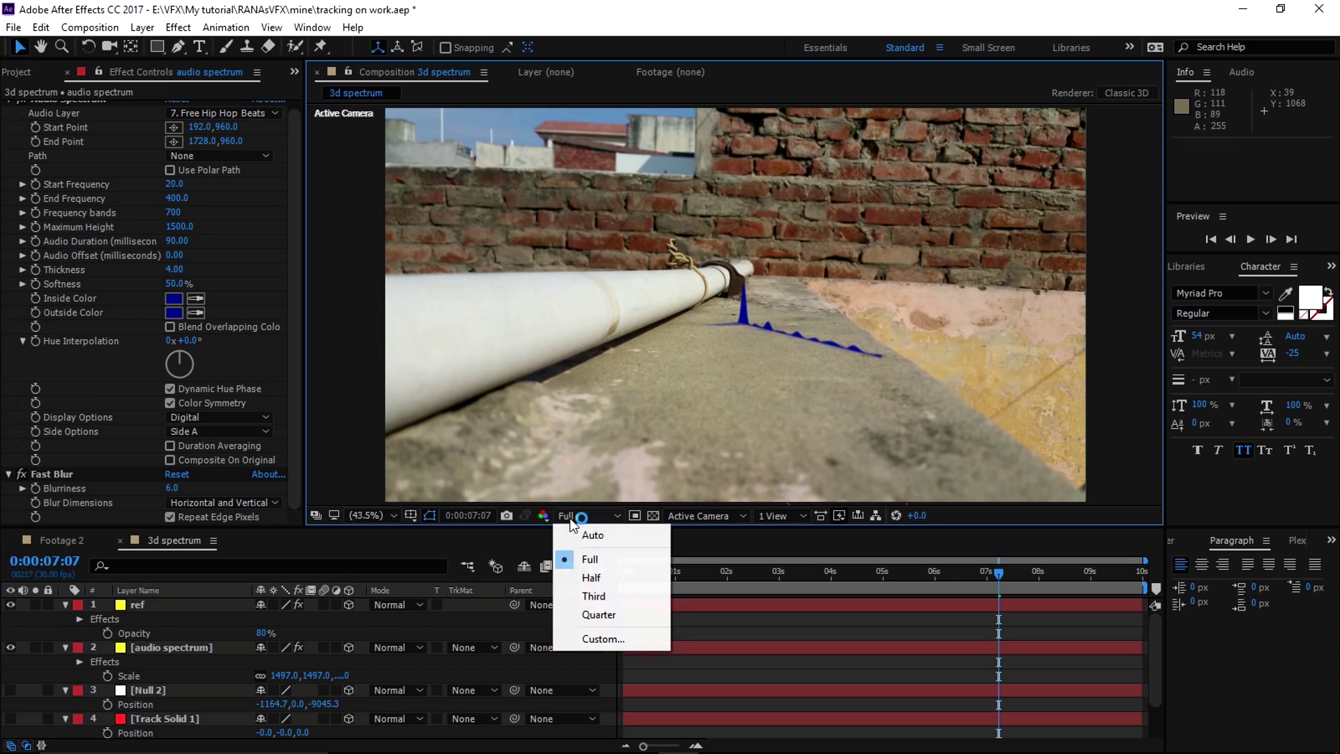
pyautogui.click(595, 577)
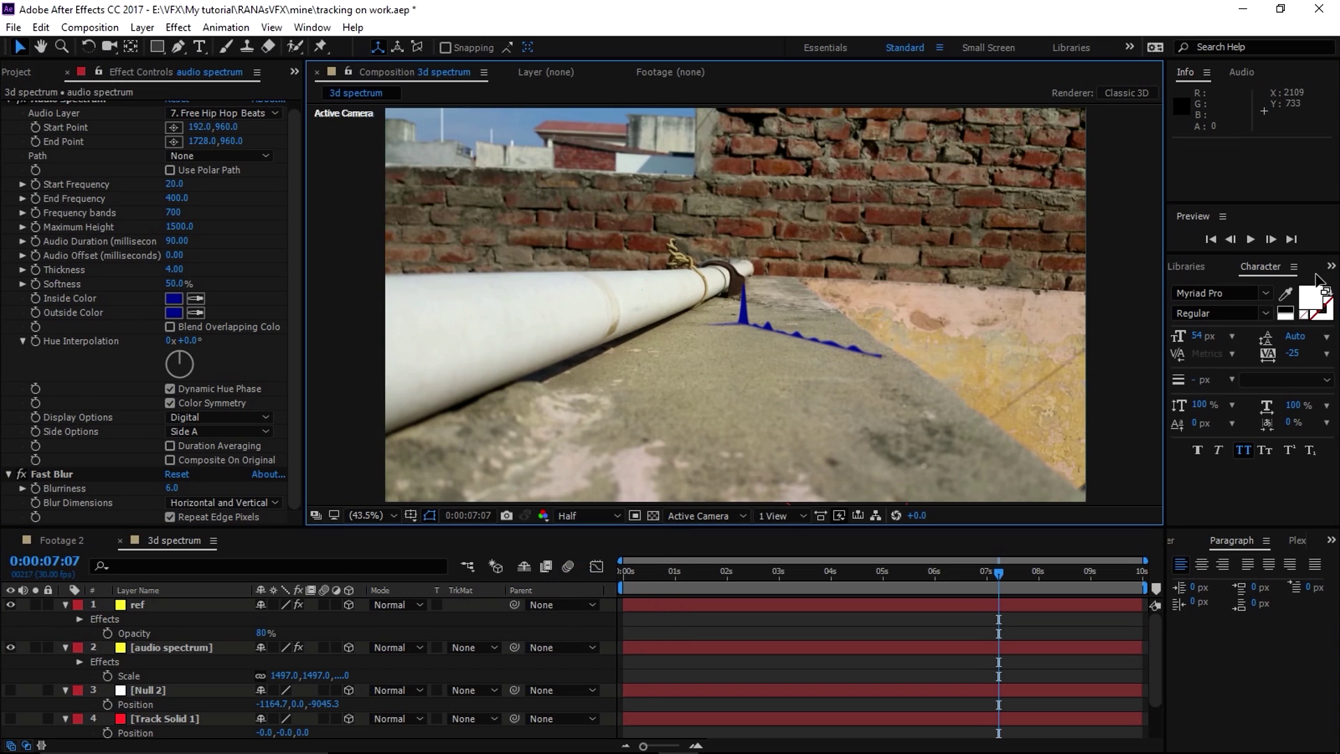
pyautogui.moveTo(1257, 255); pyautogui.dragTo(1275, 457)
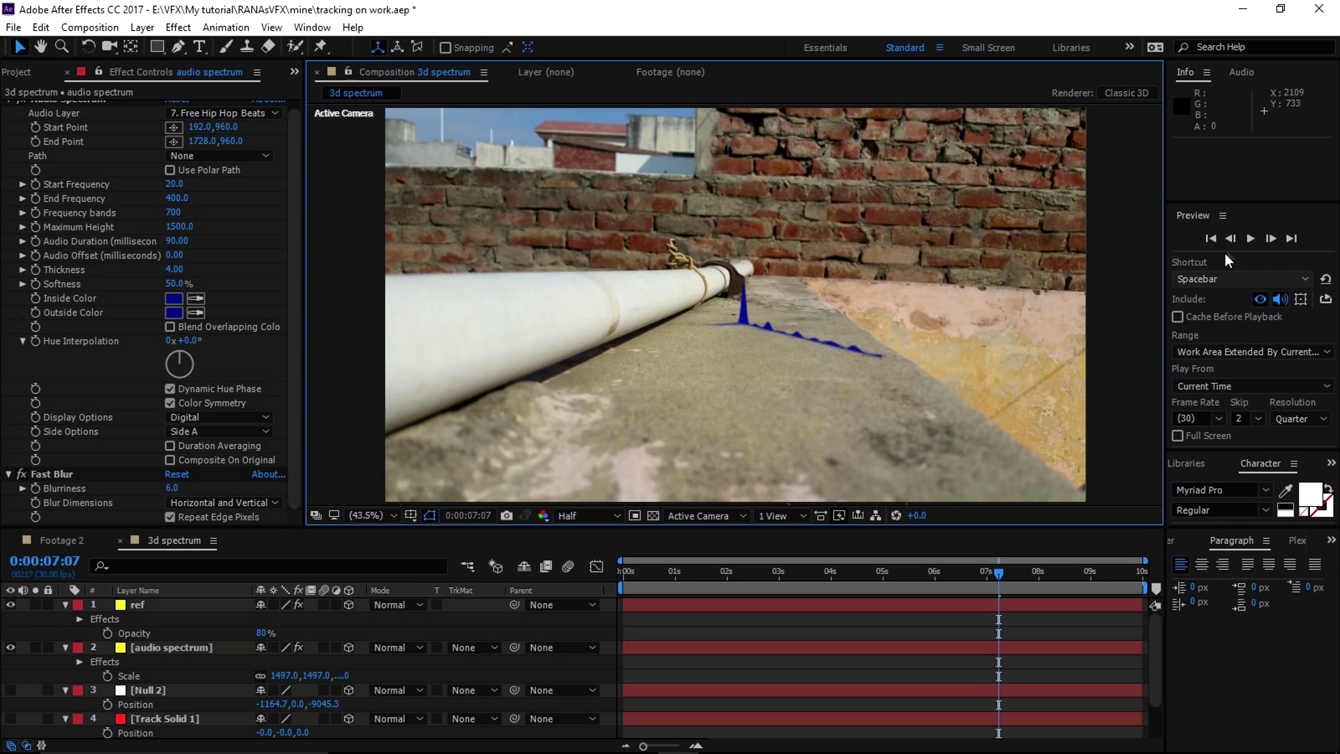
# - Play back the composition to review the blurred spectrums on the ledge, then stop the preview
pyautogui.click(1251, 238)
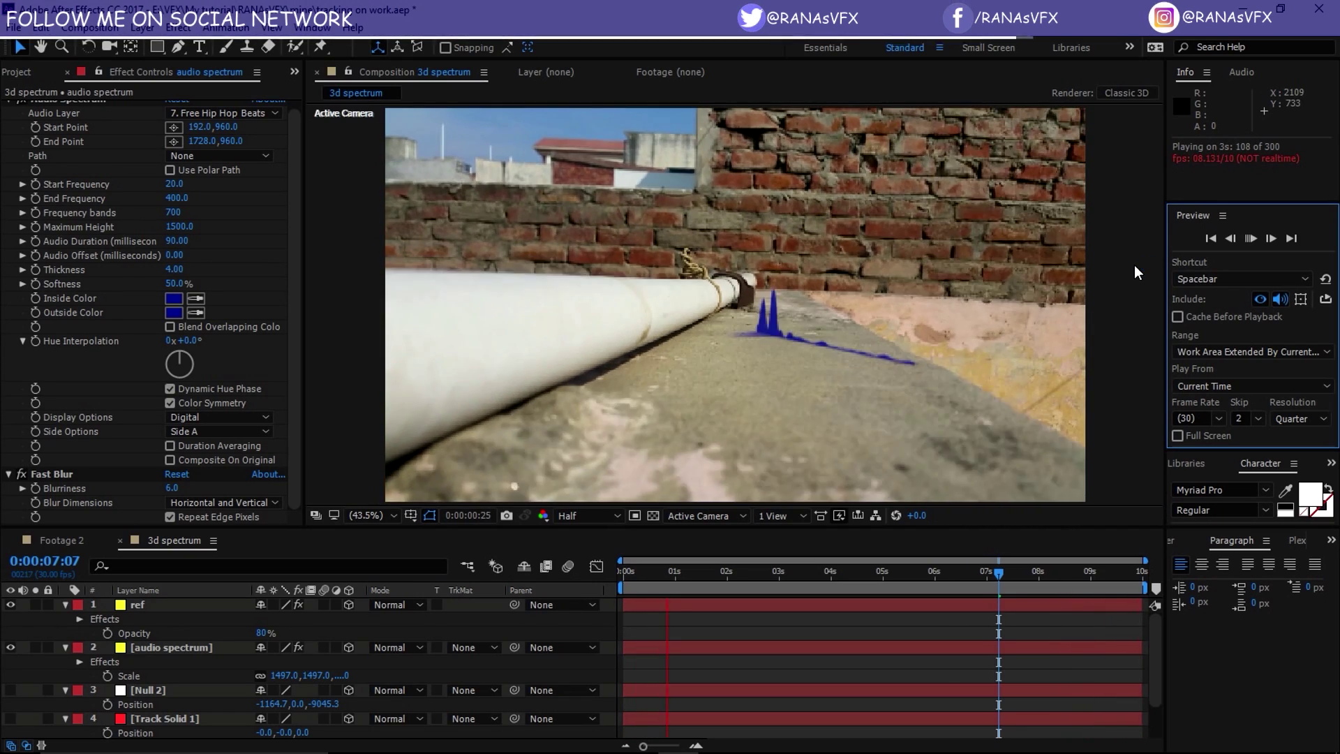
pyautogui.click(1133, 265)
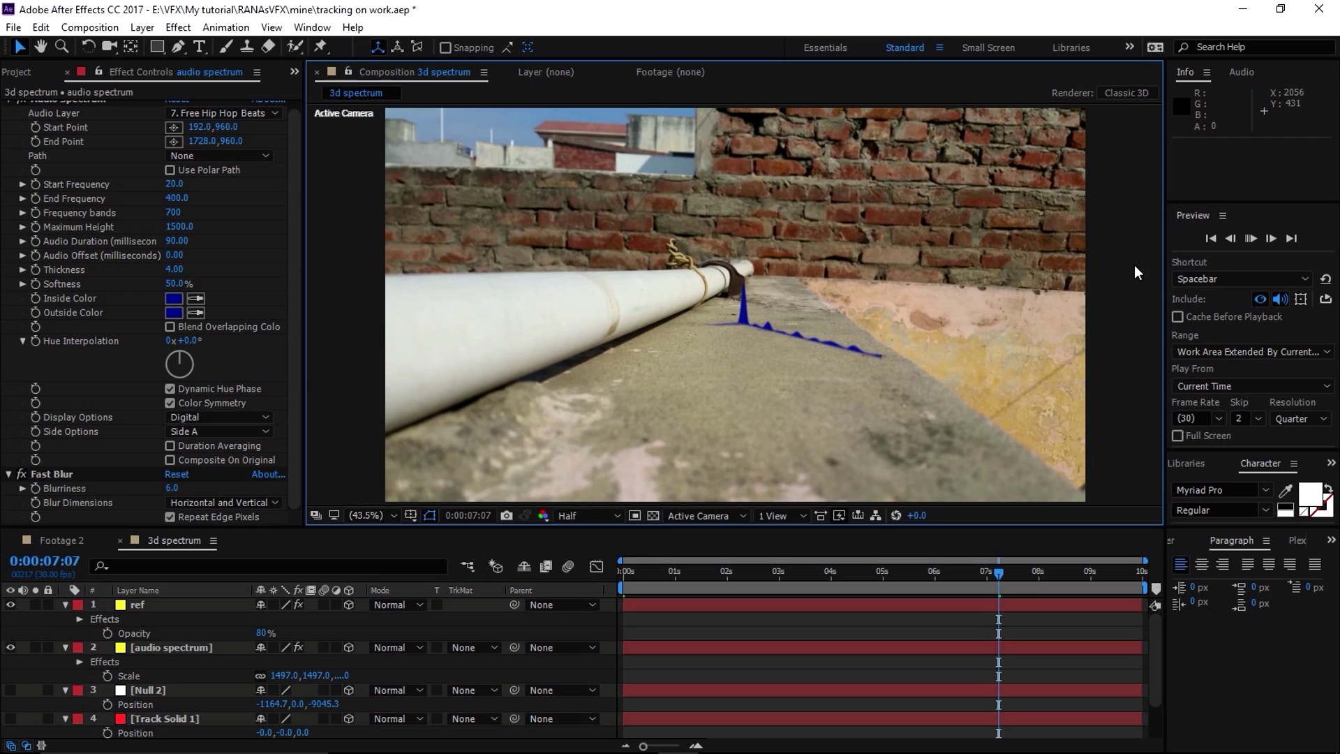
pyautogui.press('space')
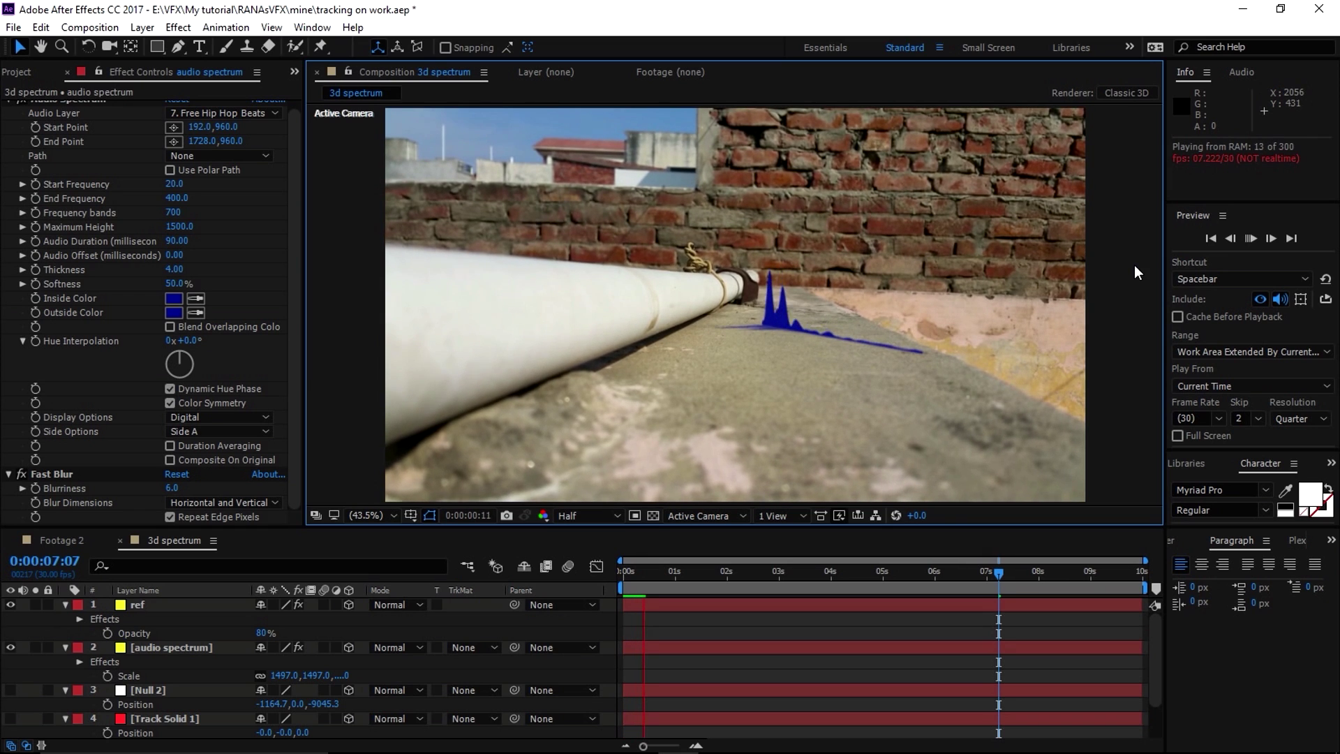
pyautogui.press('space')
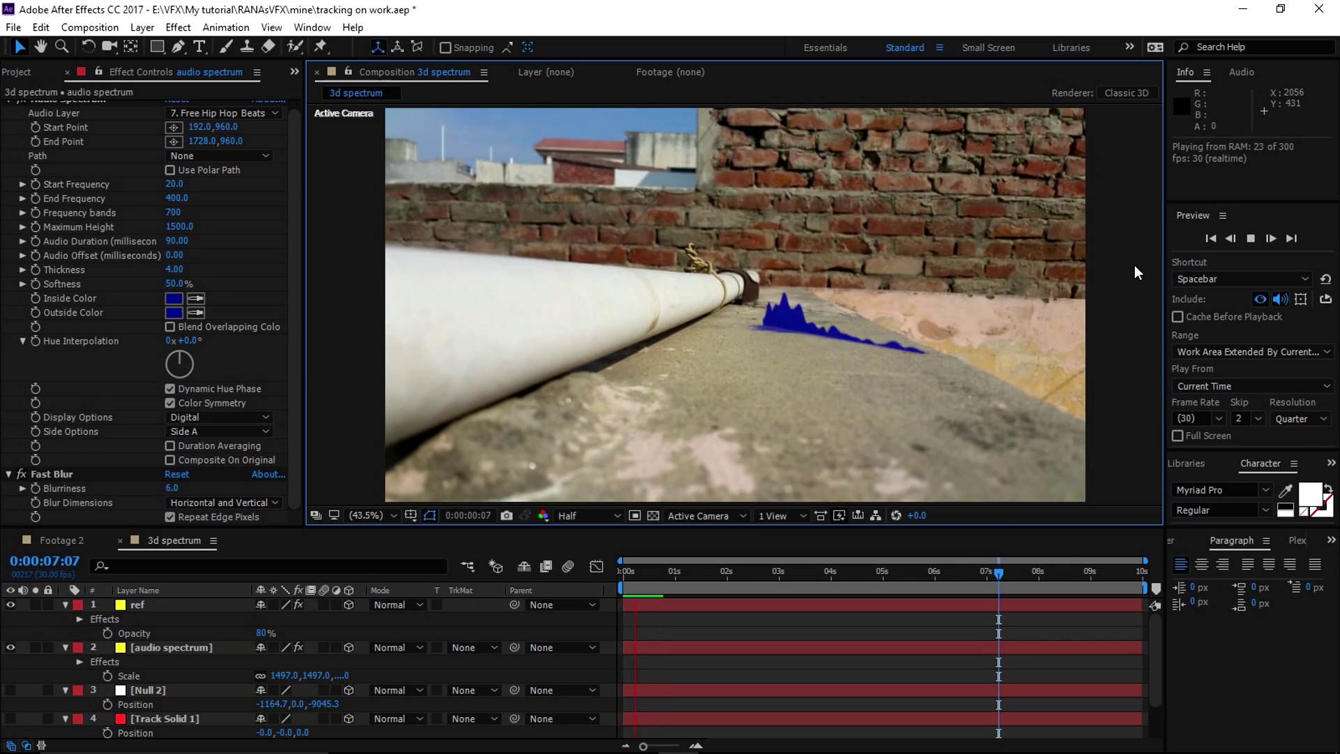
pyautogui.press('space')
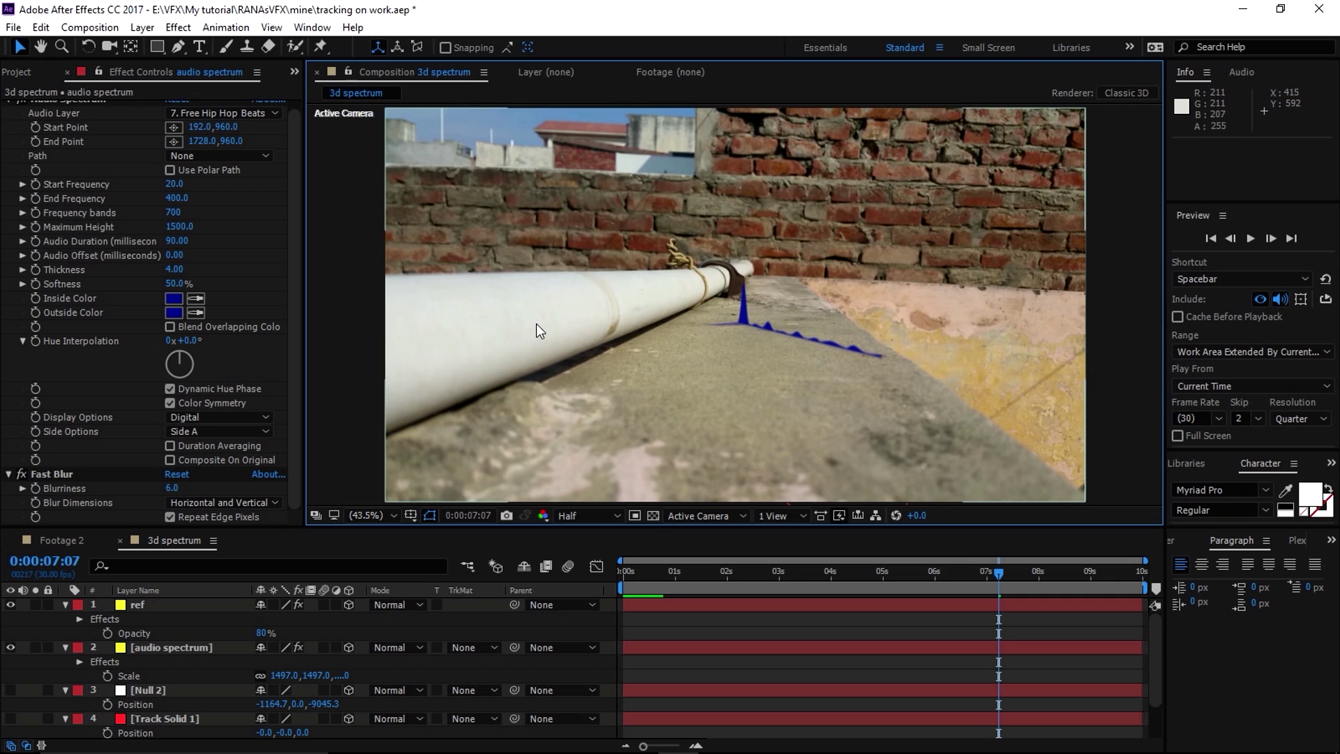
# - Deselect all layers and create a new yellow 1920 × 1920 px solid named audio wave
pyautogui.click(66, 622)
pyautogui.click(28, 623)
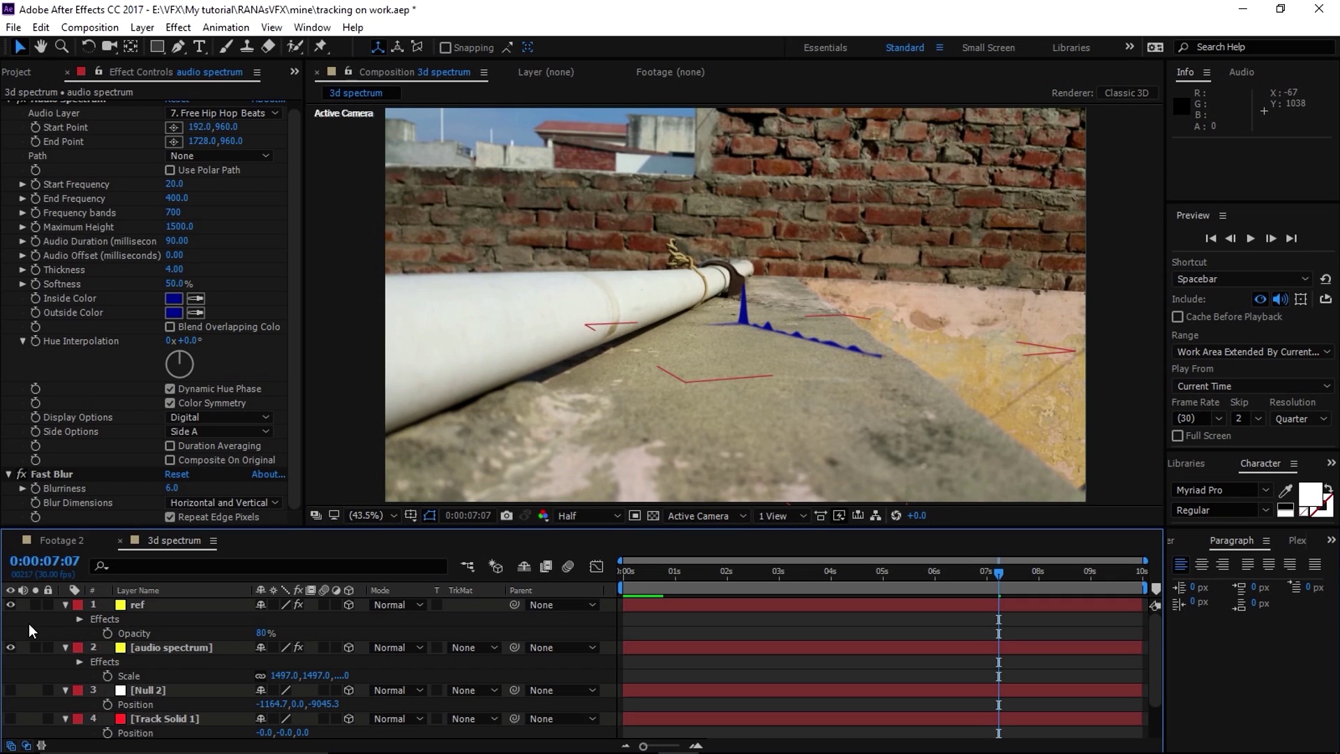
pyautogui.hotkey('ctrl', 'y')
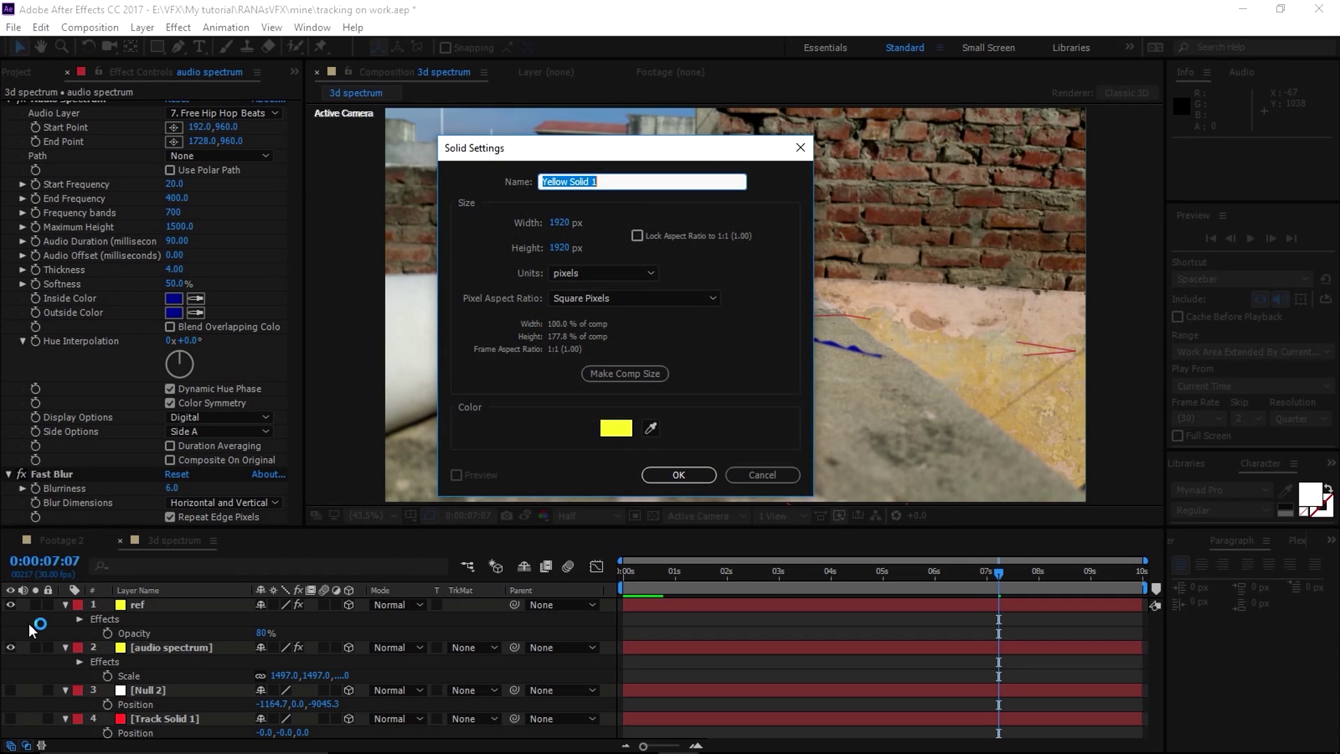
pyautogui.write('audio wave')
pyautogui.press('Return')
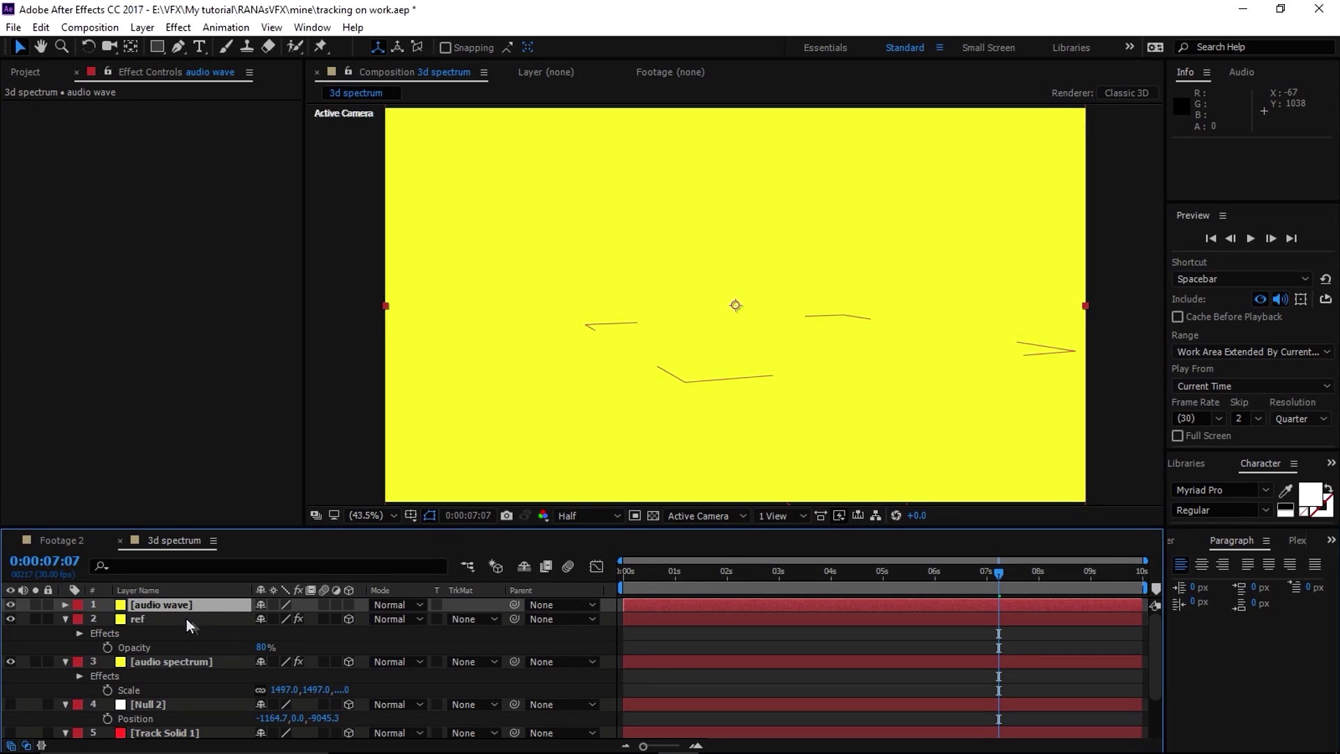
# - Apply the Audio Waveform effect to the audio wave solid
pyautogui.click(167, 27)
pyautogui.moveTo(237, 258)
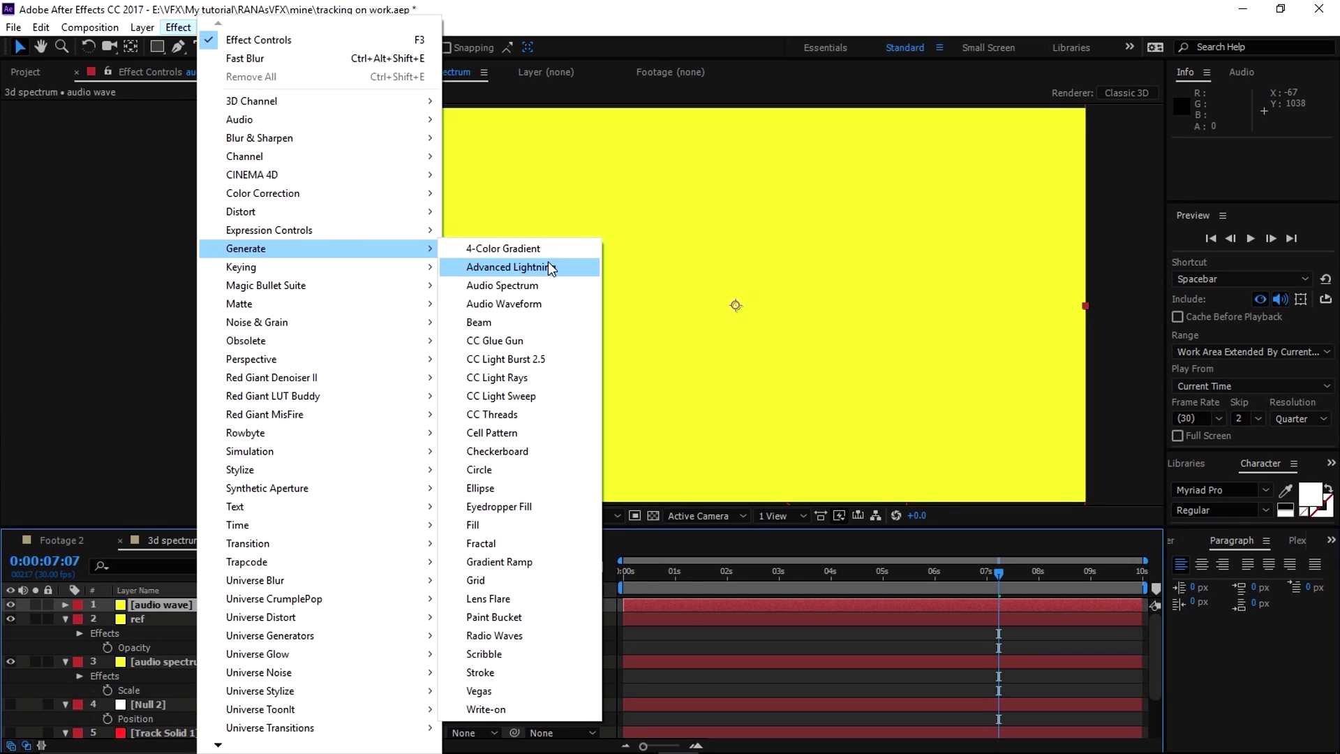
pyautogui.click(538, 311)
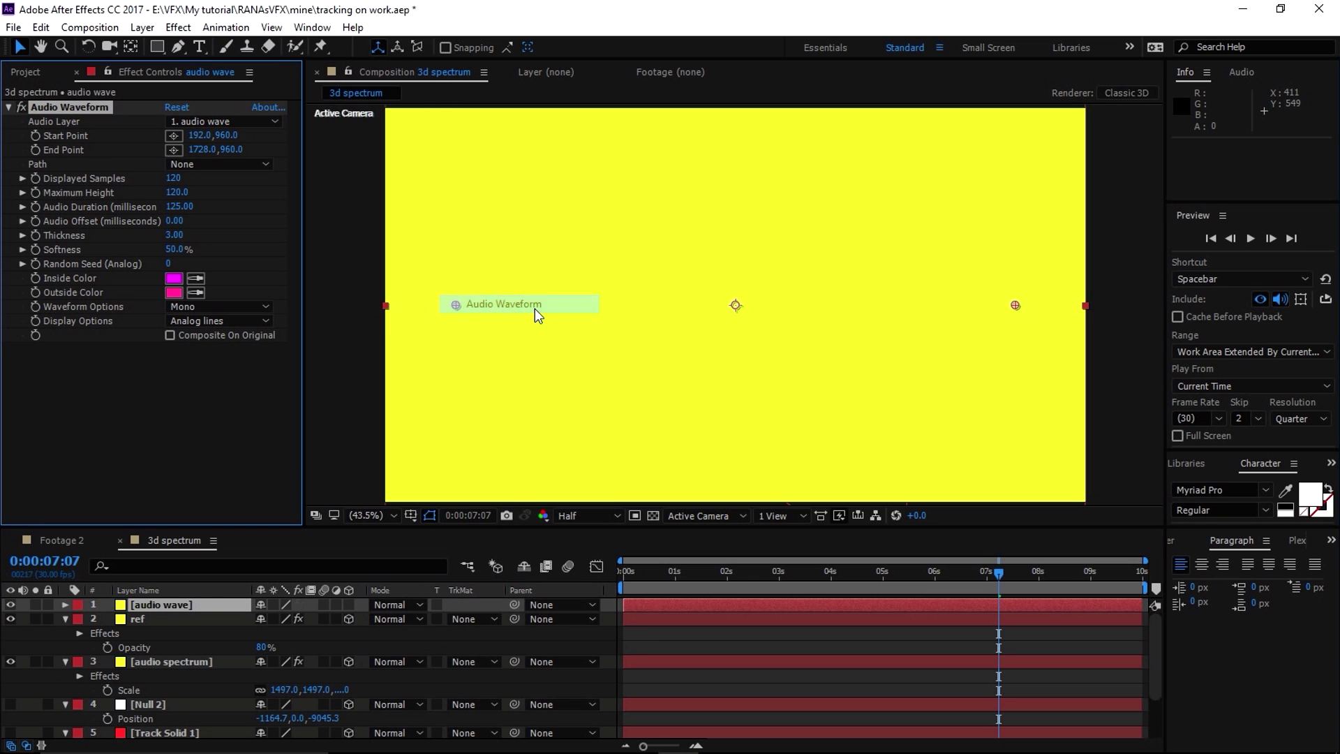
# - Draw a two-point open mask on the audio wave layer along the white pipe, from outside the frame to its far end
pyautogui.click(181, 606)
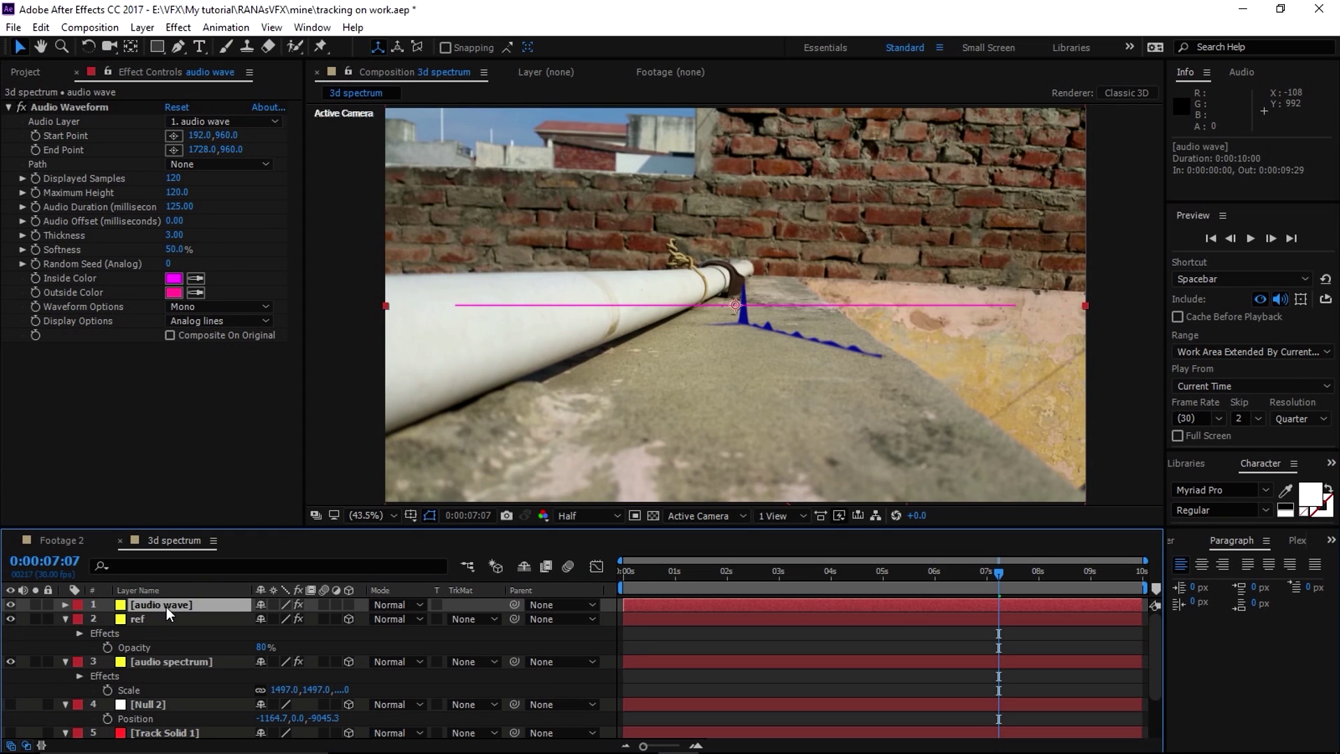
pyautogui.click(176, 48)
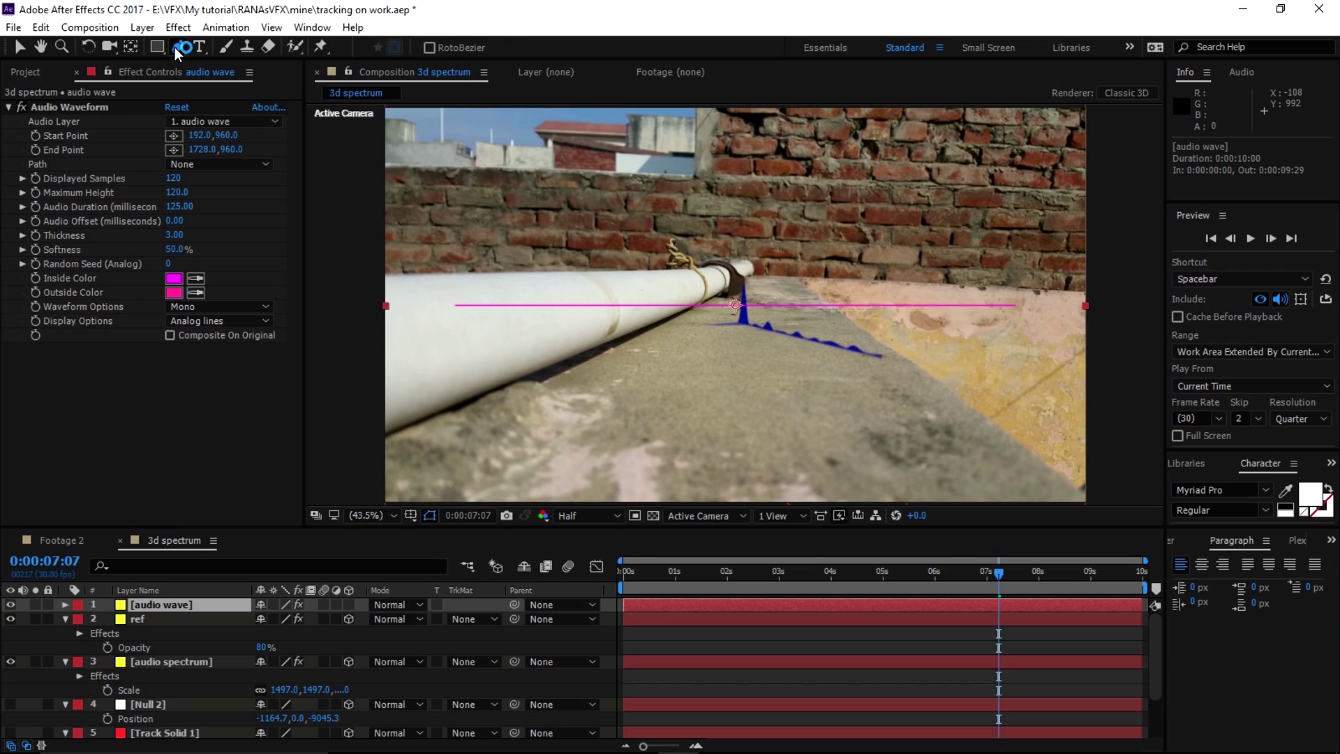
pyautogui.click(354, 360)
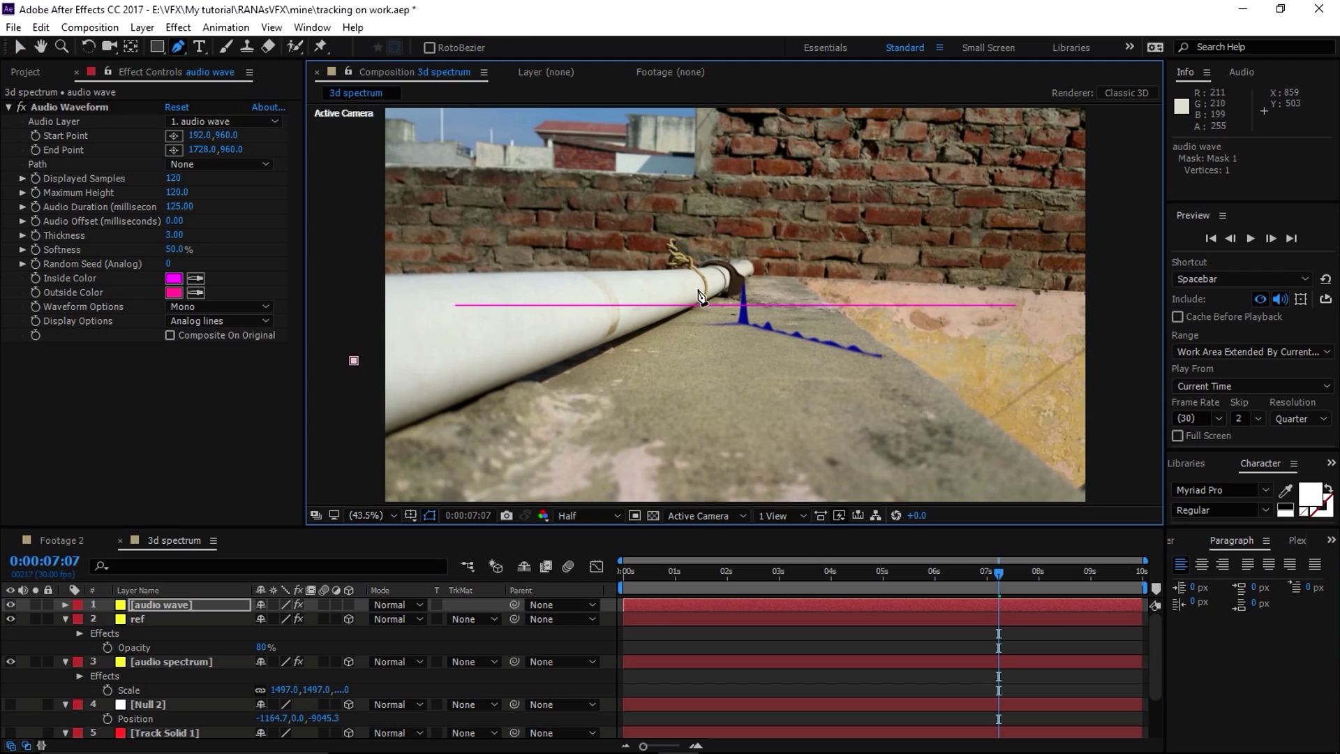
pyautogui.click(703, 283)
pyautogui.click(19, 46)
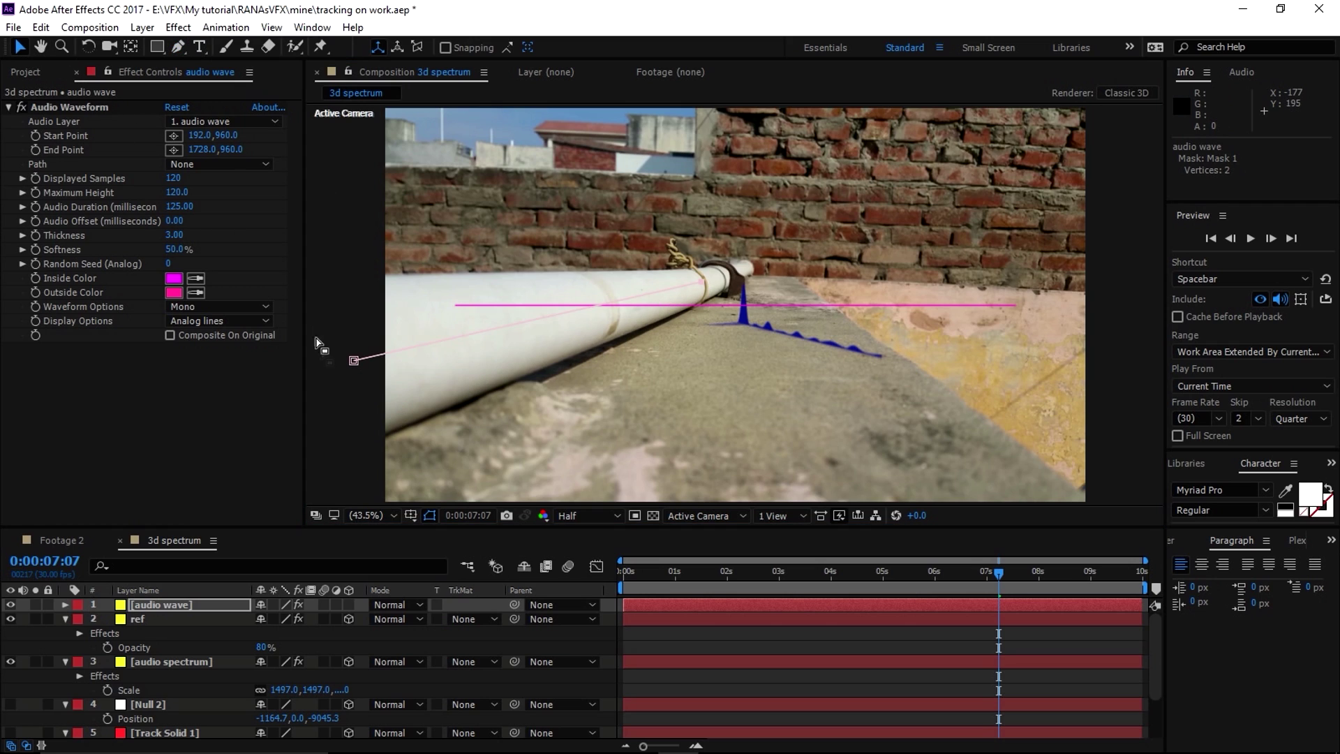
pyautogui.moveTo(354, 360); pyautogui.dragTo(352, 356)
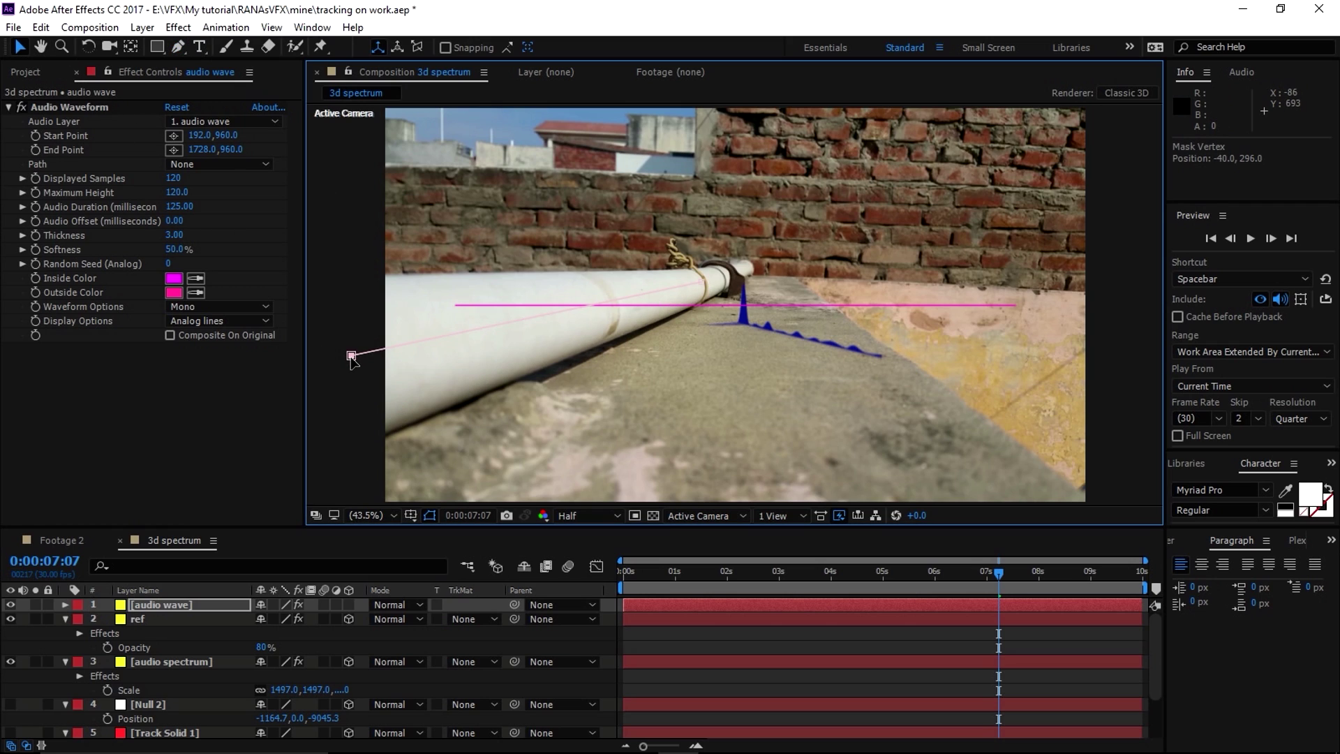
pyautogui.click(702, 287)
pyautogui.moveTo(701, 288); pyautogui.dragTo(608, 305)
# - Set the Audio Waveform's audio layer to the Free Hip Hop Beats MP3 and make the audio wave layer 3D
pyautogui.click(198, 120)
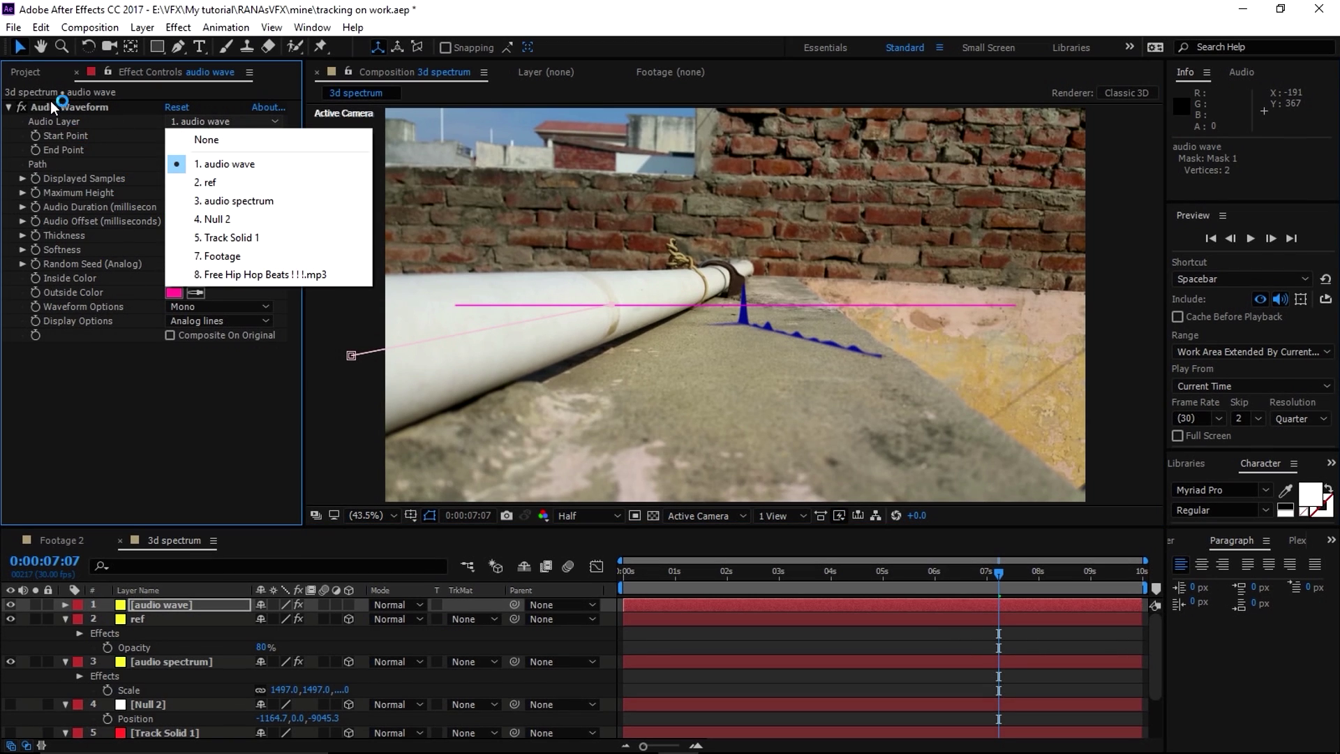
pyautogui.click(248, 279)
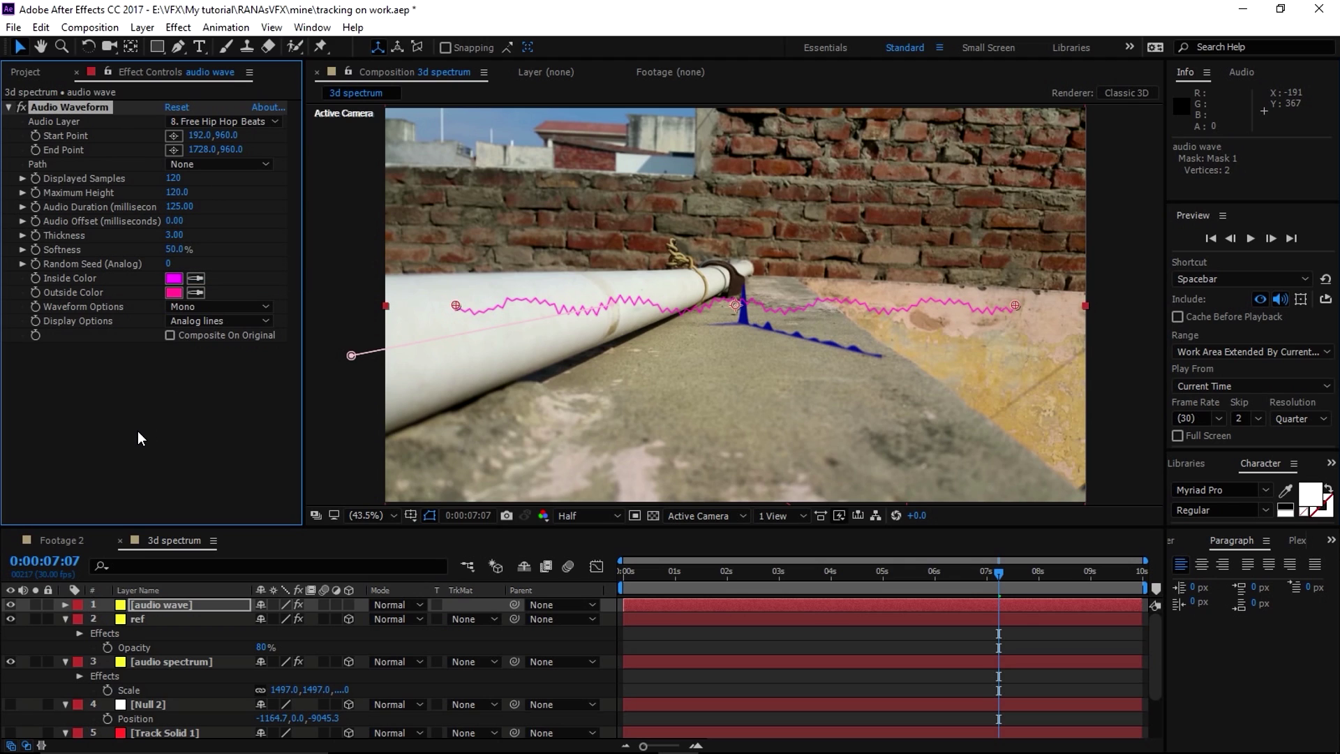
pyautogui.click(238, 604)
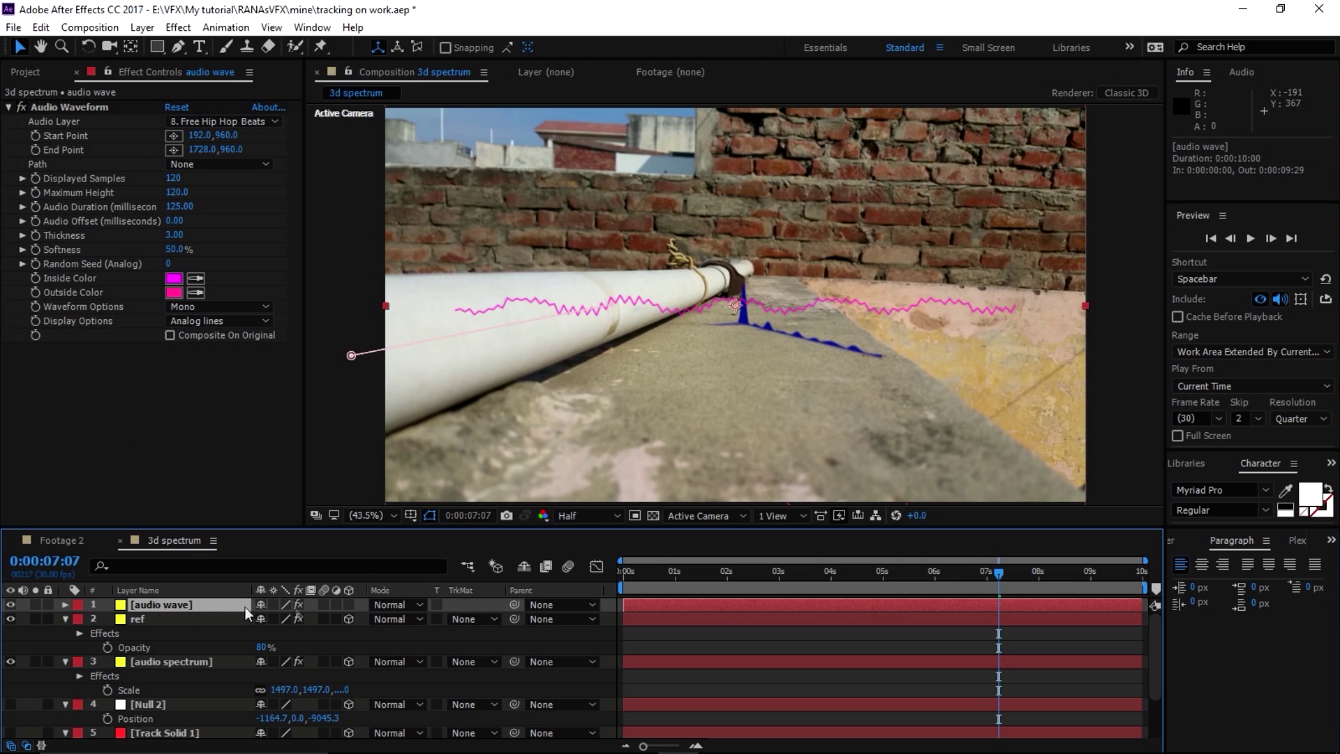
pyautogui.click(349, 604)
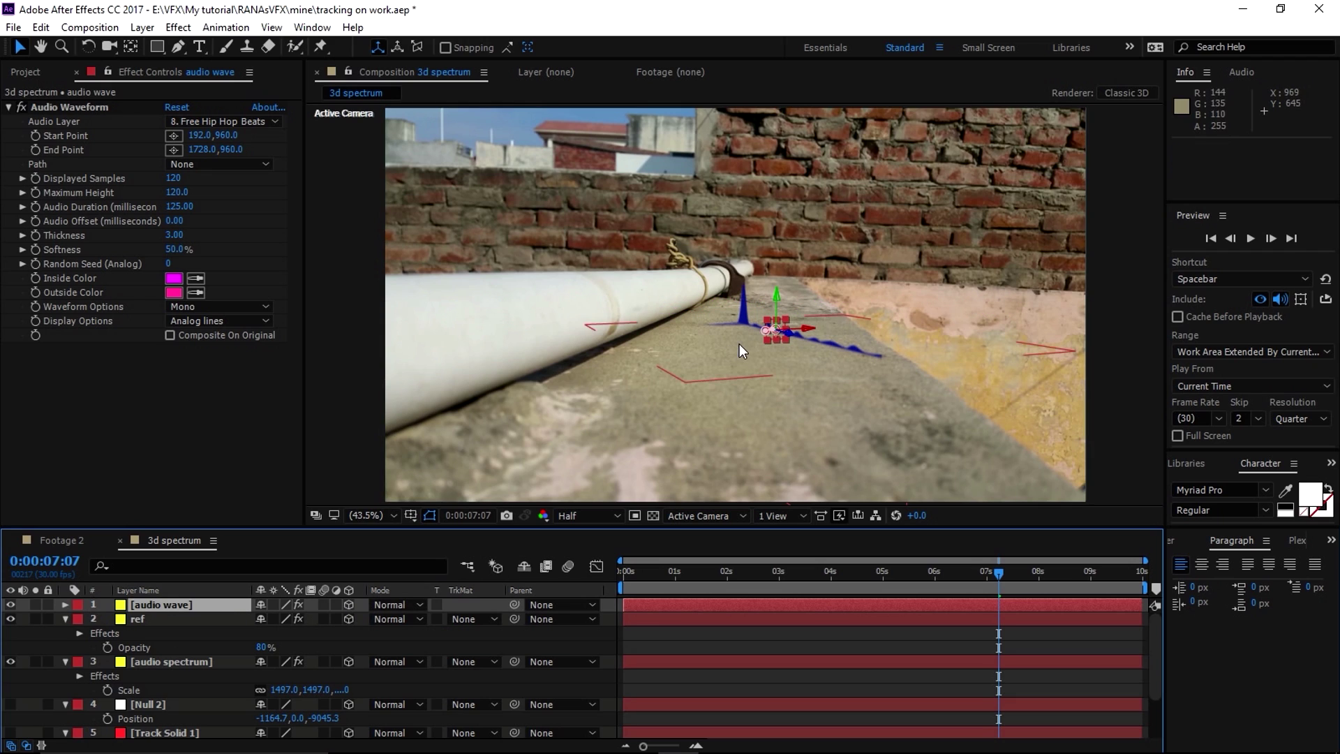
# - At 0:00:00:21, create a solid from three of the Footage layer's 3D camera track points along the pipe's lower edge
pyautogui.scroll(-2, 173, 628)
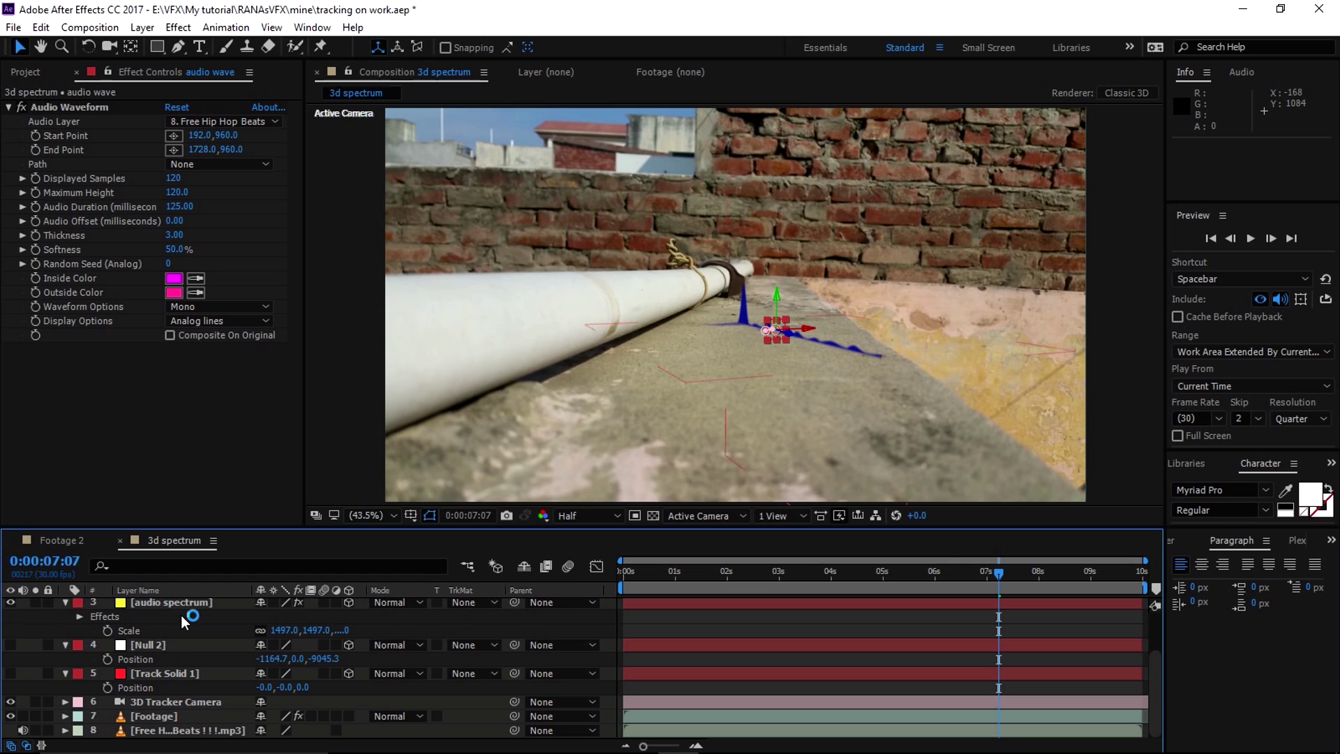
pyautogui.click(153, 716)
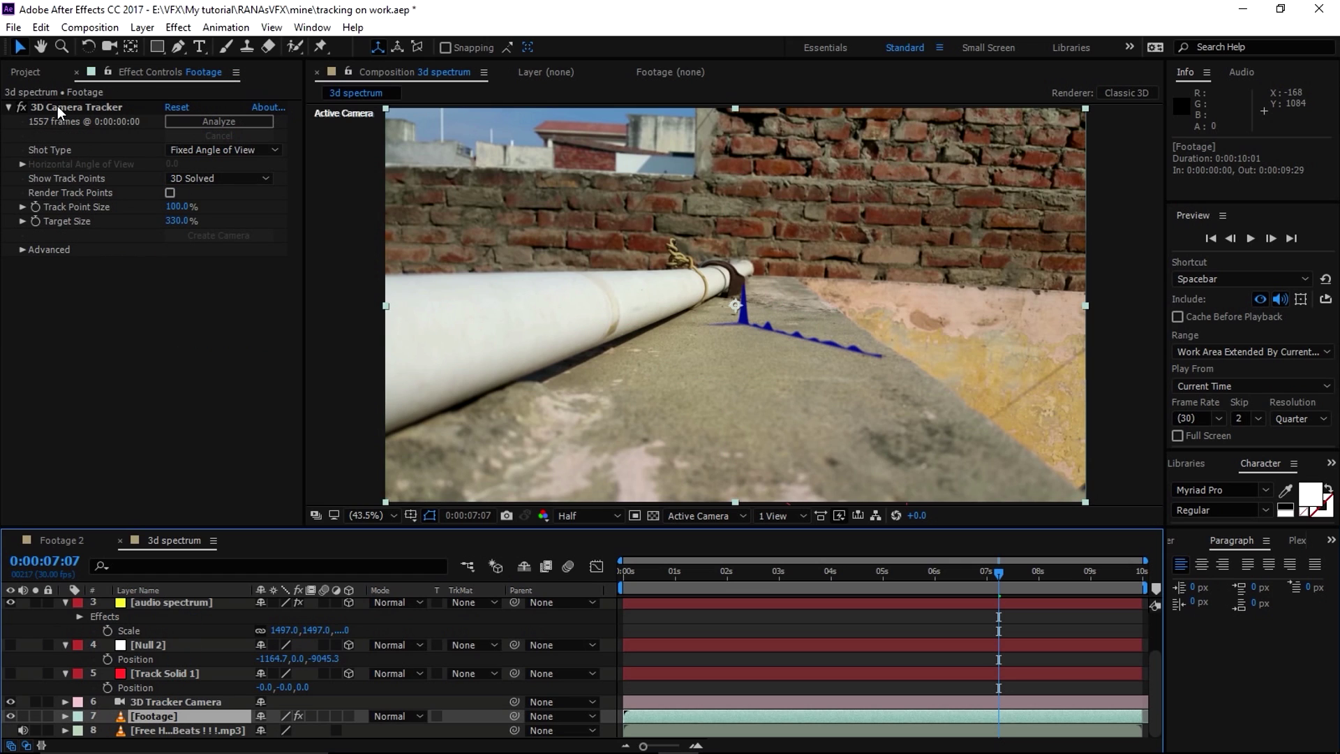
pyautogui.click(83, 108)
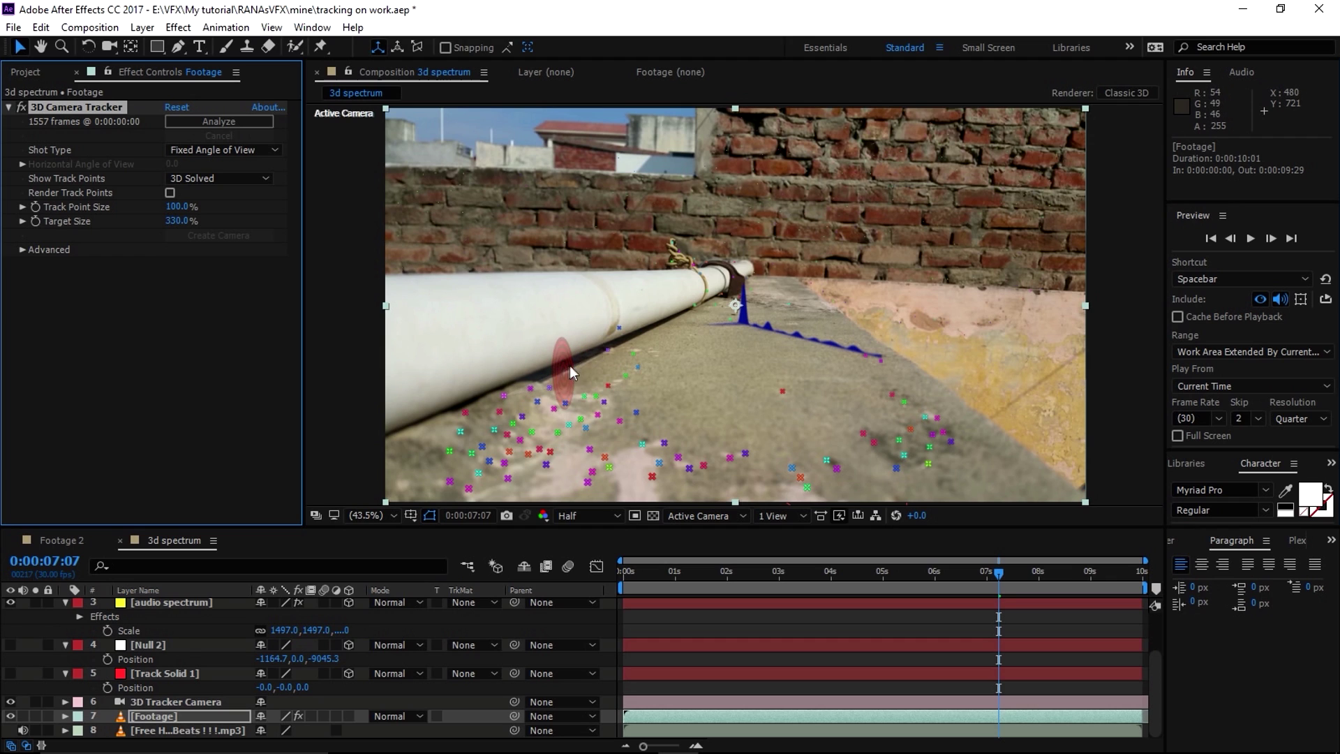
pyautogui.click(791, 572)
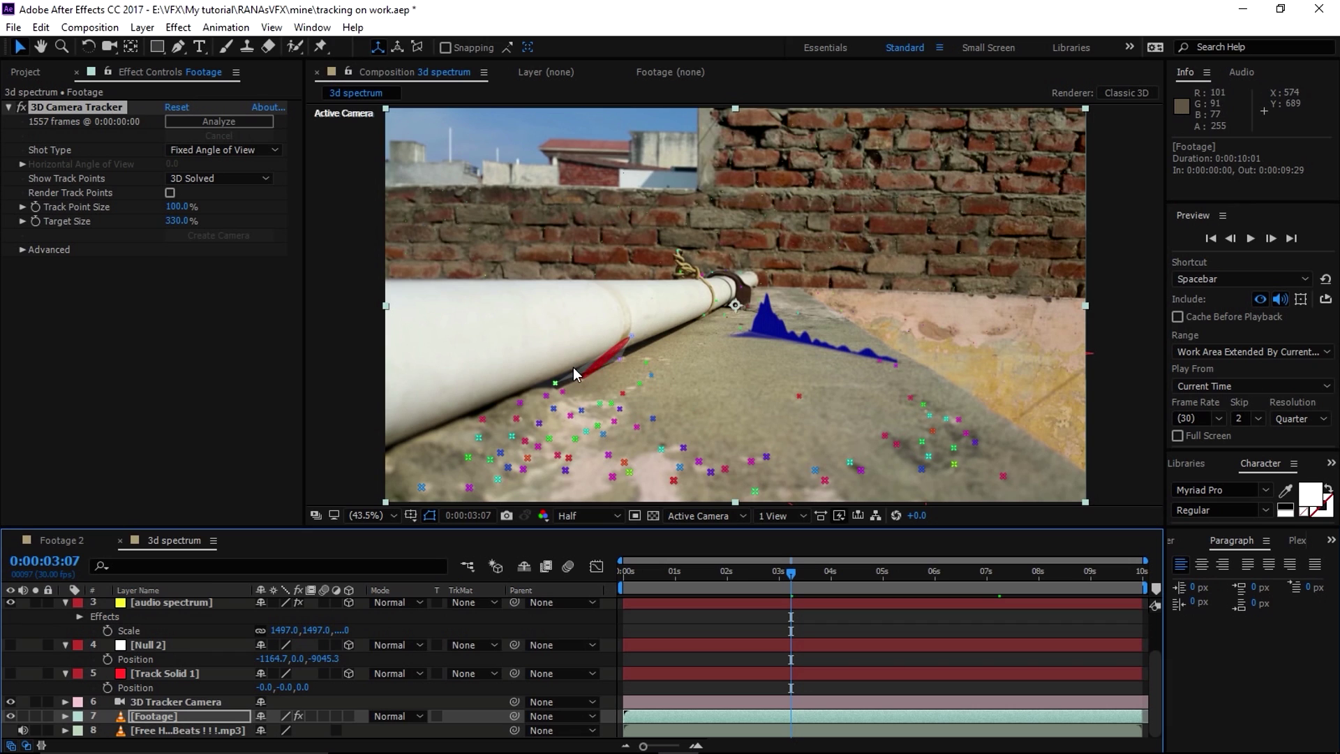
pyautogui.click(733, 573)
pyautogui.click(705, 571)
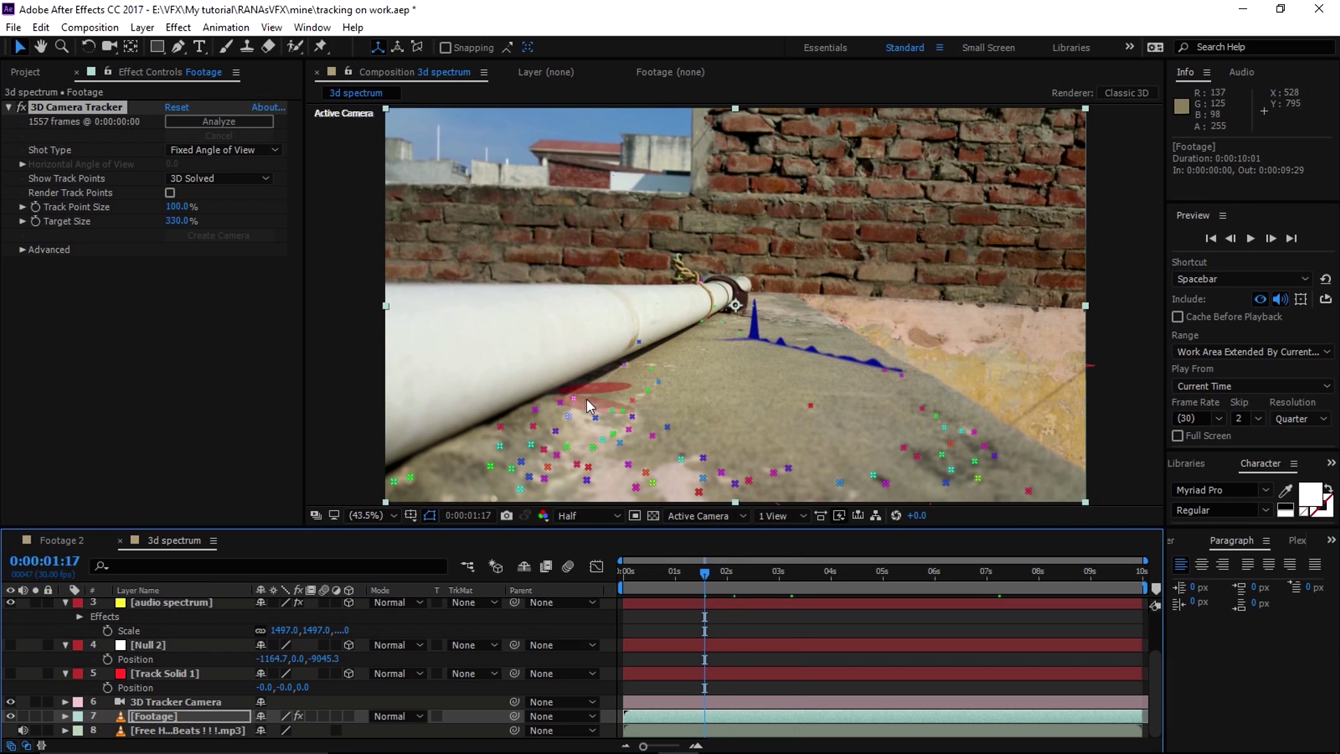
pyautogui.click(643, 572)
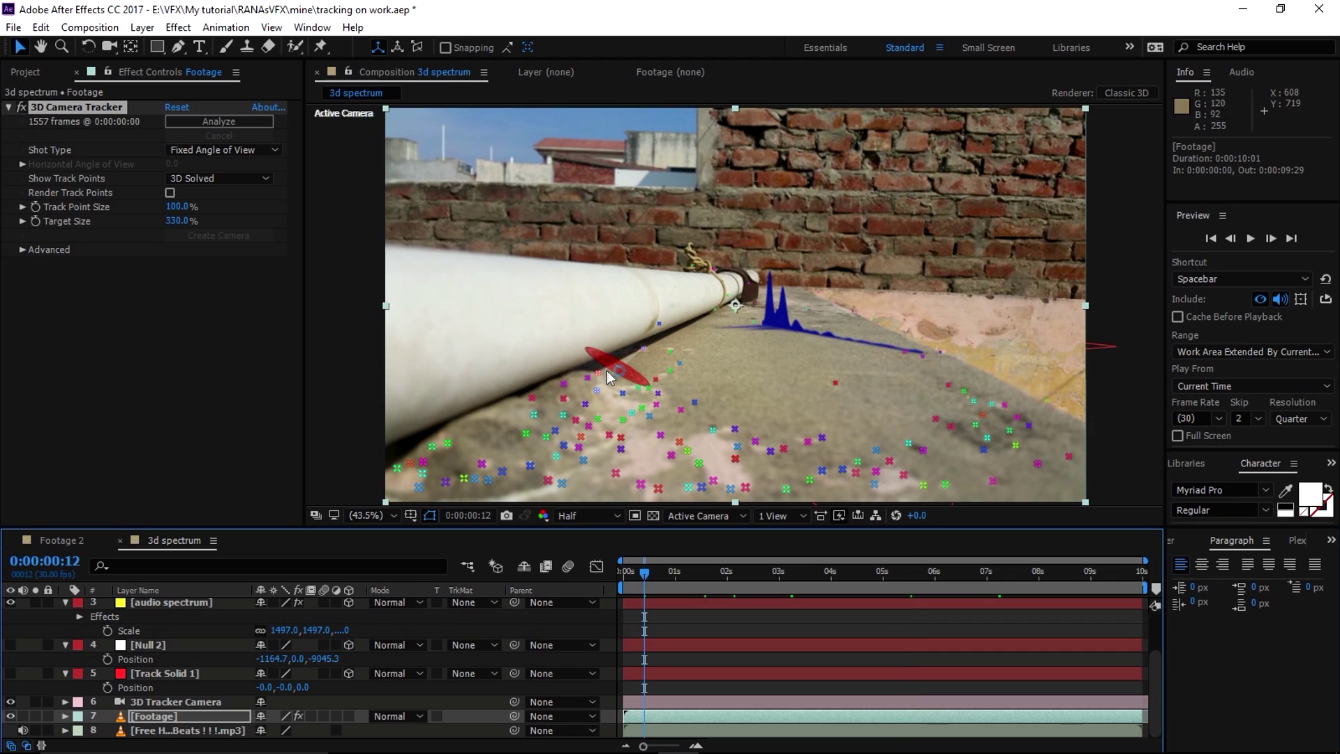
pyautogui.click(658, 587)
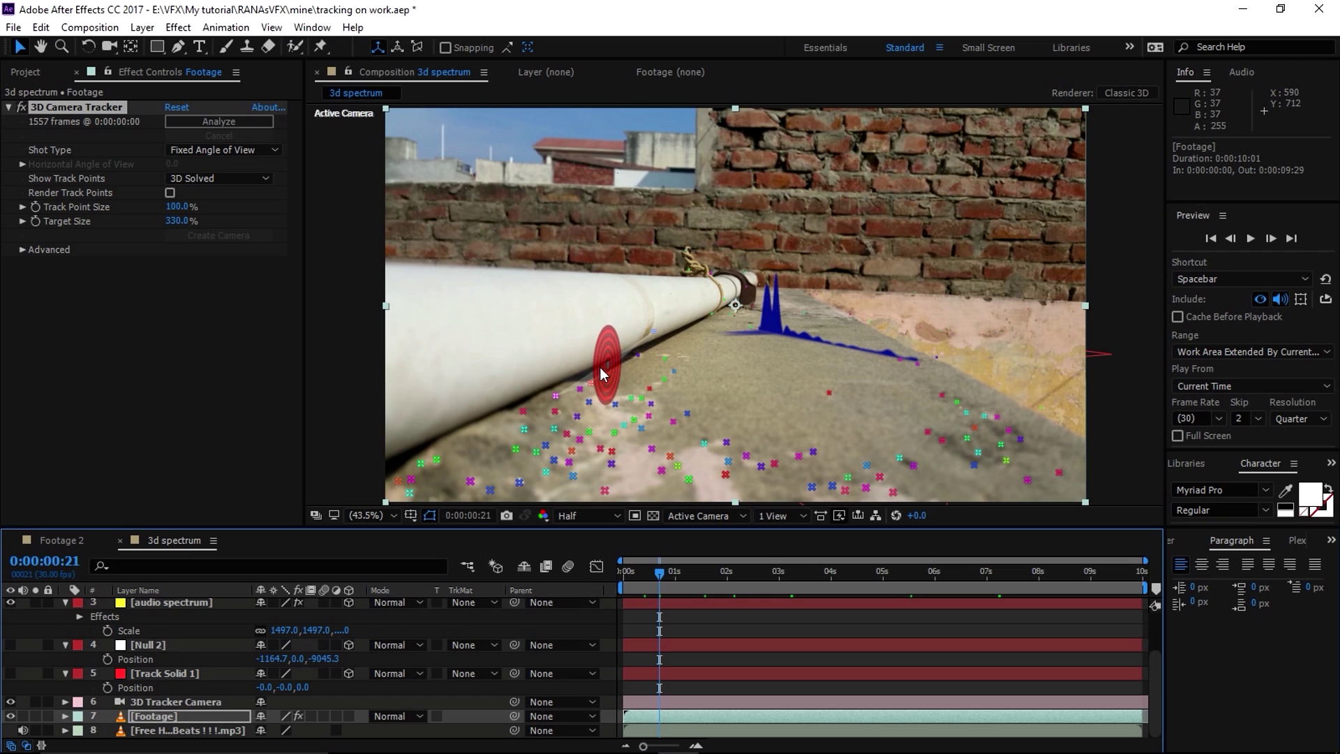
pyautogui.click(600, 367)
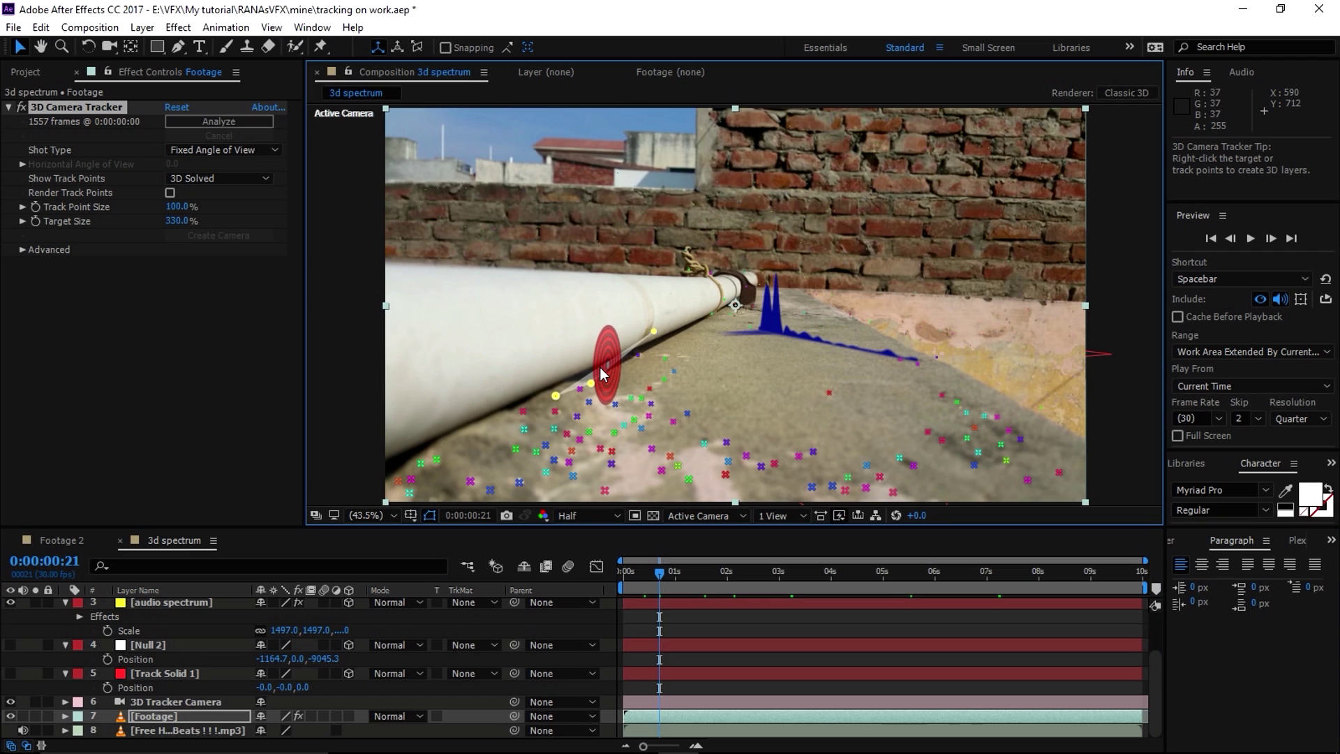
pyautogui.rightClick(606, 341)
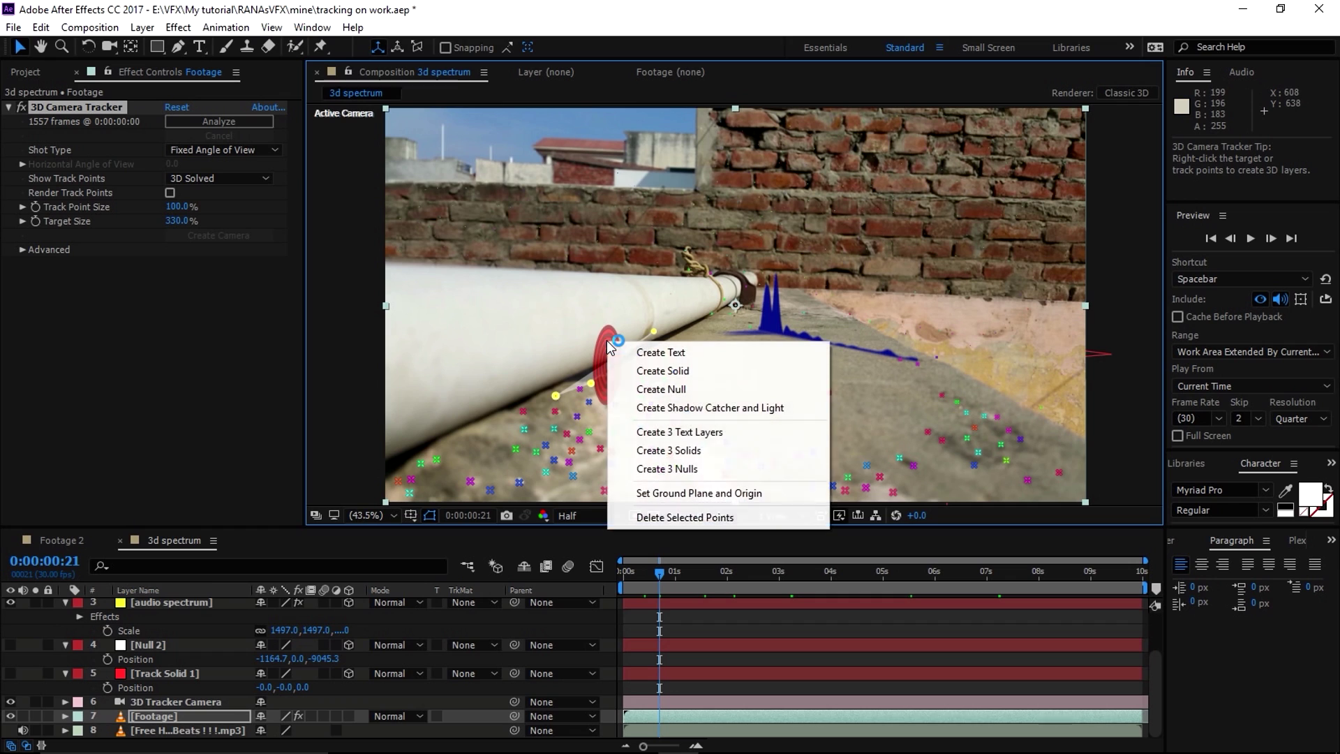
pyautogui.click(636, 379)
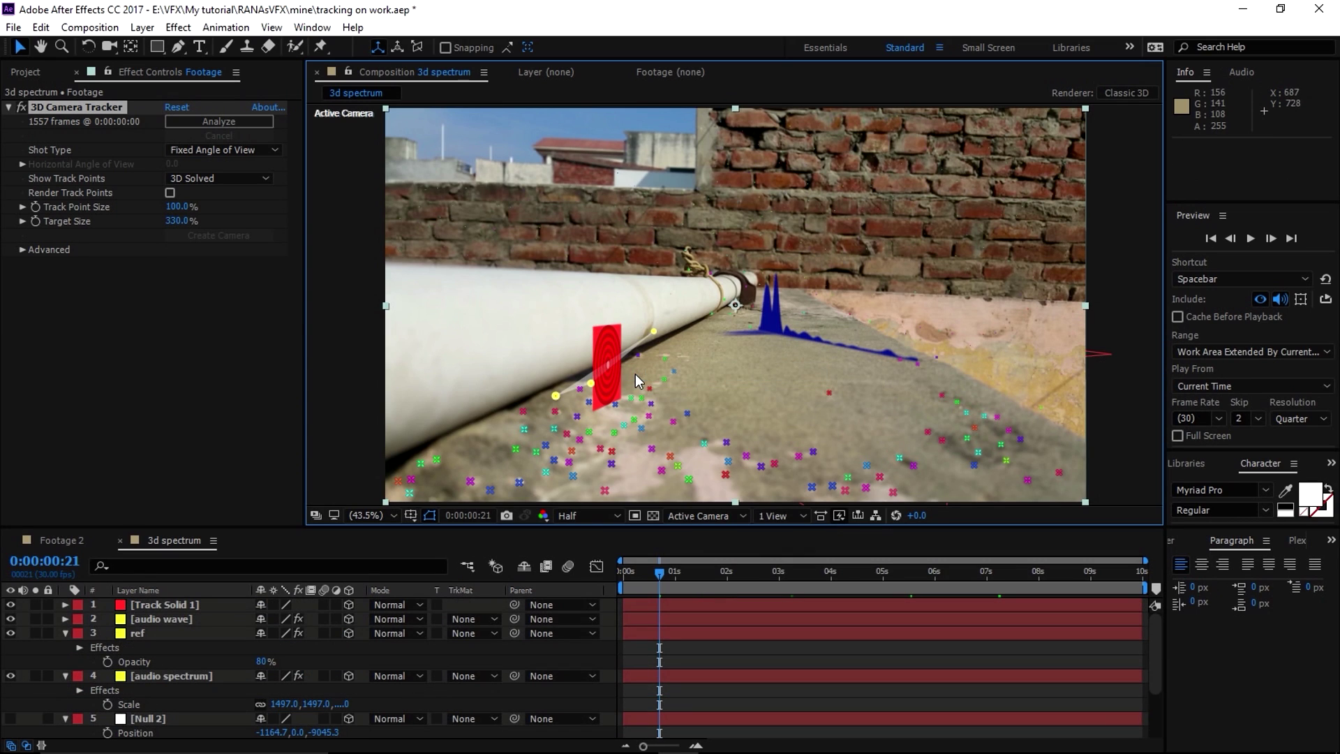
# - Copy the new track solid's position to the audio wave layer and hide the track solid
pyautogui.click(156, 604)
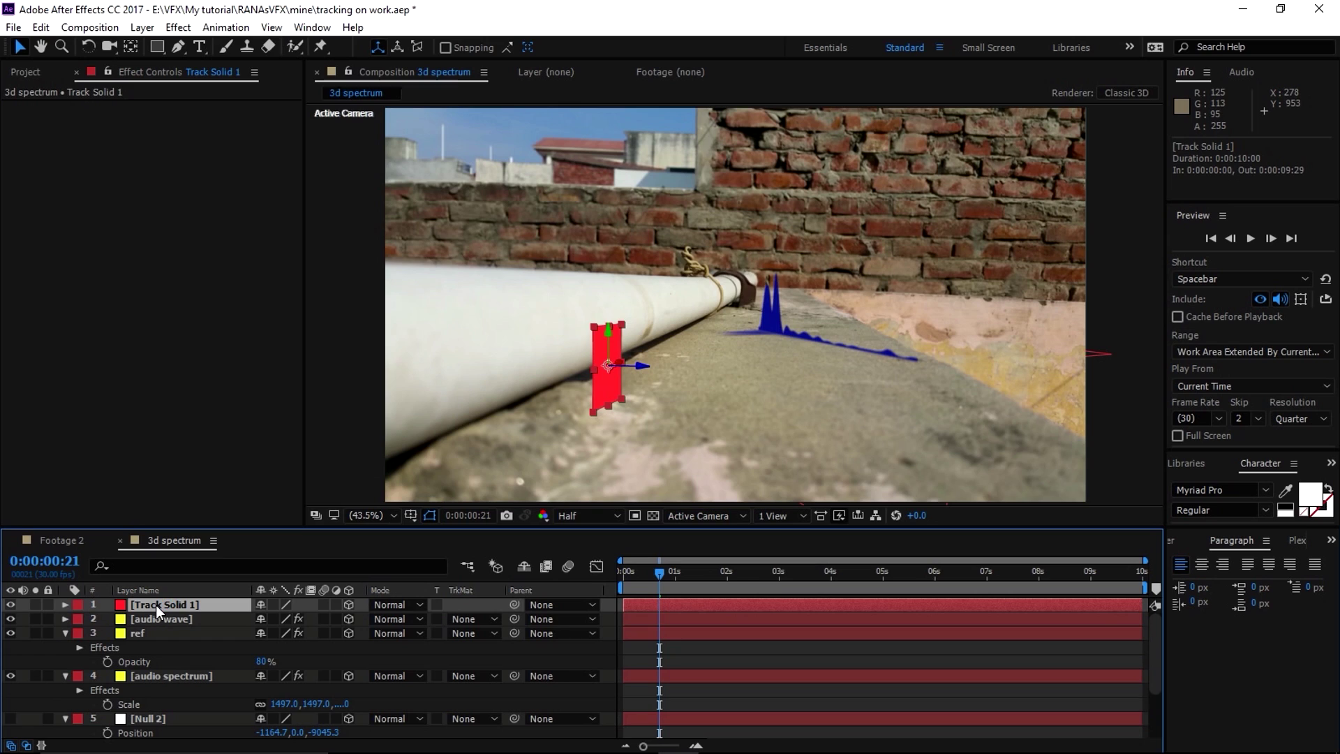
pyautogui.press('p')
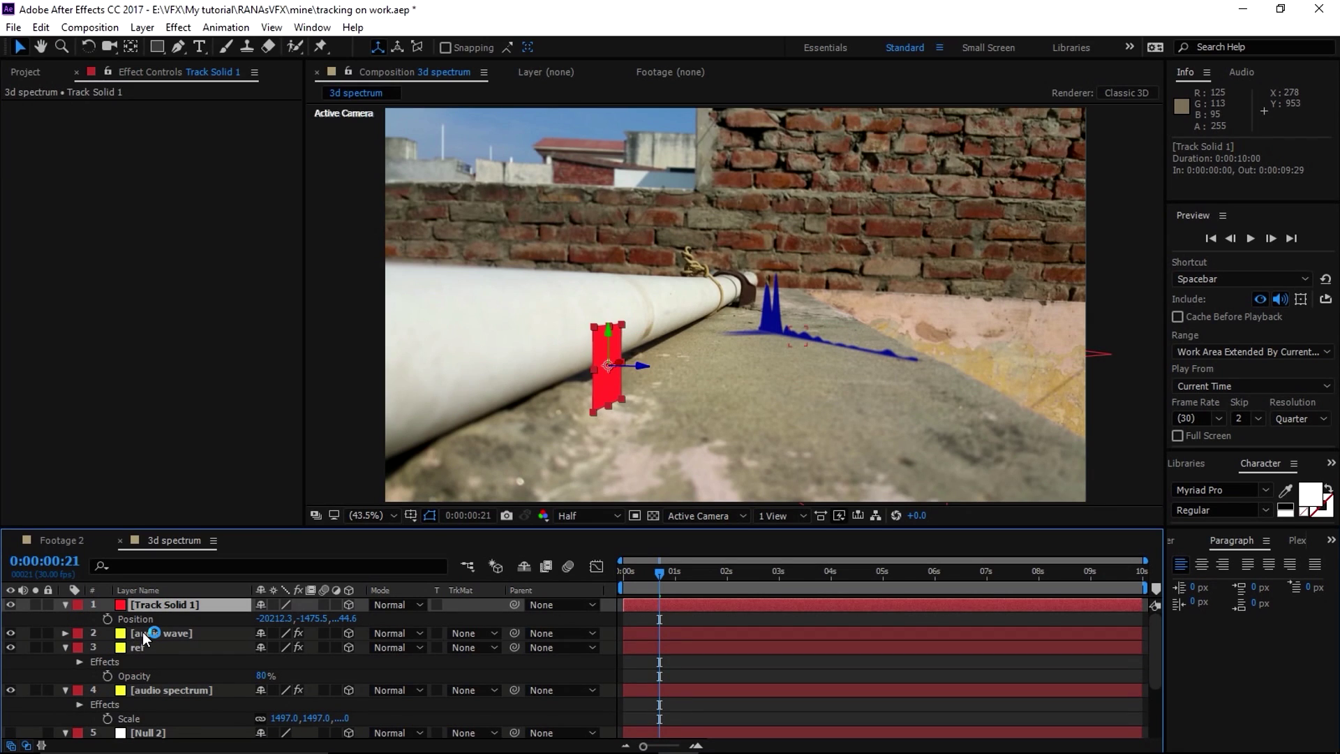
pyautogui.click(133, 620)
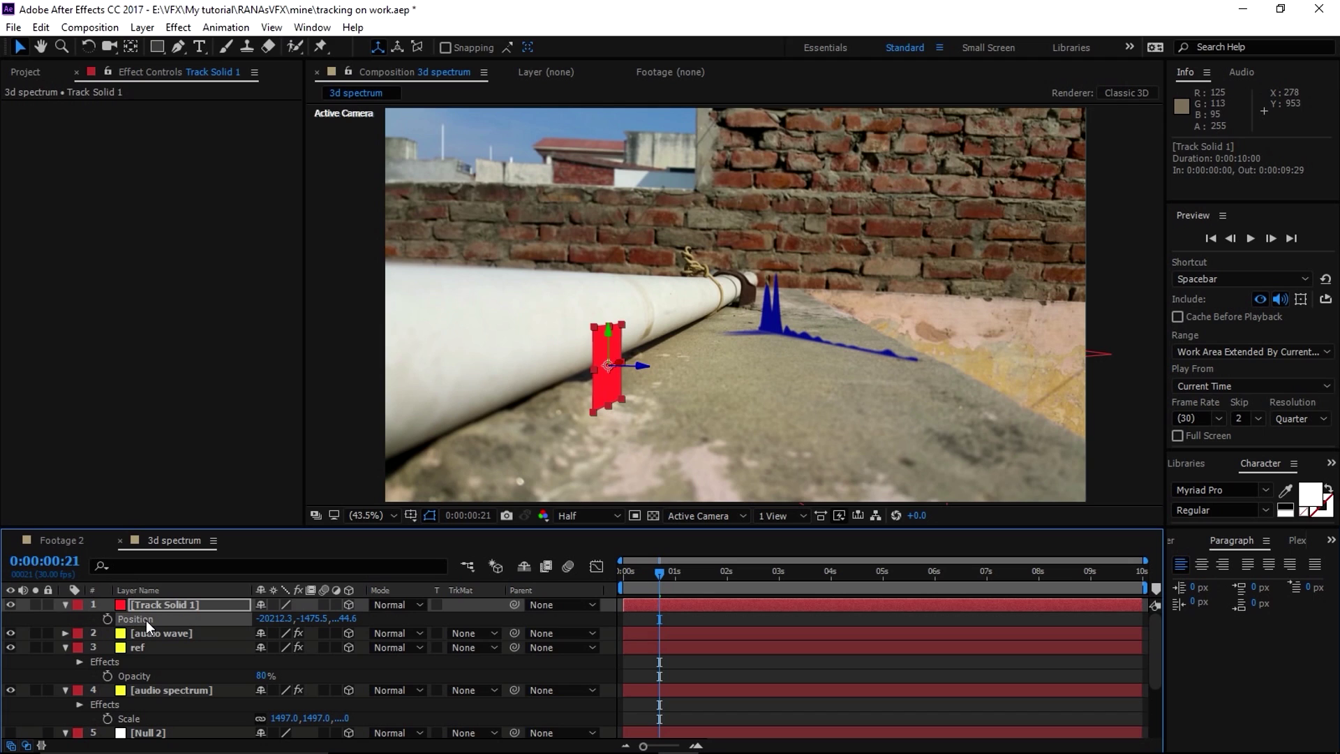
pyautogui.click(144, 635)
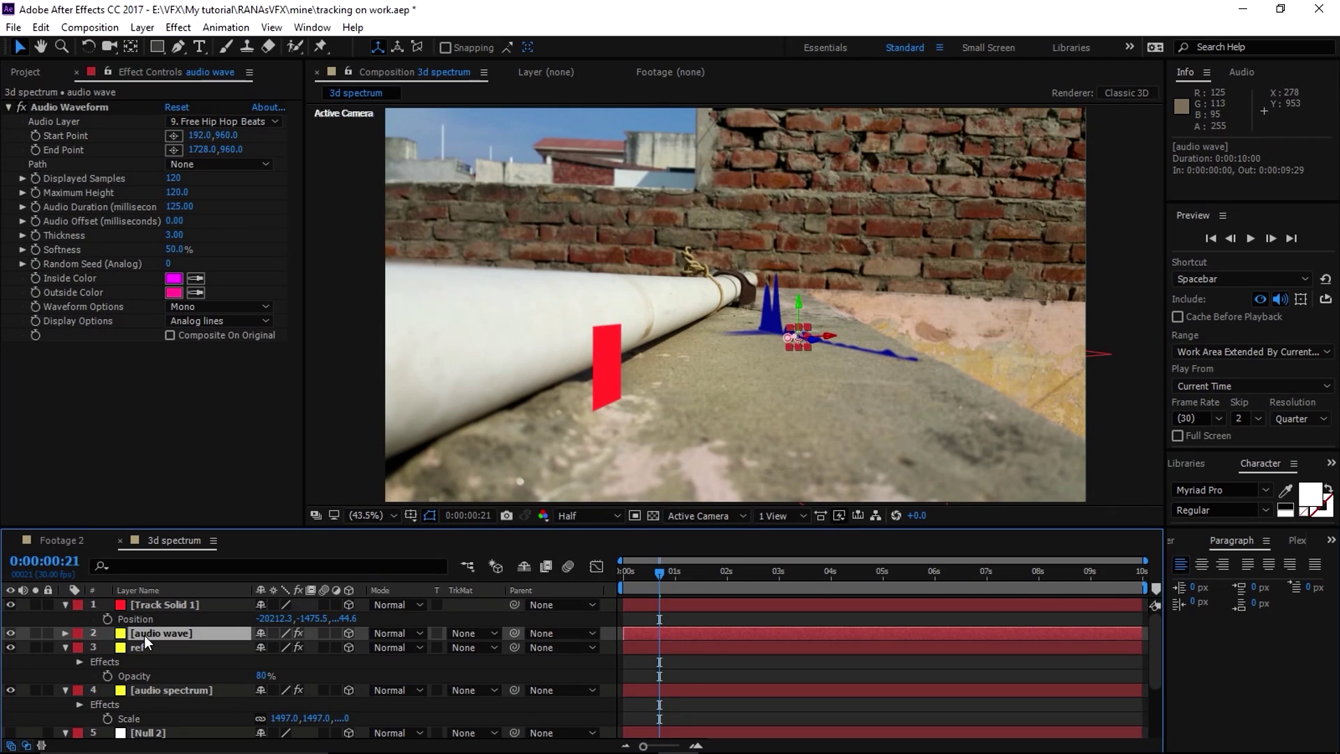
pyautogui.press('p')
pyautogui.click(139, 645)
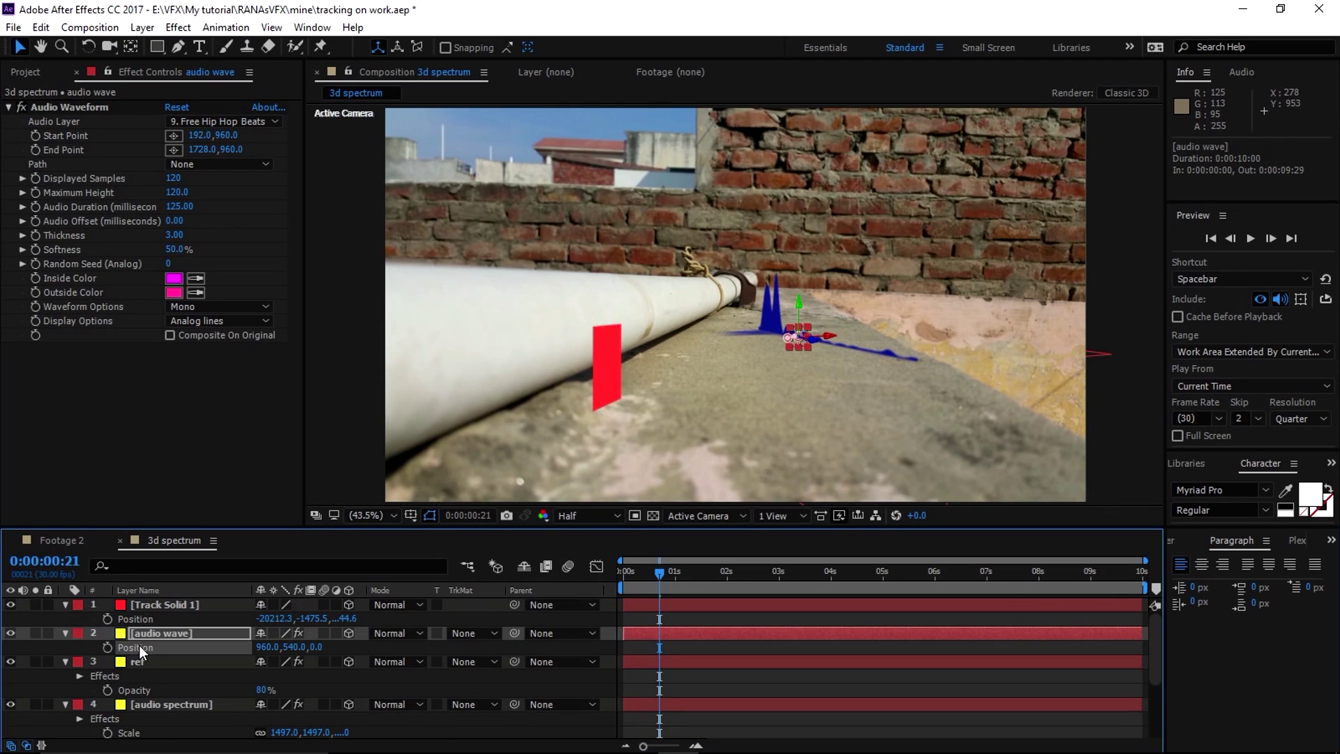
pyautogui.hotkey('ctrl', 'v')
pyautogui.click(138, 607)
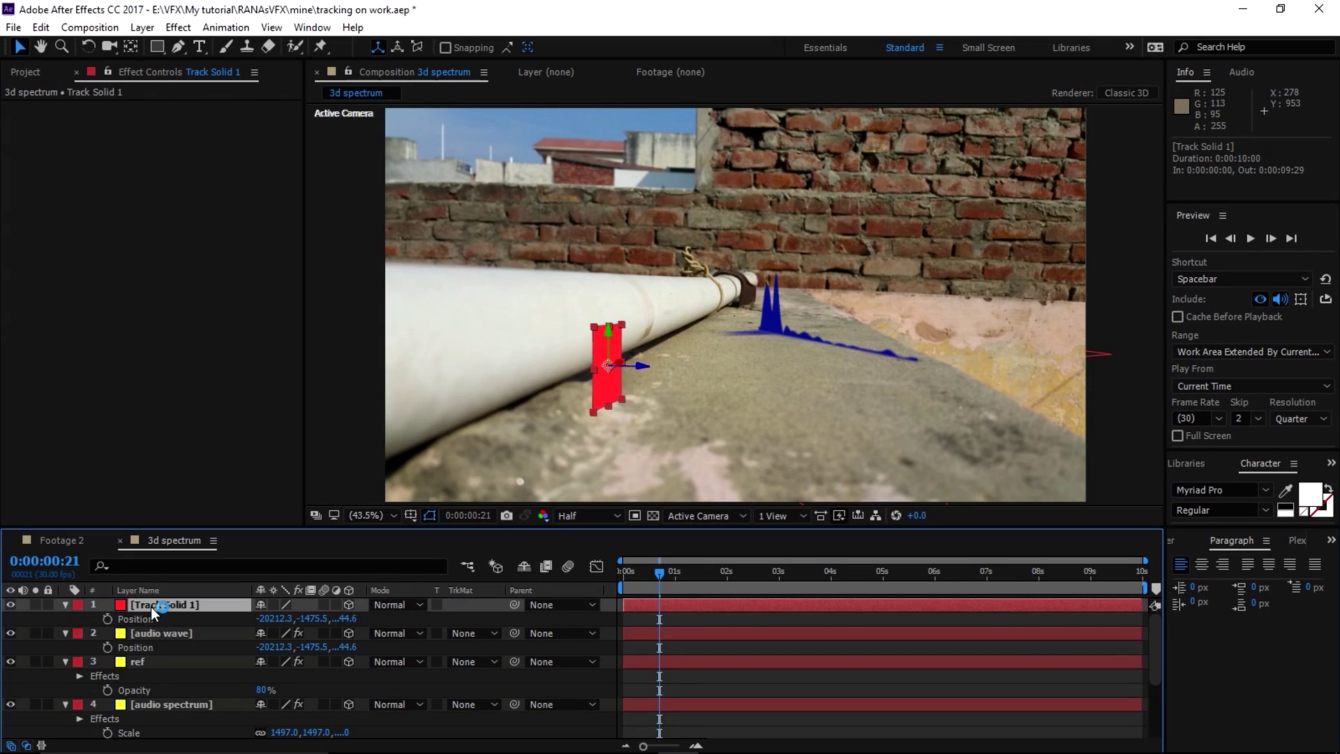
pyautogui.click(10, 604)
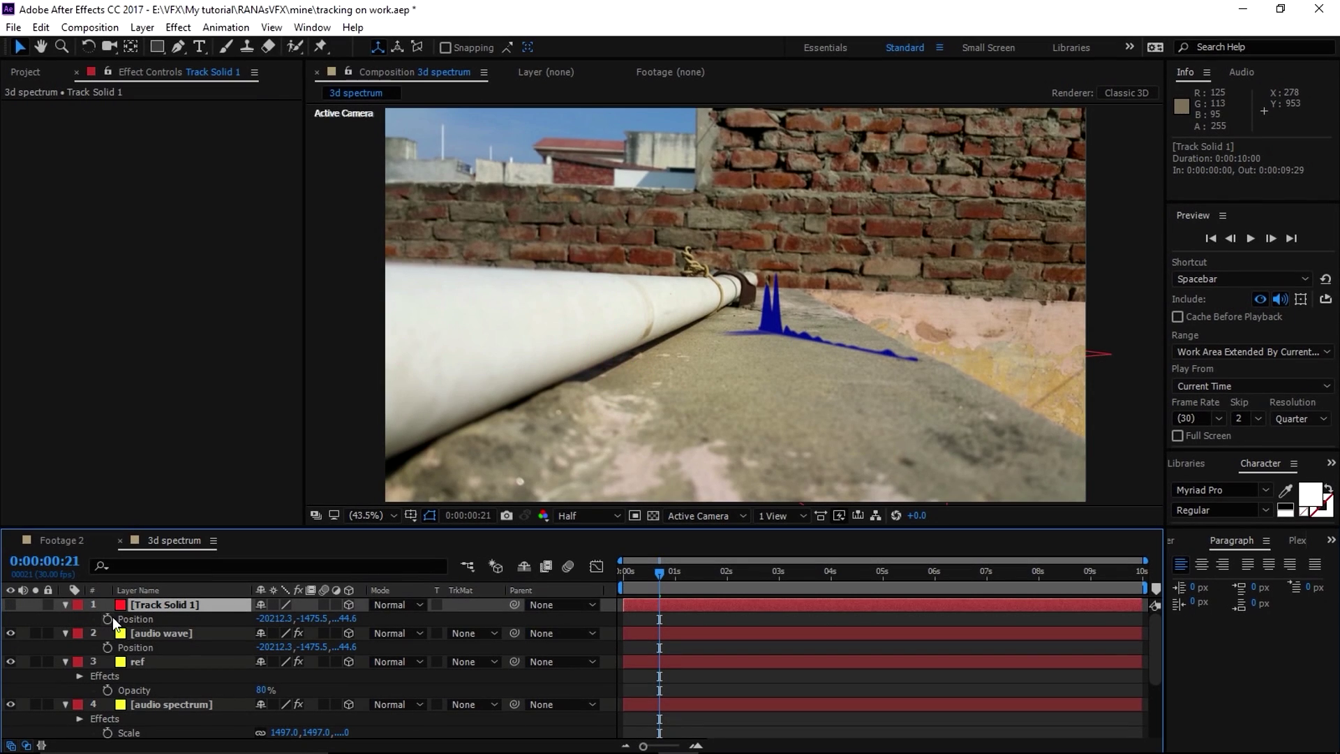
# - Scale the audio wave layer uniformly to 940%
pyautogui.click(151, 633)
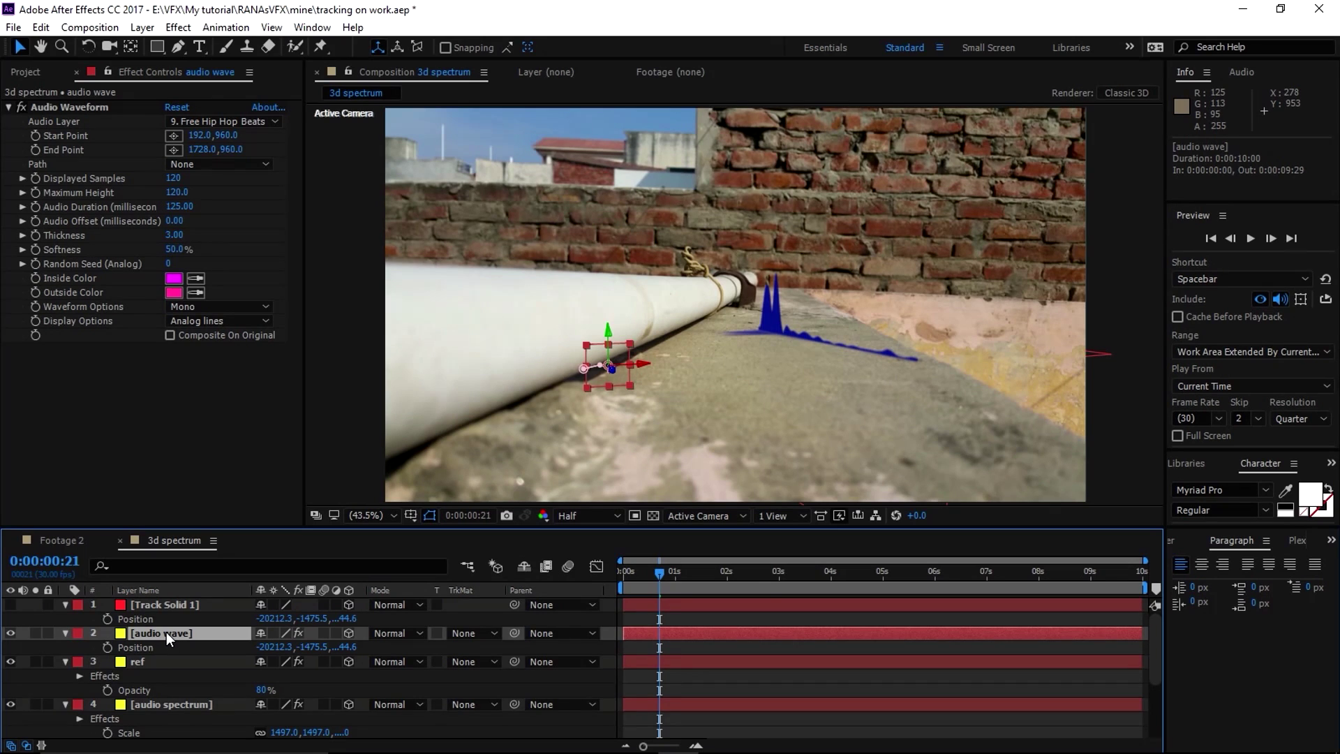
pyautogui.press('s')
pyautogui.moveTo(281, 647); pyautogui.dragTo(962, 595)
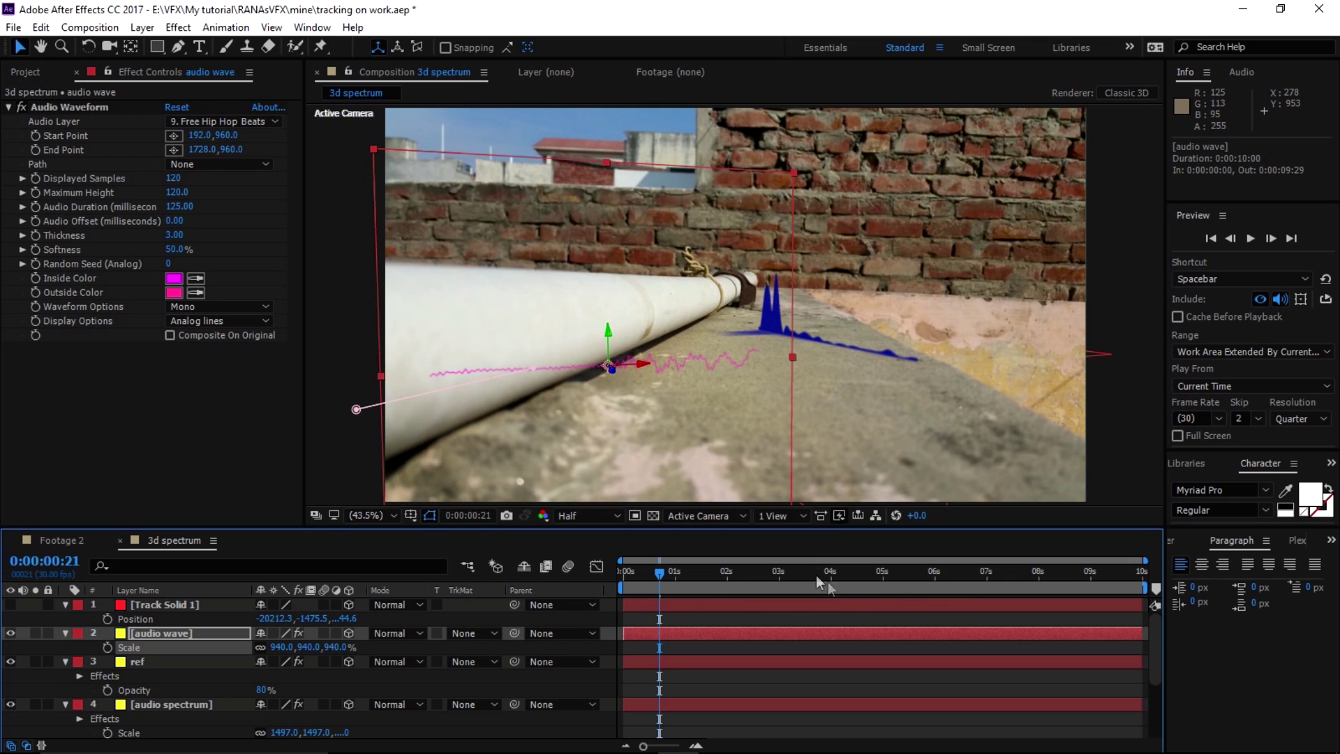
# - Rotate the audio wave layer to follow the pipe, stretch its X scale to about 1369.4%, and position it on the pipe's side
pyautogui.press('w')
pyautogui.moveTo(614, 342); pyautogui.dragTo(468, 351)
pyautogui.press('v')
pyautogui.moveTo(634, 316); pyautogui.dragTo(671, 318)
pyautogui.moveTo(542, 340); pyautogui.dragTo(535, 333)
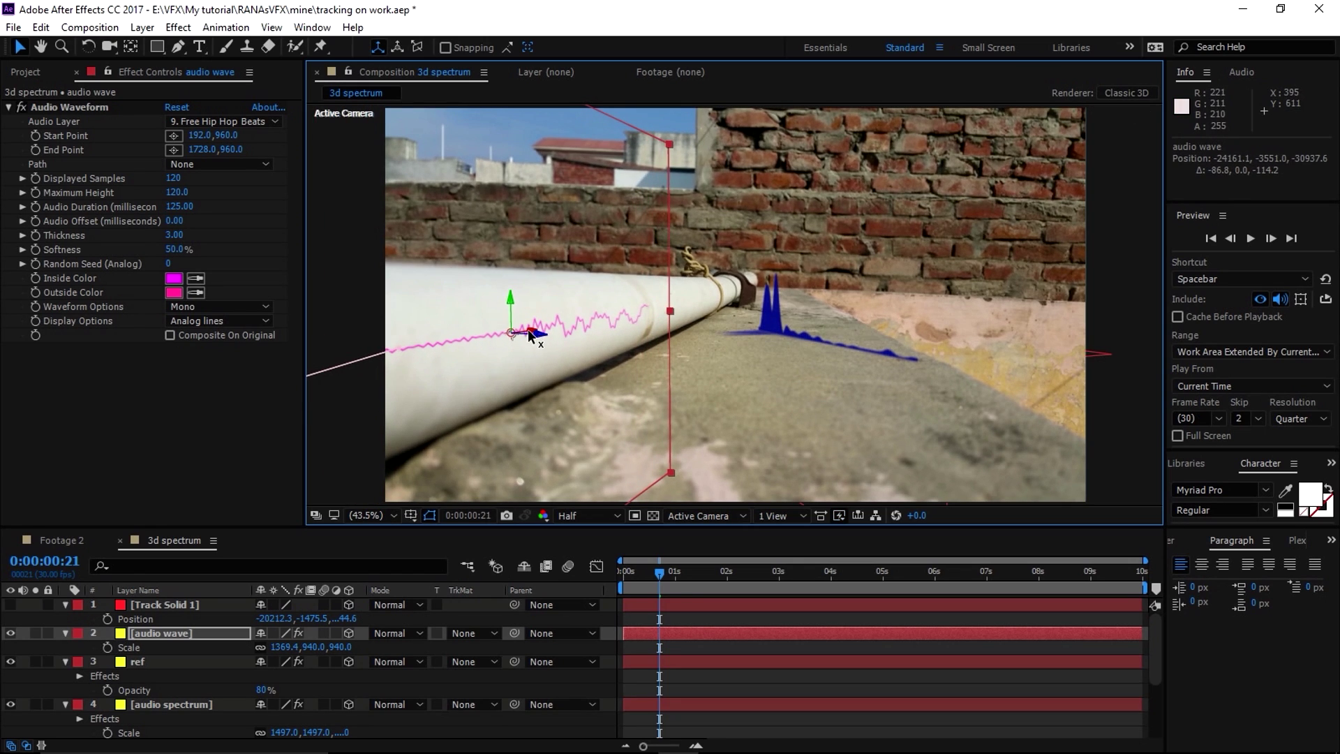
pyautogui.click(796, 475)
# - Add a Drop Shadow layer style to the audio wave layer
pyautogui.click(137, 662)
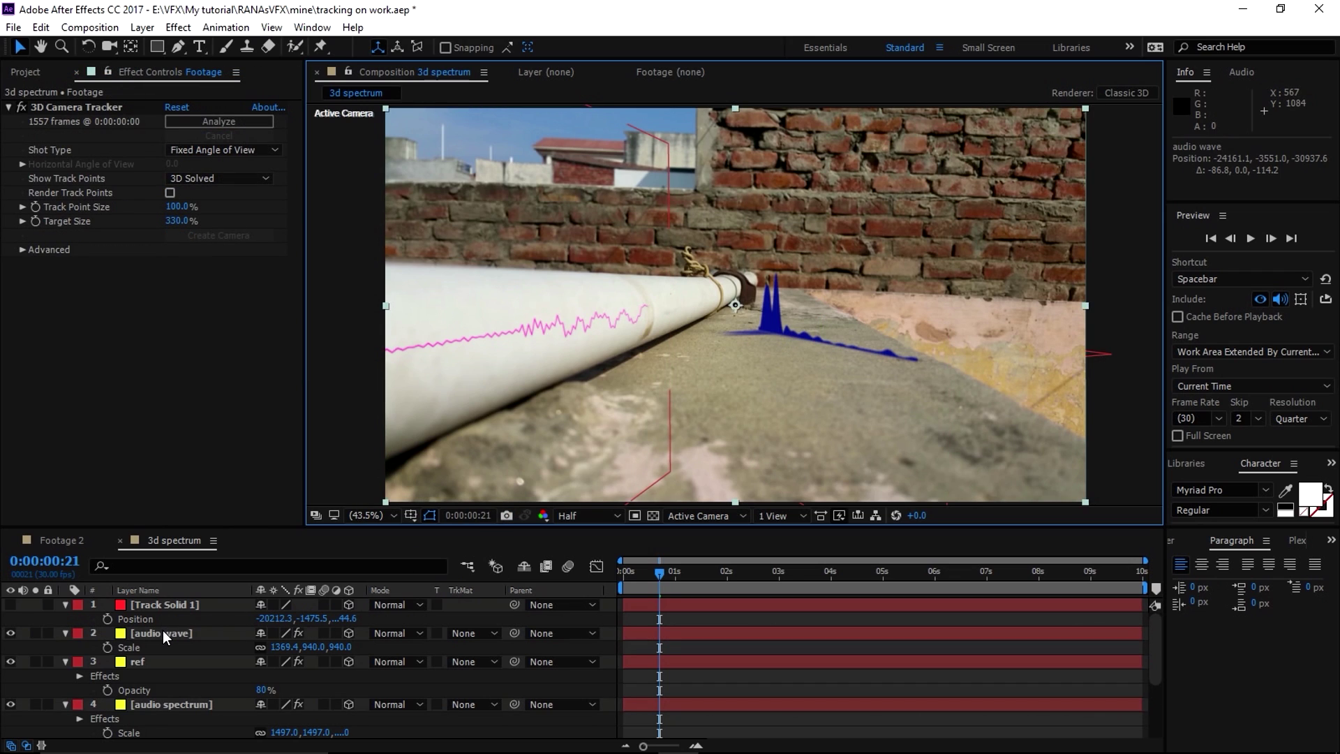
pyautogui.click(162, 632)
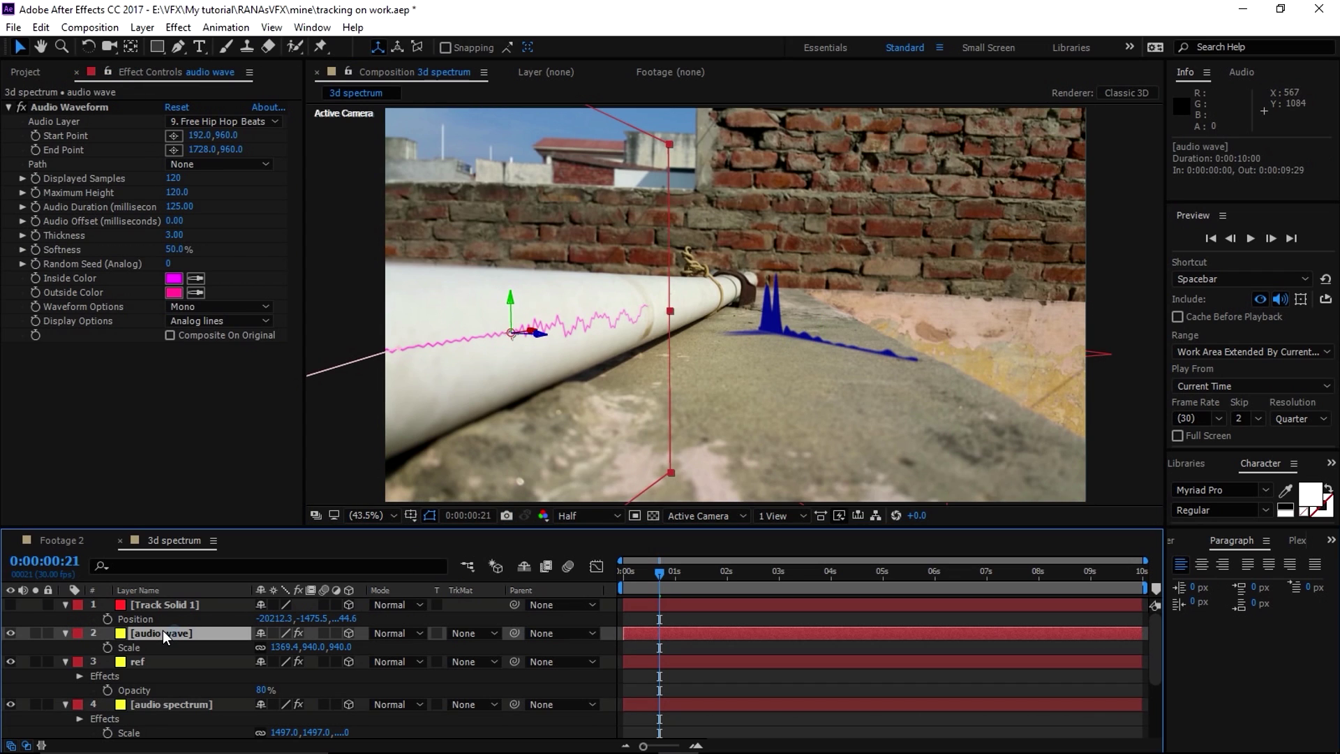
pyautogui.rightClick(162, 630)
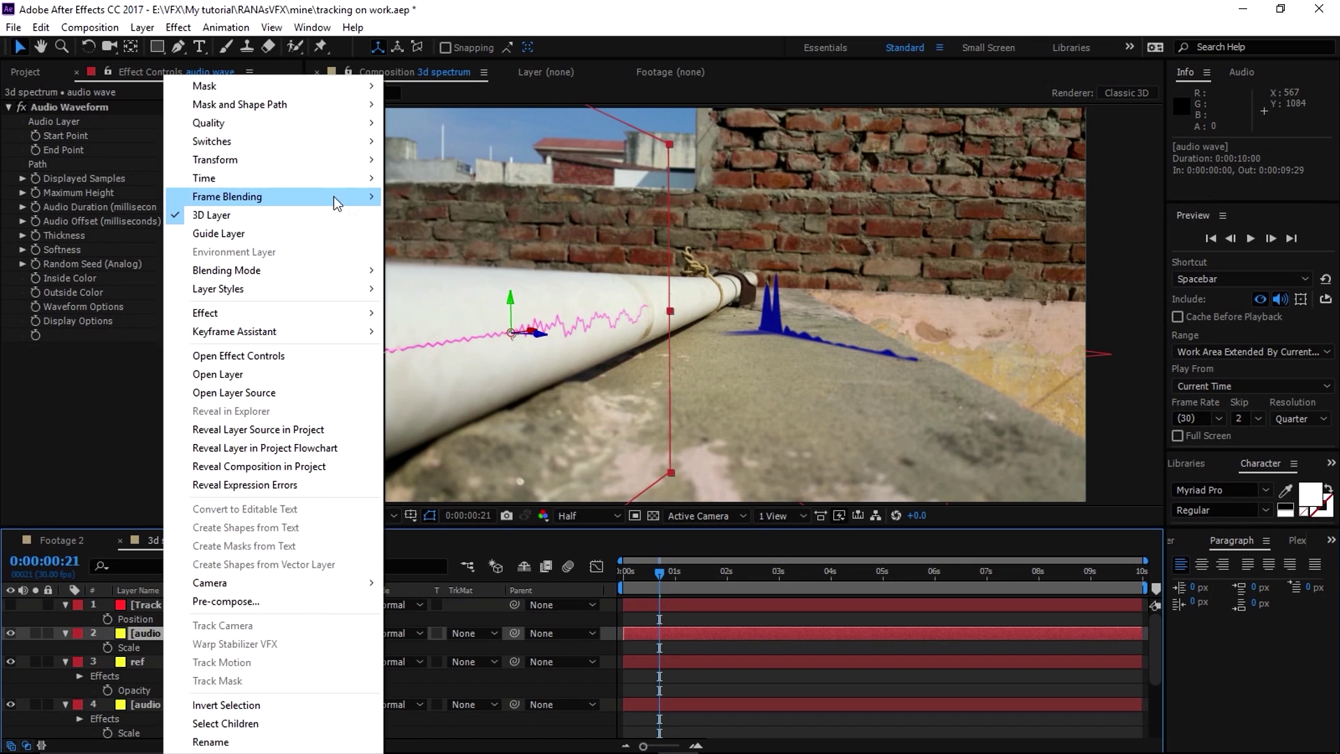
pyautogui.moveTo(352, 288)
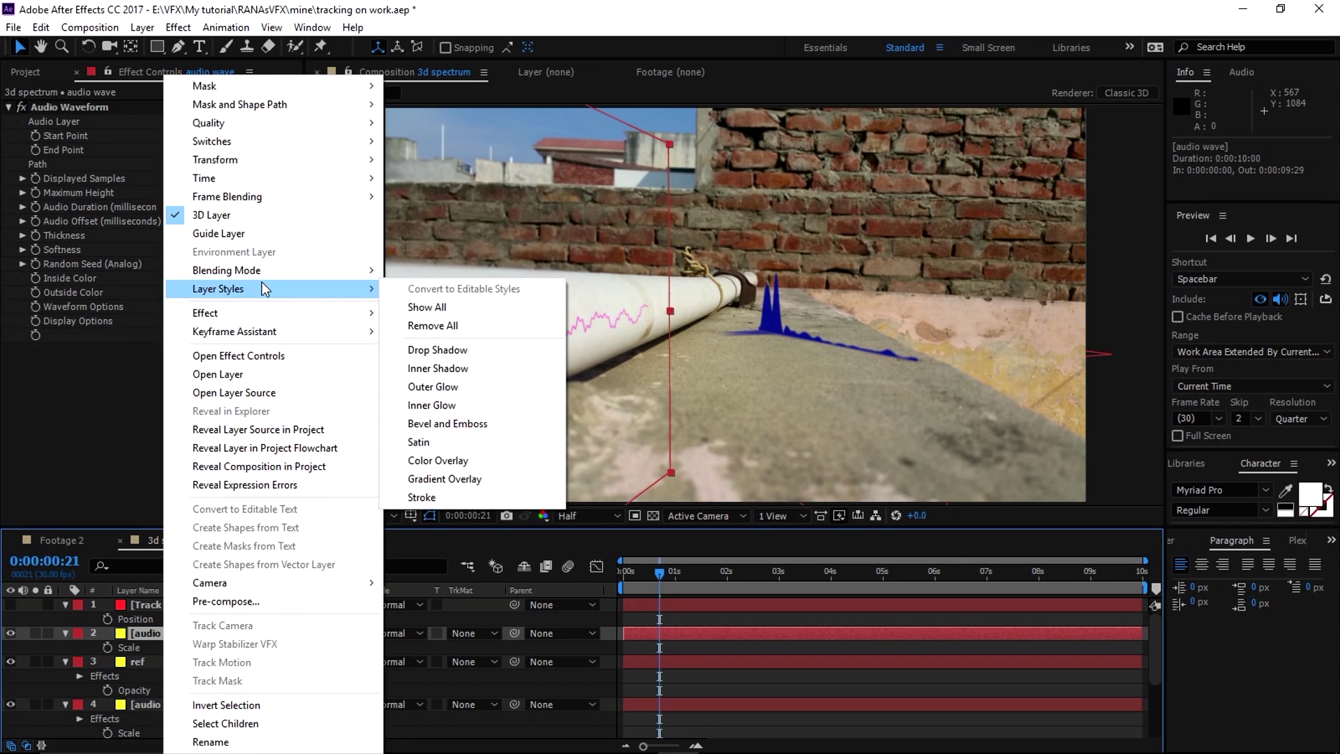
pyautogui.click(420, 351)
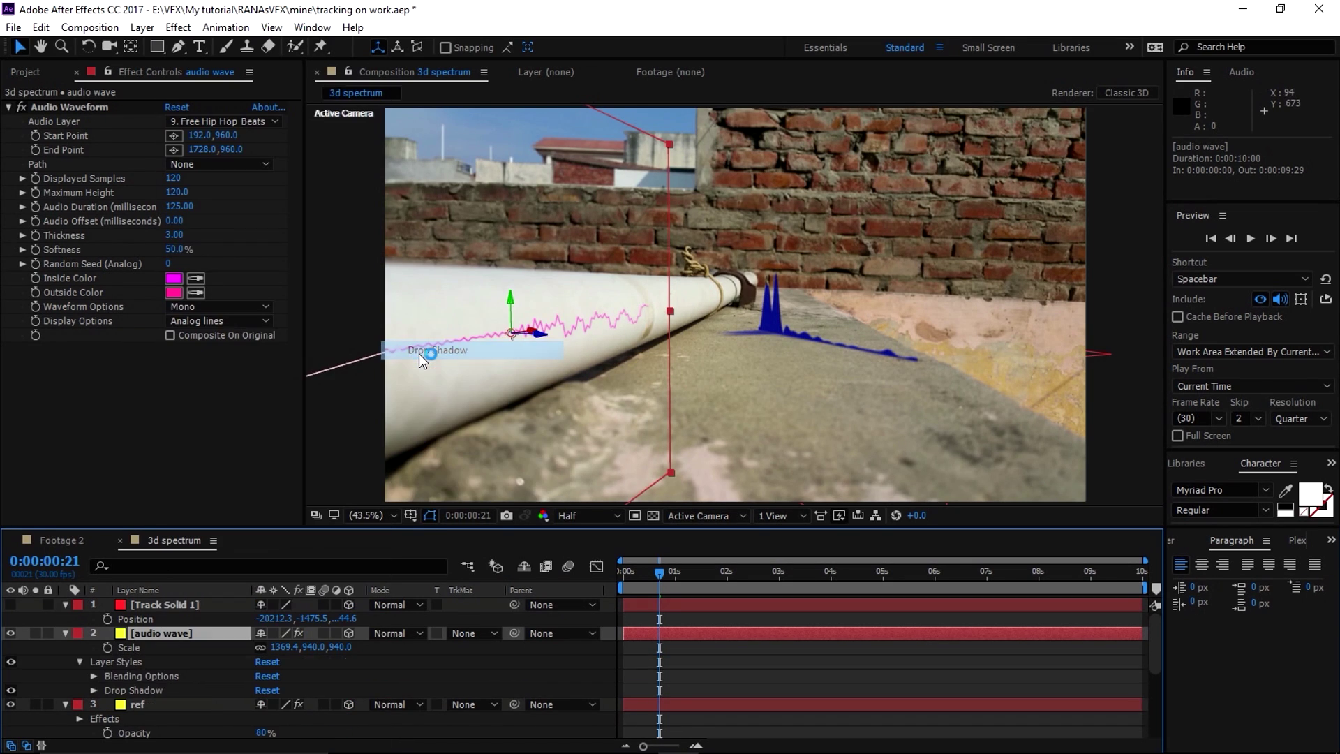
# - Set the opacity of the audio wave's drop shadow to 20%
pyautogui.click(94, 690)
pyautogui.scroll(-2, 145, 692)
pyautogui.click(261, 648)
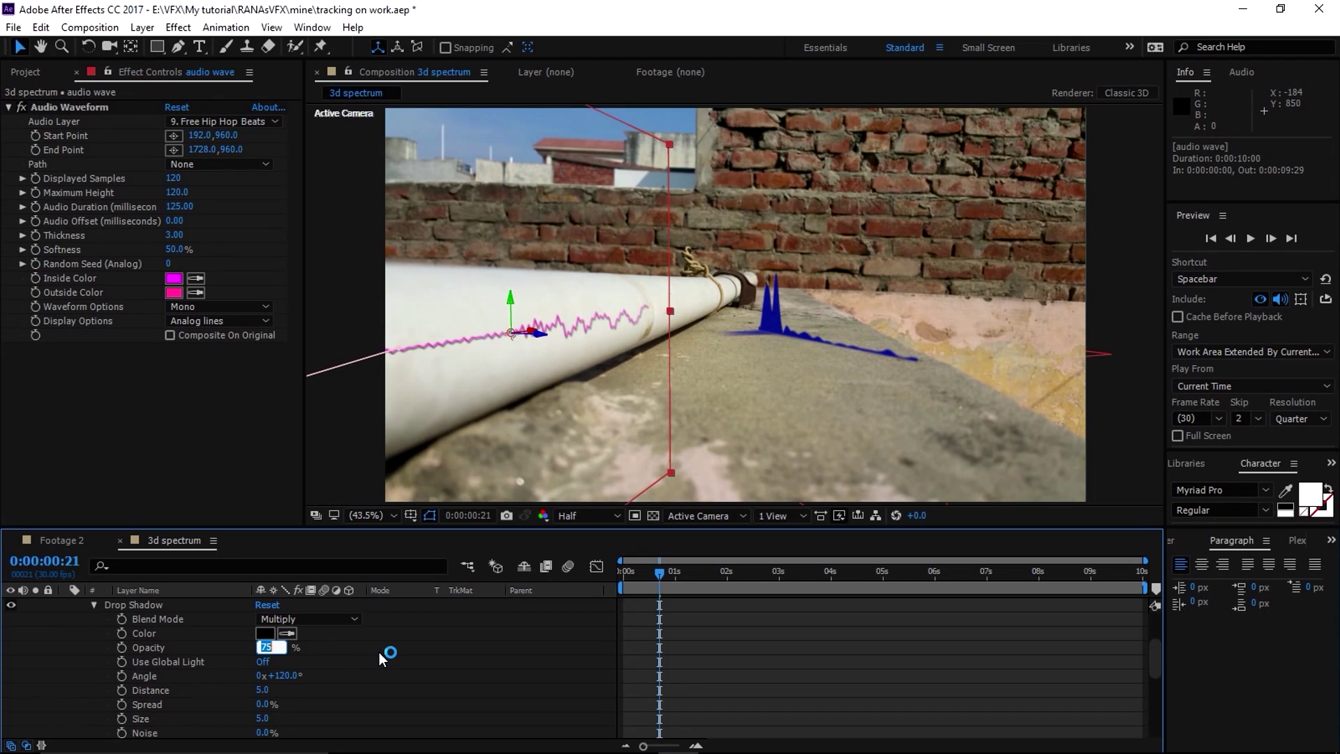
pyautogui.write('2')
pyautogui.press('Return')
# - Set the drop shadow's spread to 10% and collapse the audio wave layer's properties
pyautogui.scroll(-3, 190, 635)
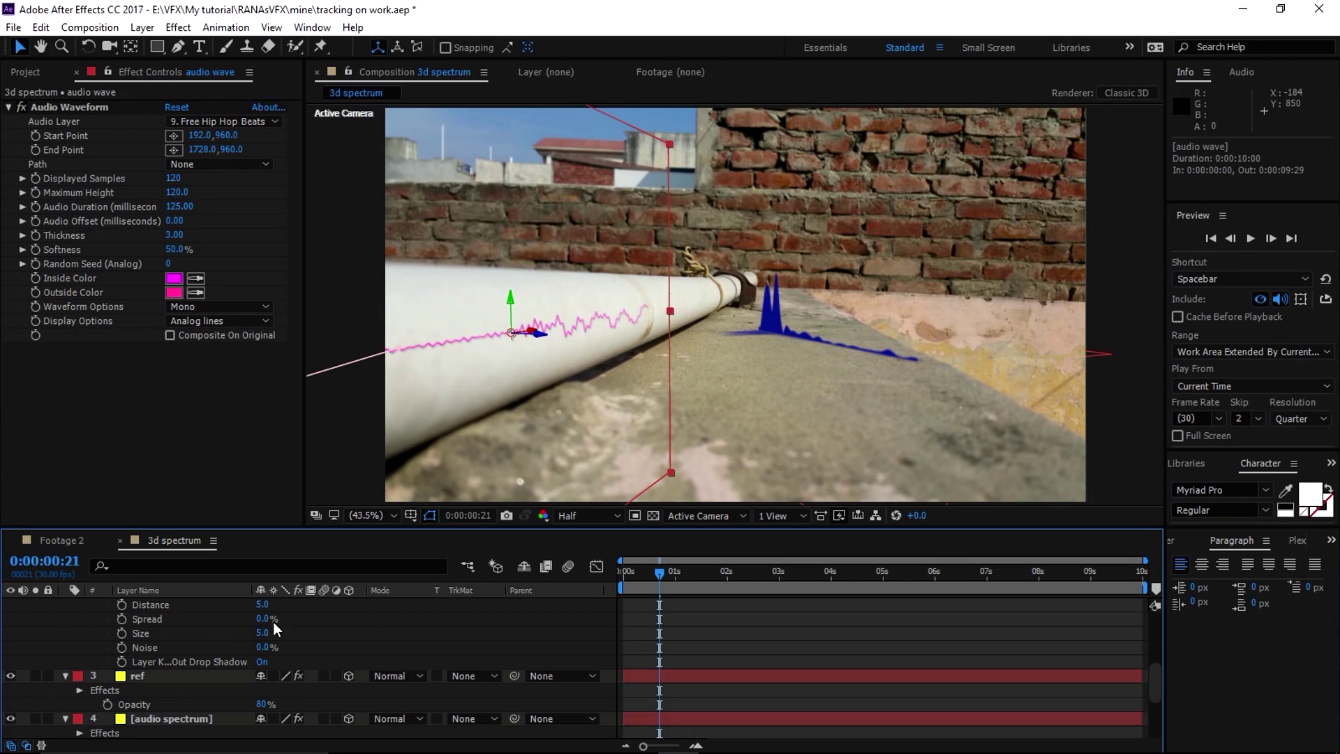
pyautogui.moveTo(265, 619); pyautogui.dragTo(274, 619)
pyautogui.click(315, 630)
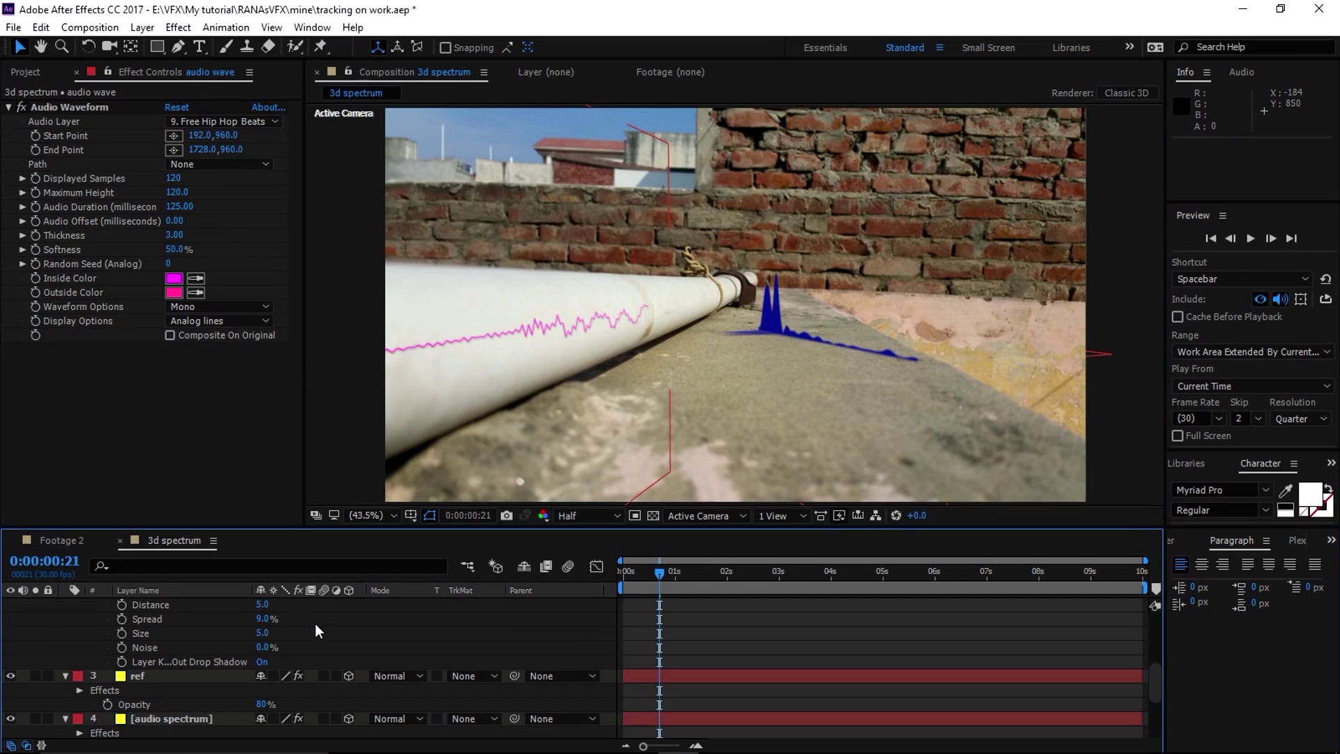
pyautogui.click(265, 622)
pyautogui.write('10')
pyautogui.press('Return')
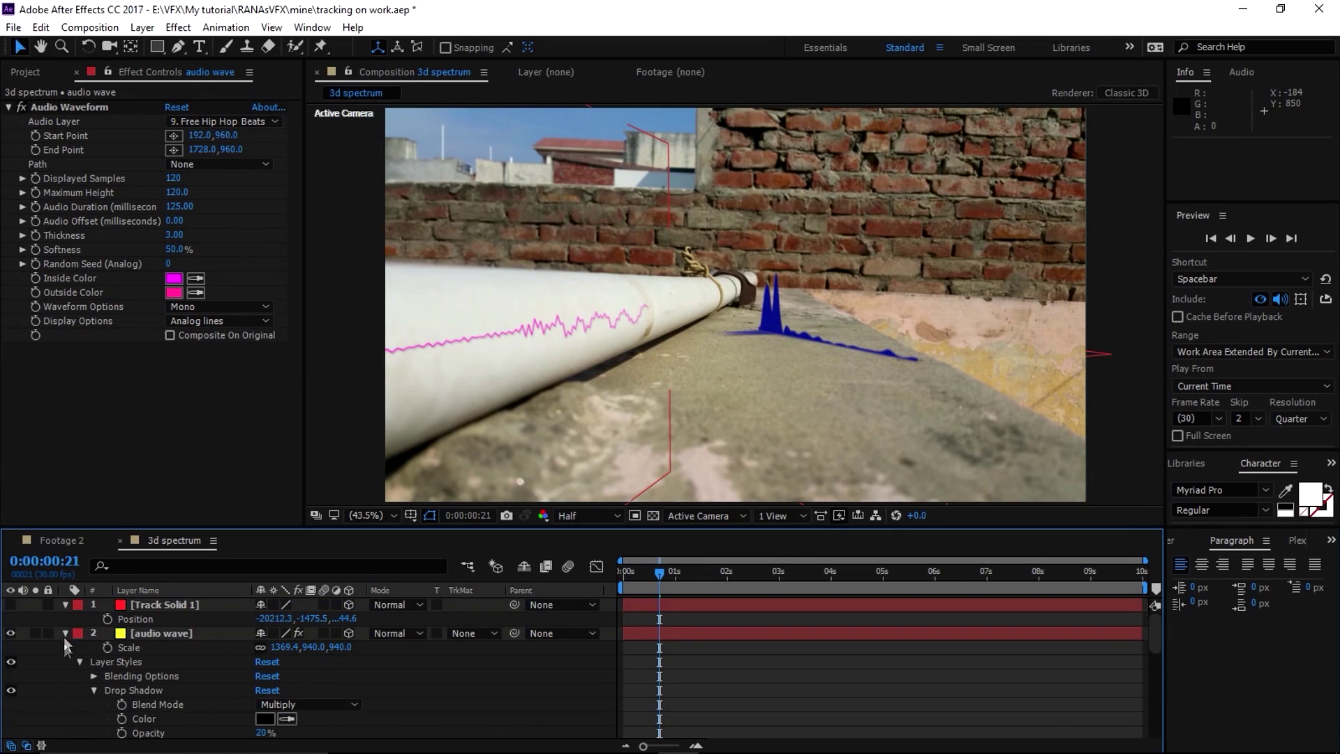
pyautogui.click(65, 633)
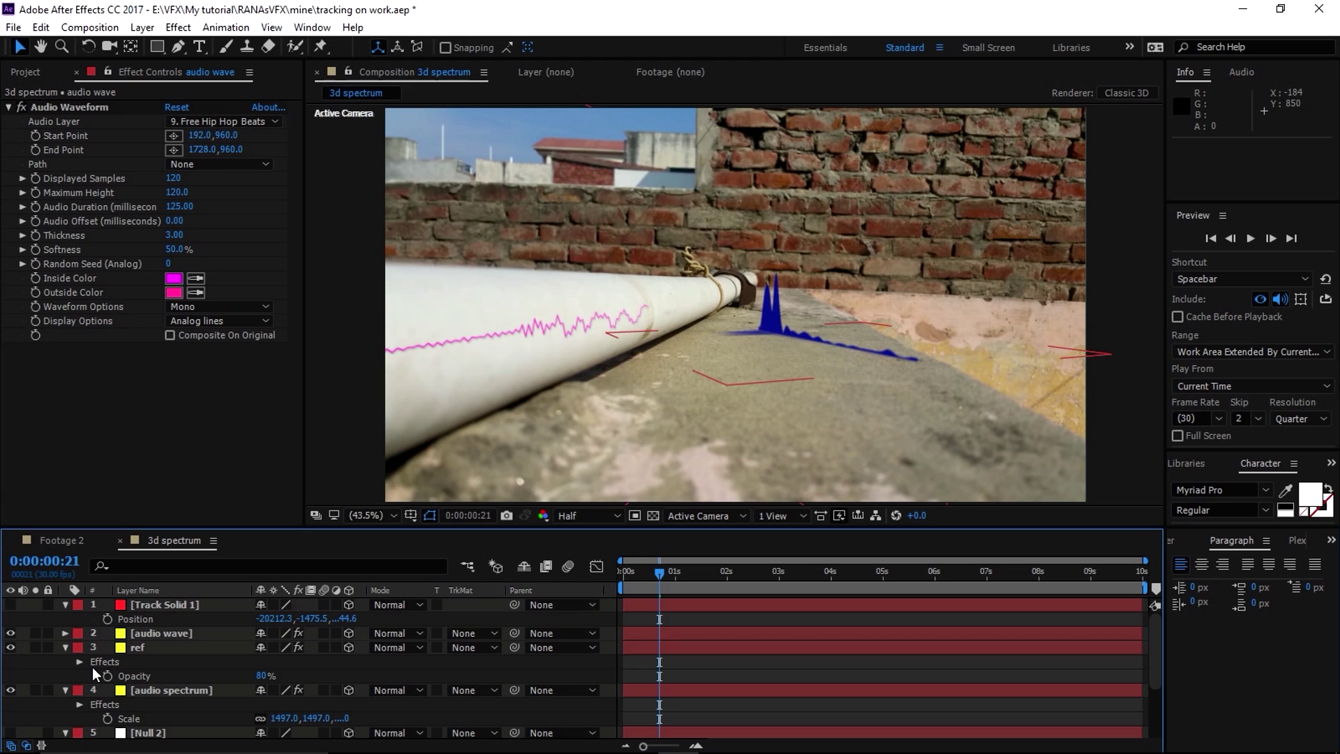